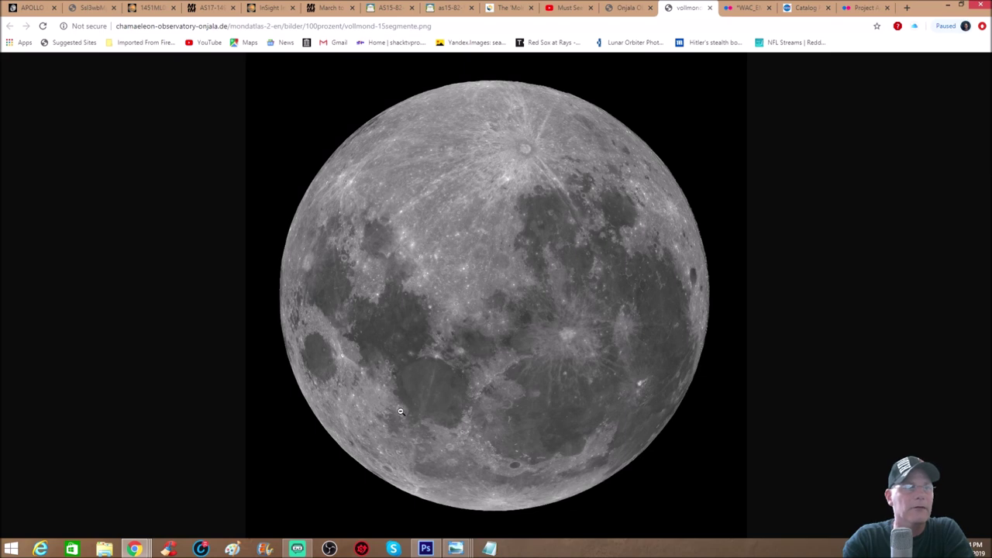
Step: Enlarge the full-moon image around its lower-left maria, and look over the "Must See! Huge Structures On The Moon! 2/3/2018" video page
left_click(401, 412)
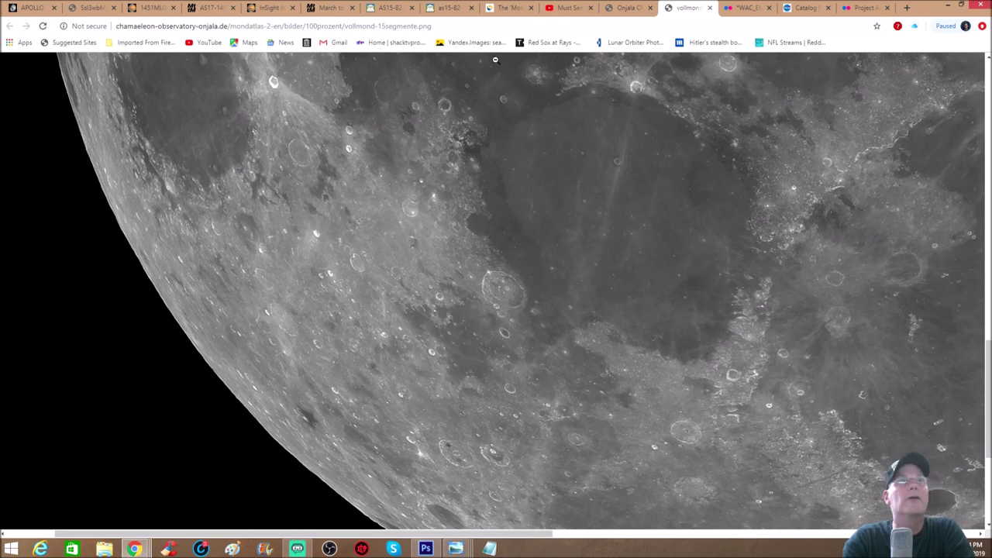
left_click(569, 7)
scroll(317, 336, "up", 1)
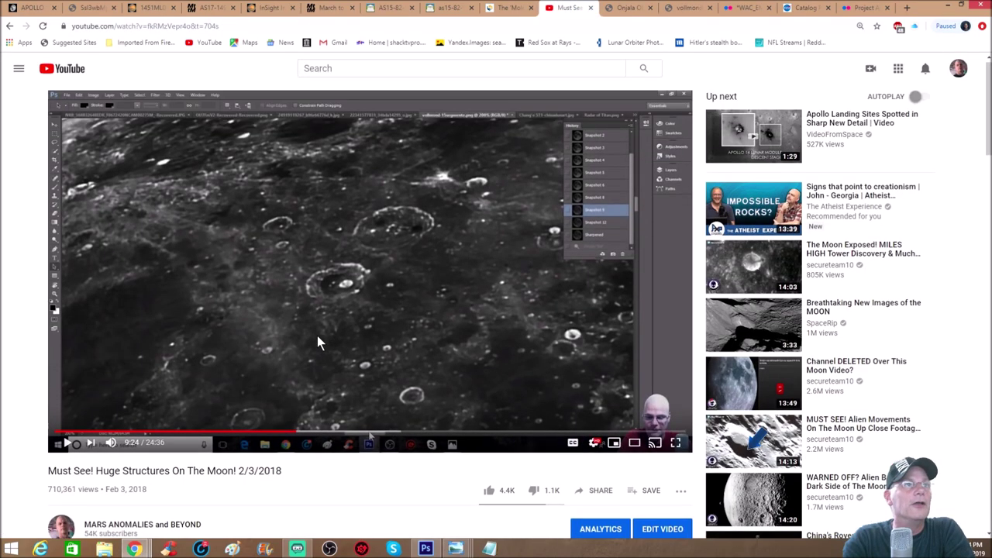
scroll(318, 396, "down", 1)
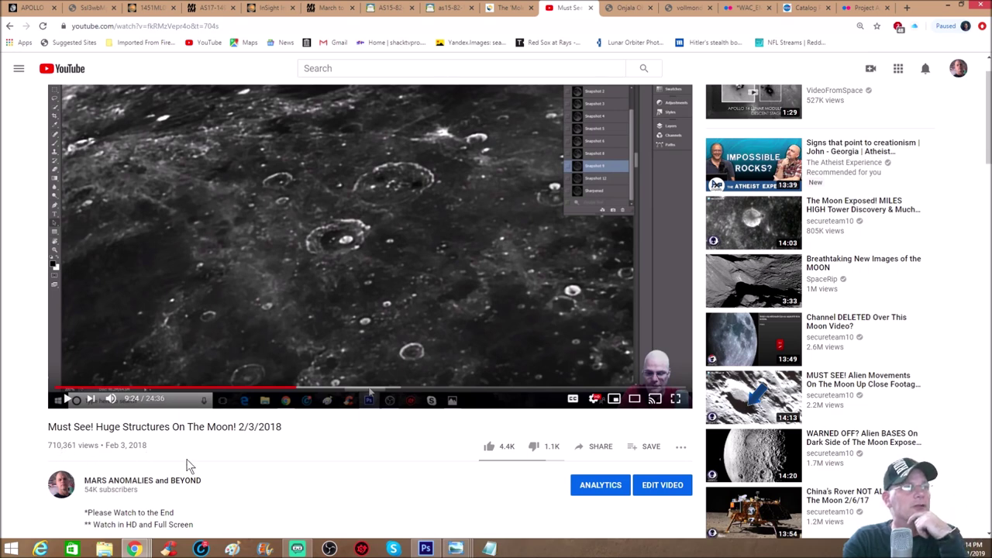
scroll(268, 417, "down", 2)
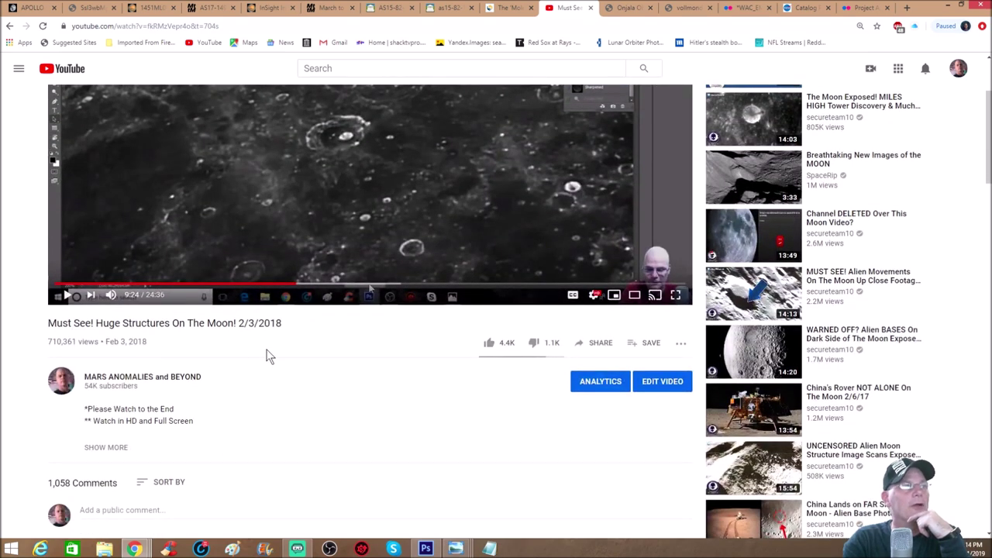
scroll(269, 356, "up", 3)
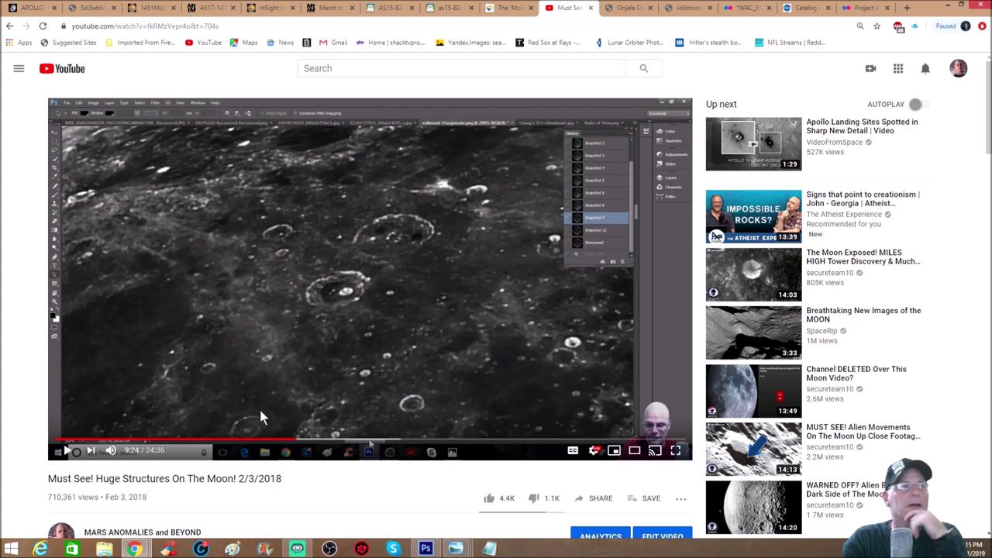
Step: Advance the video to about 11:32, where the highlighted crater is shown in close-up
left_click(301, 442)
left_click_drag(302, 443, 347, 439)
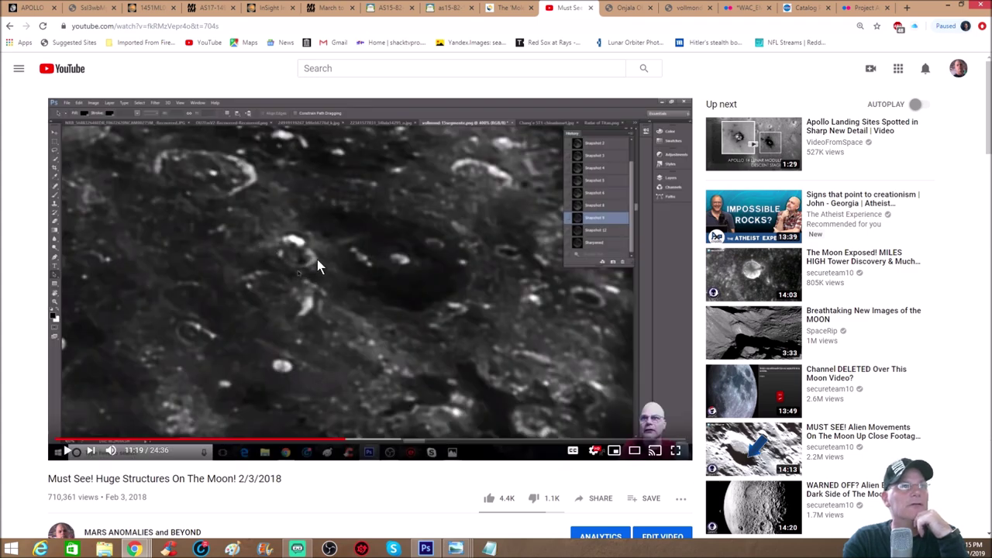
left_click(348, 443)
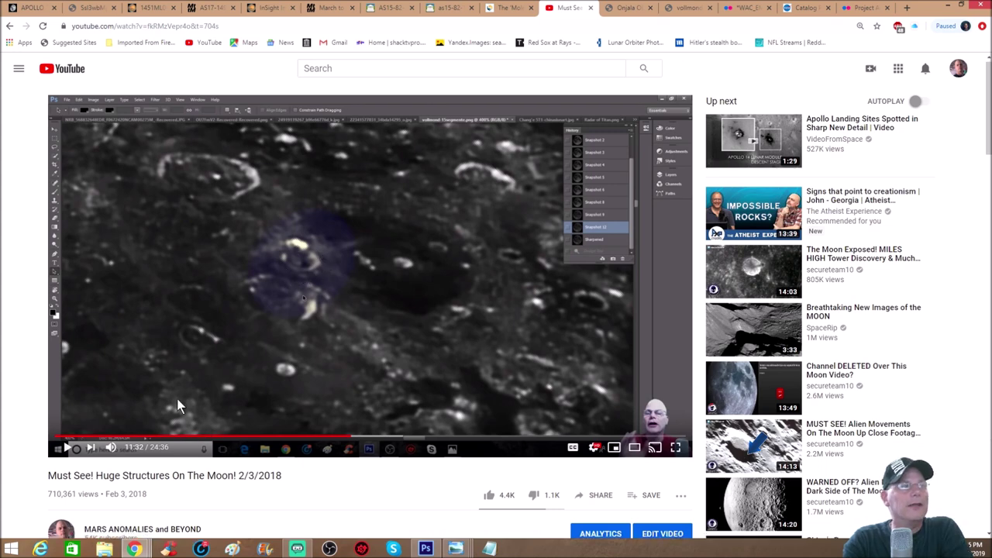
scroll(155, 454, "down", 1)
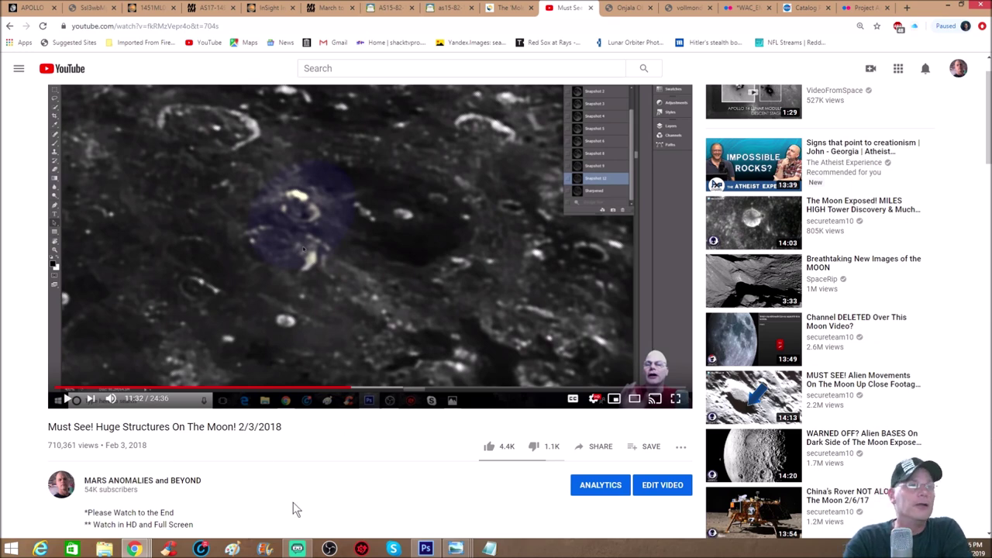
Step: Switch to Photoshop and examine the two large neighbouring craters and the surrounding terrain in MOON GIGAPAN.png
left_click(426, 549)
left_click_drag(400, 286, 498, 204)
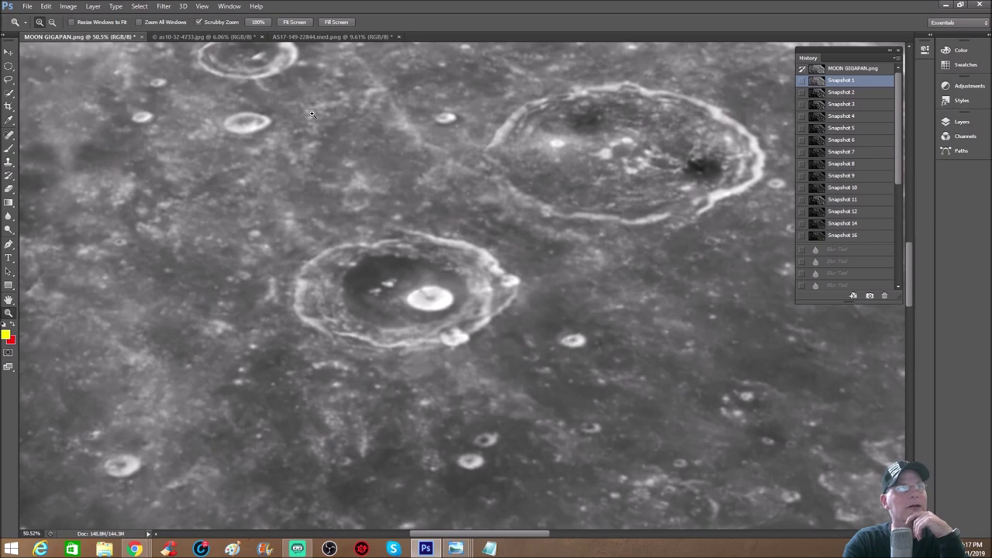
left_click_drag(318, 168, 303, 202)
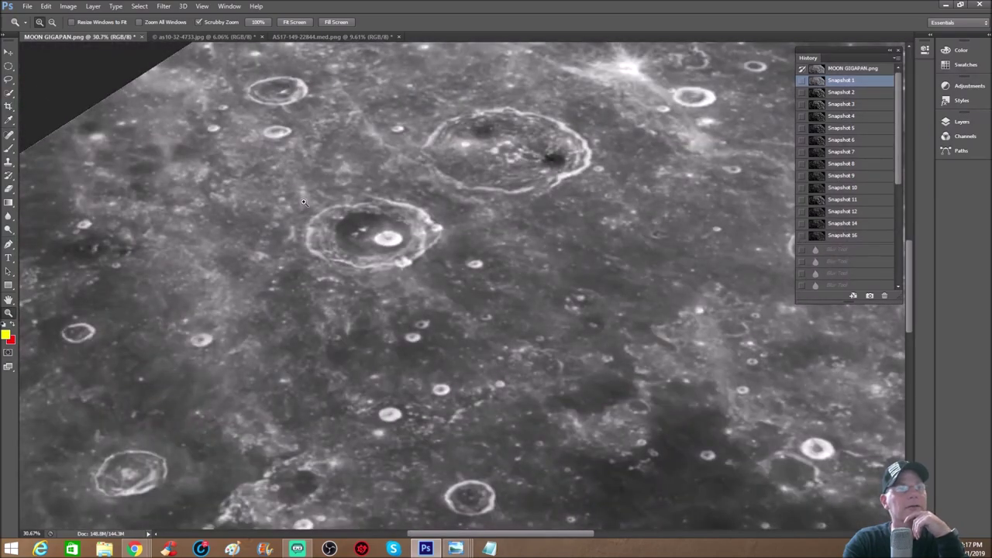
scroll(387, 349, "down", 3)
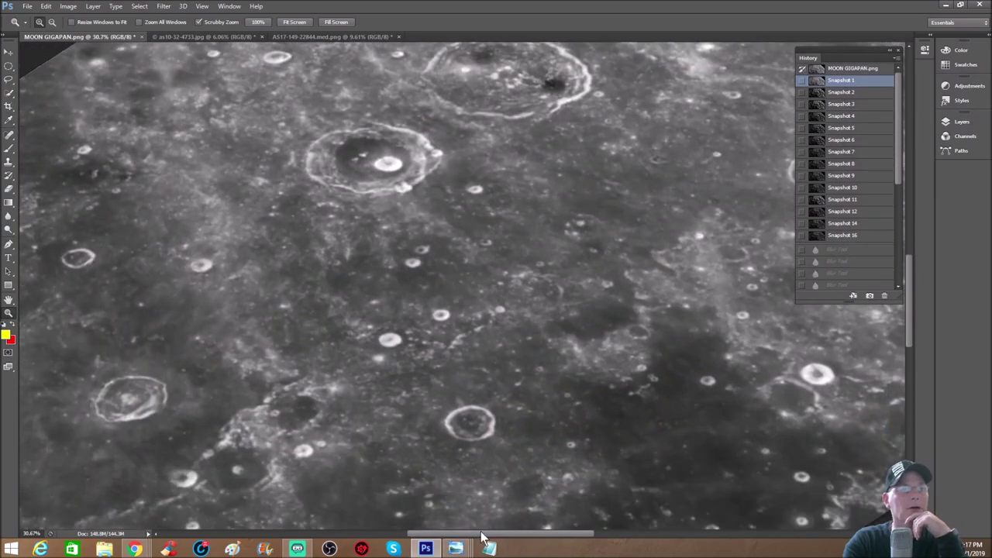
Step: Examine the small bright-rimmed craters and terrain near the right-hand corner of the moon image up close
left_click_drag(481, 535, 665, 537)
scroll(572, 217, "up", 3)
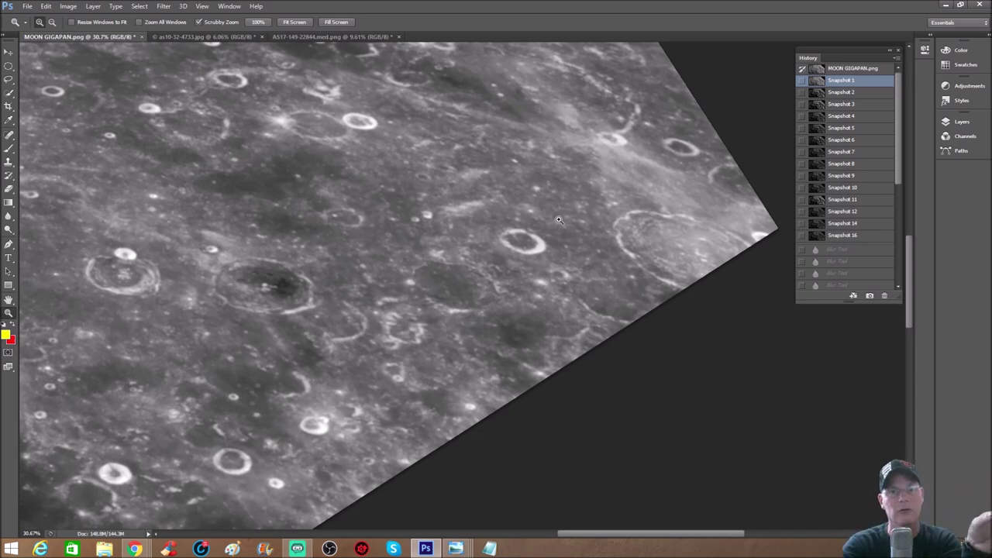
scroll(558, 220, "up", 1)
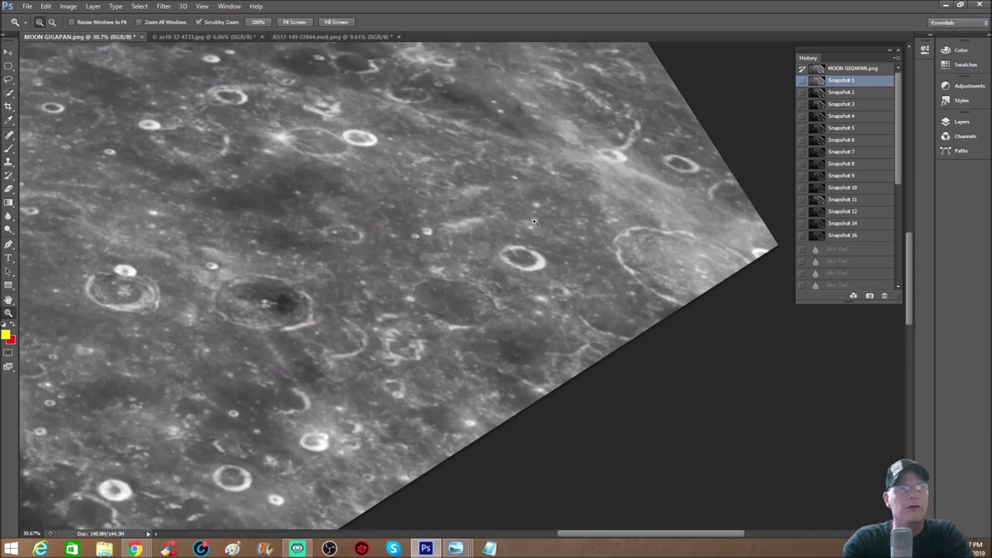
left_click_drag(547, 238, 583, 124)
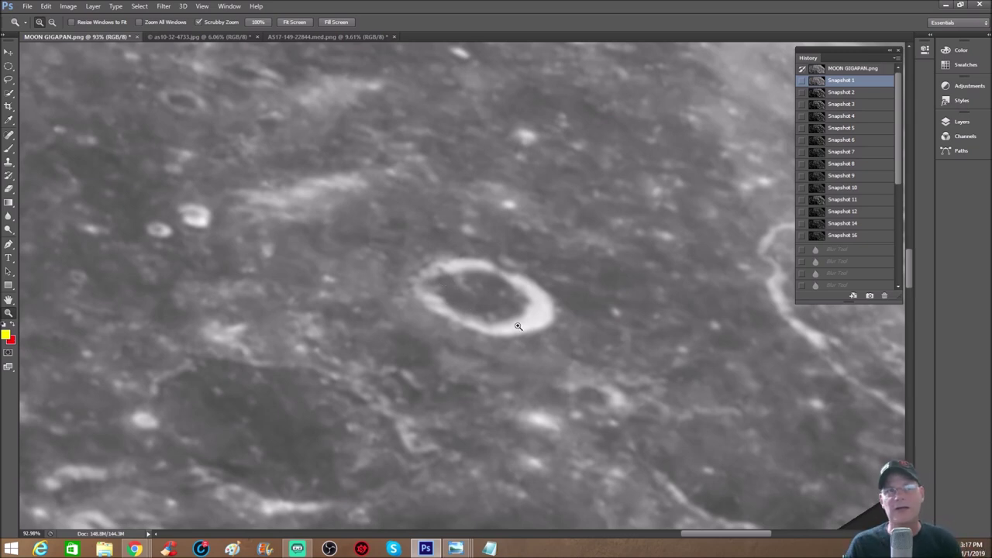
scroll(543, 287, "down", 5)
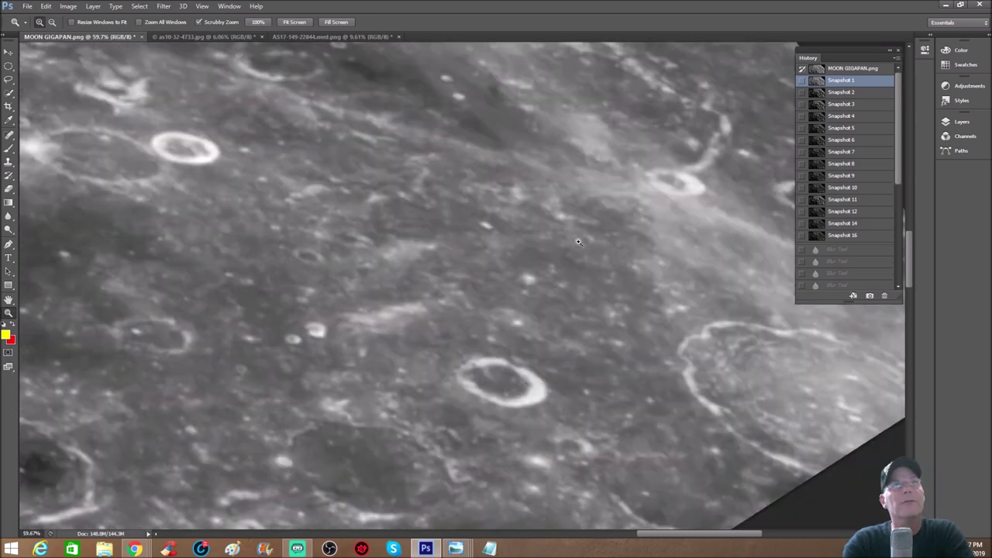
scroll(578, 241, "up", 3)
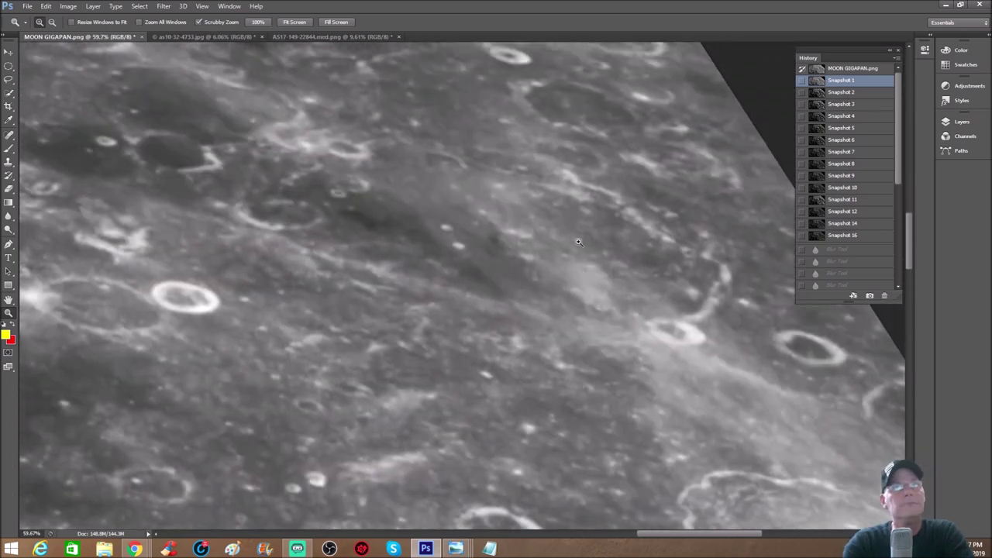
scroll(578, 241, "up", 3)
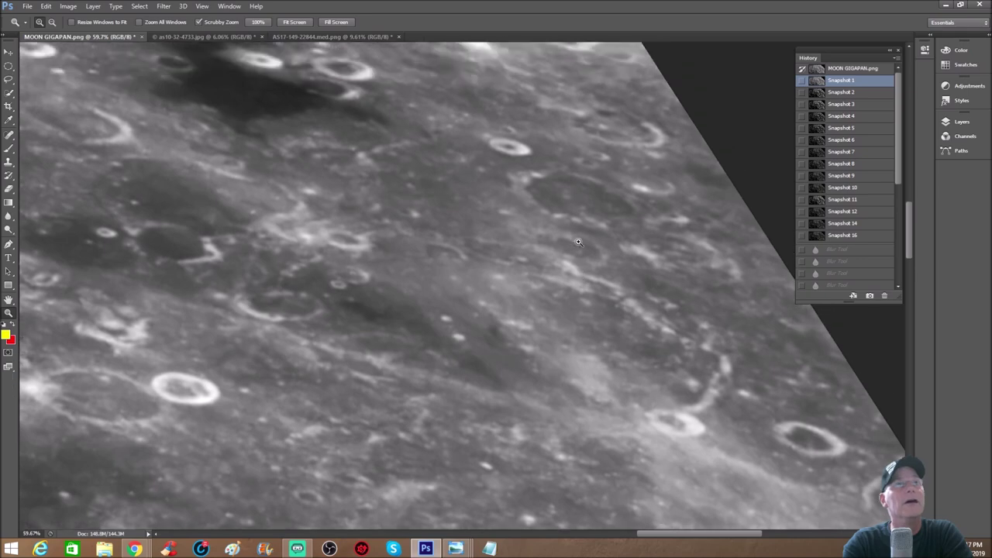
Step: Examine the dark patches and partial crater rims in the upper right of the moon image, ending with an overview of the whole picture
scroll(578, 242, "down", 4)
left_click_drag(571, 533, 583, 533)
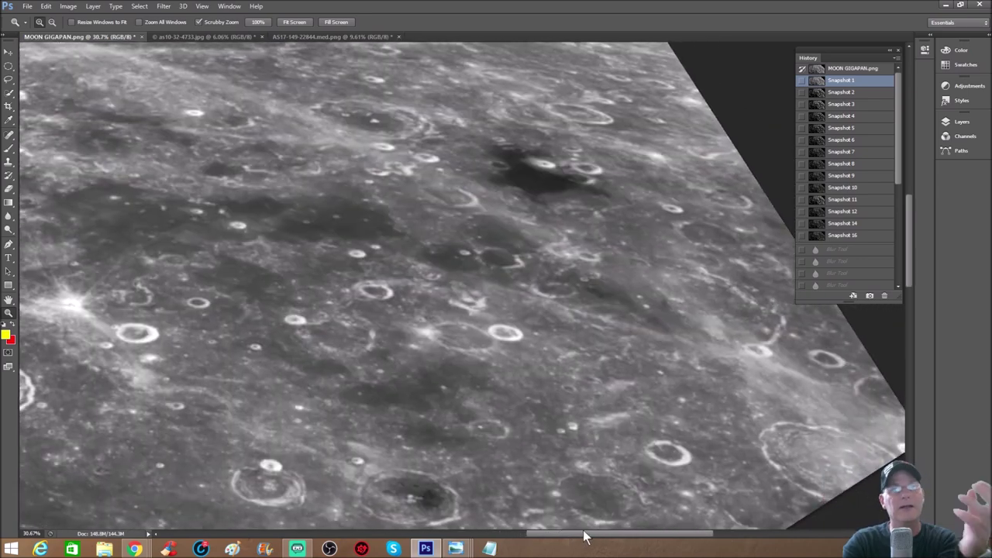
scroll(546, 233, "up", 3)
scroll(540, 210, "up", 3)
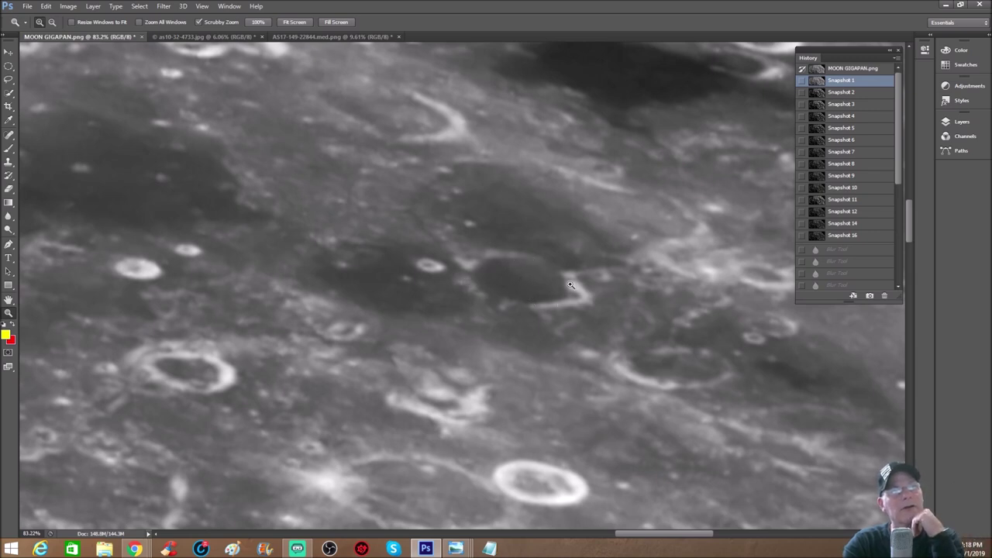
left_click_drag(585, 265, 644, 231)
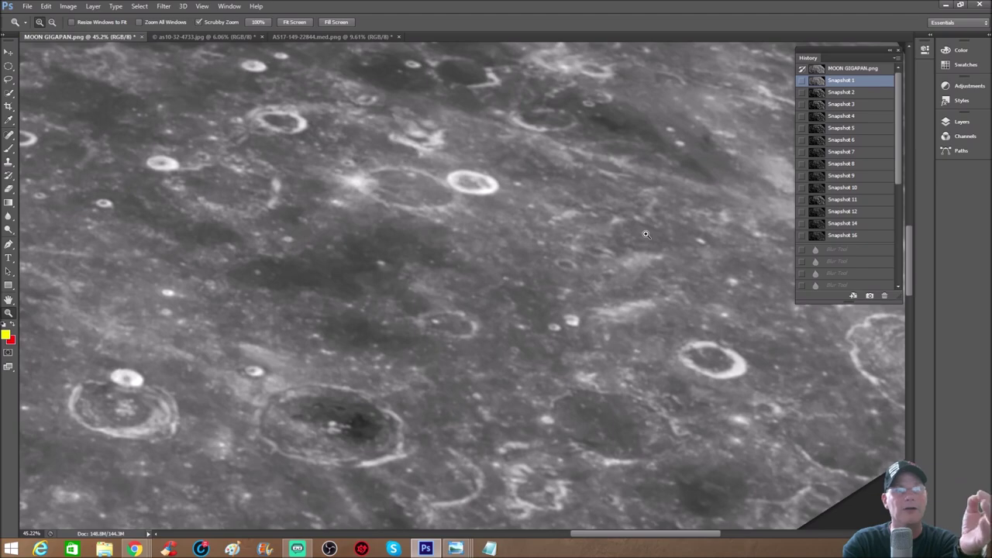
left_click_drag(645, 234, 827, 289)
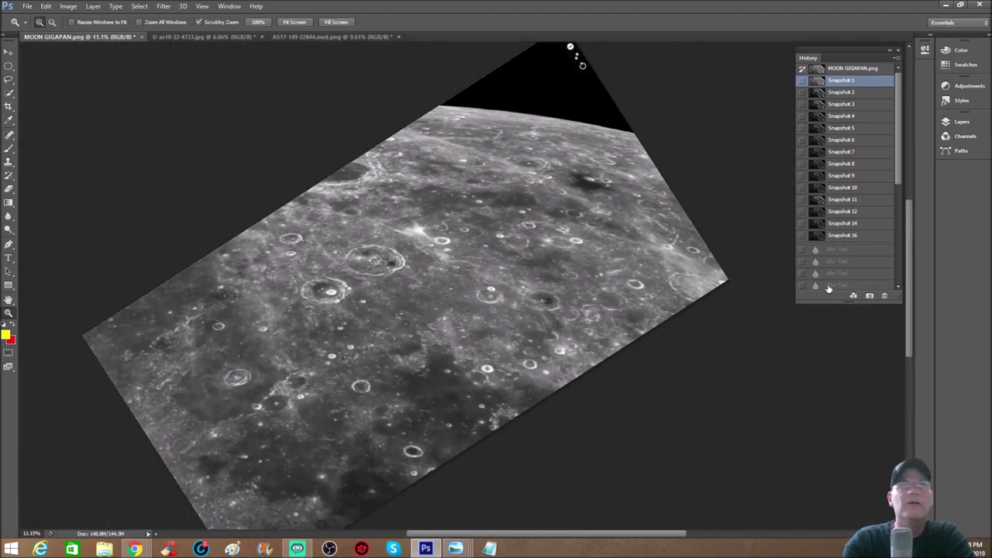
Step: Load Snapshot 16, enlarge the crater containing the bright white oval, and compare it with Snapshot 14
left_click(852, 236)
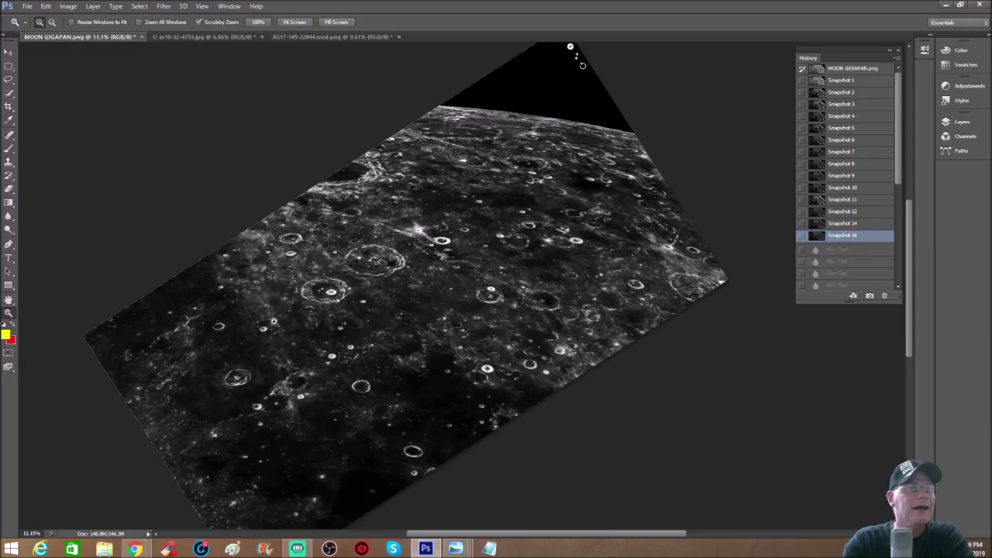
left_click_drag(274, 320, 336, 274)
left_click_drag(436, 269, 524, 198)
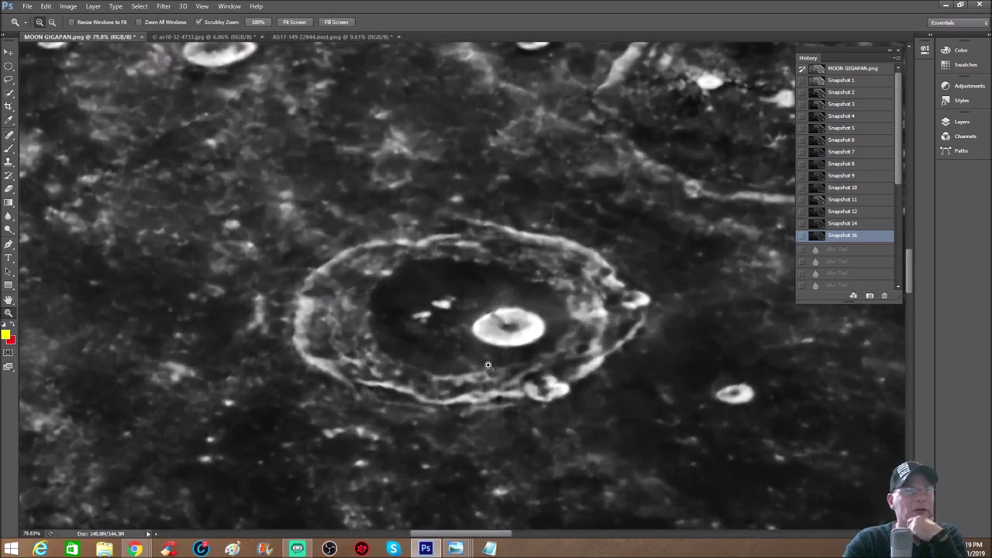
key("ctrl+alt+z")
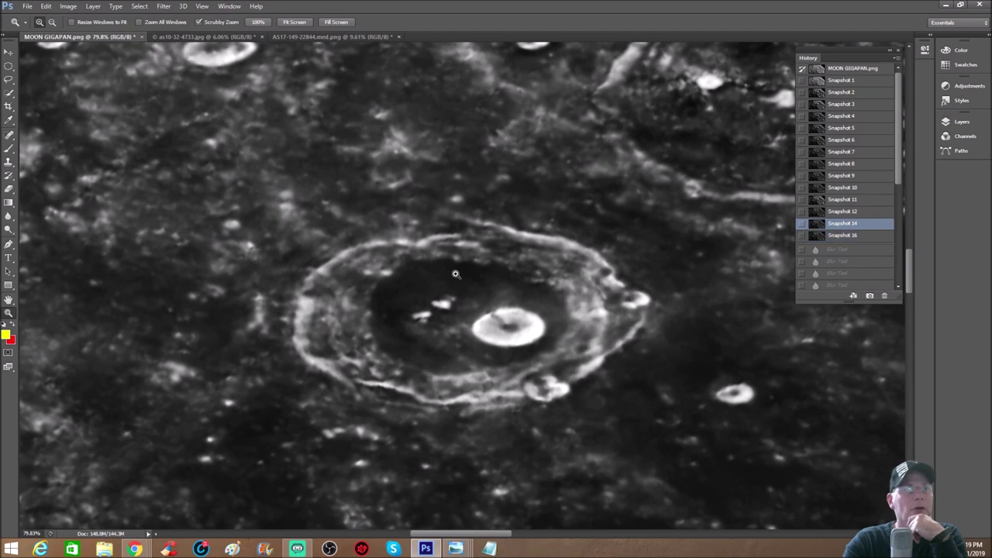
Step: Mark the area around the two small bright spots inside the crater with yellow Brush strokes, clearing them by restoring the history snapshots
left_click(8, 148)
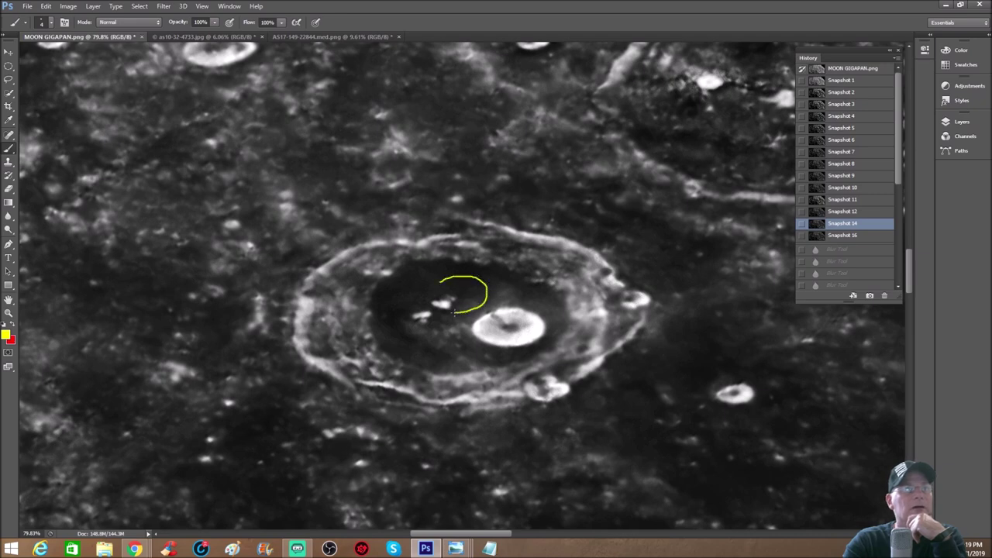
left_click(854, 224)
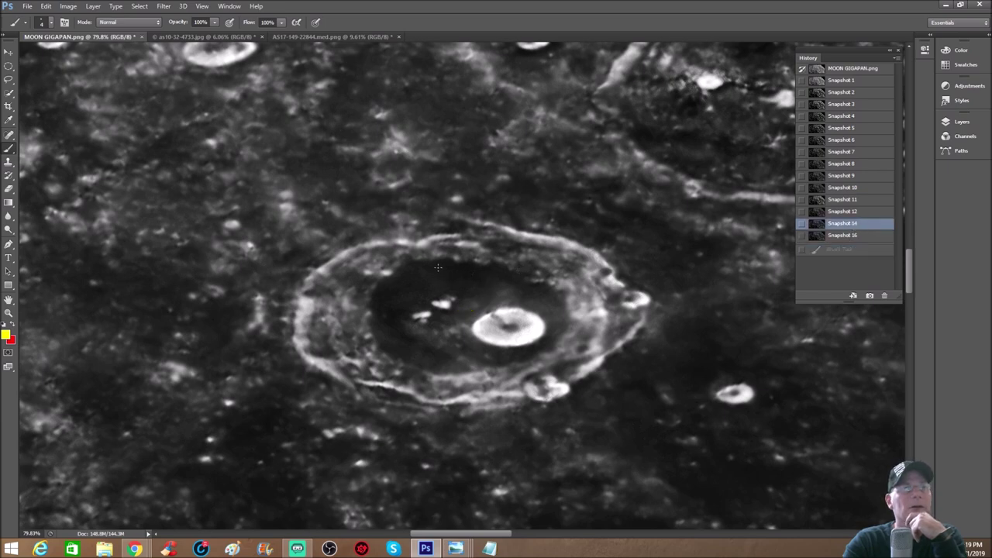
mouse_move(498, 287)
left_mouse_down()
mouse_move(465, 319)
mouse_move(445, 320)
left_mouse_up()
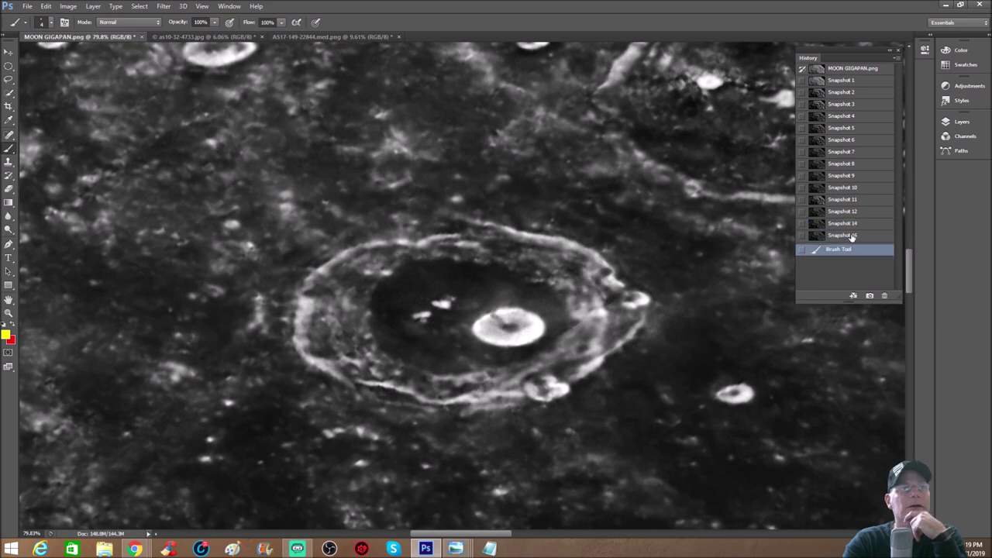
left_click(854, 235)
Step: On Snapshot 14, outline the upper edge of the dark crater floor in yellow with an arrow, and restore Snapshot 16
key("ctrl+alt+z")
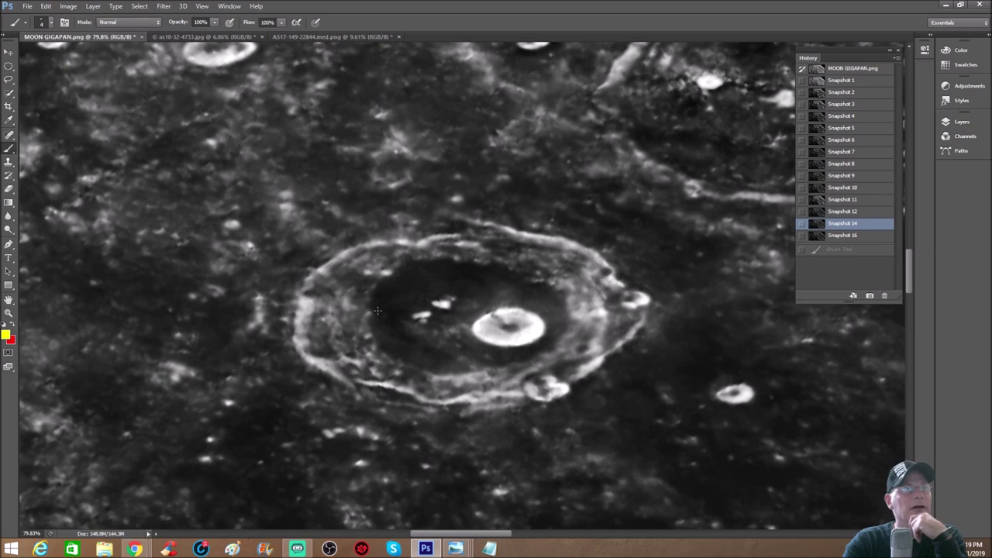
mouse_move(382, 308)
left_mouse_down()
mouse_move(419, 266)
mouse_move(510, 268)
left_mouse_up()
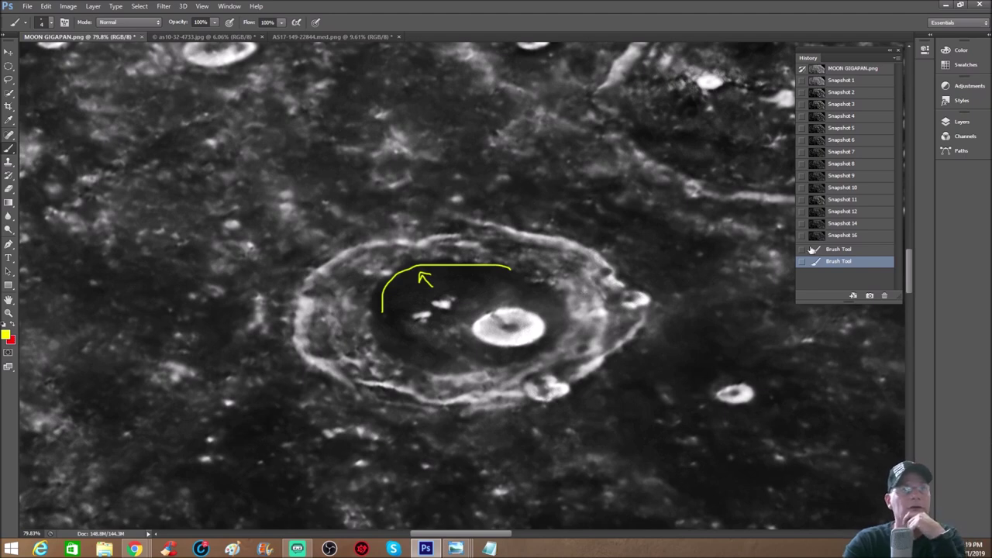
left_click(850, 236)
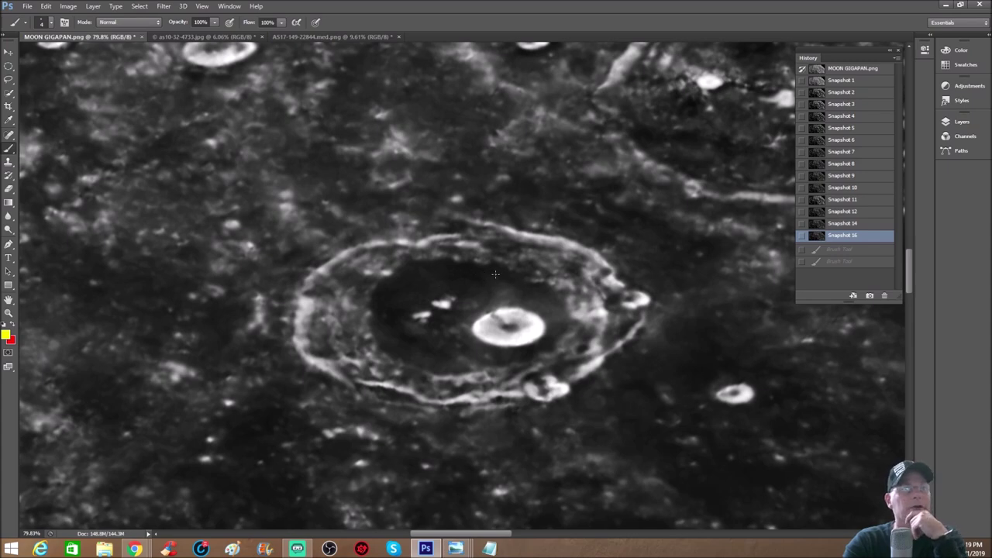
Step: Brush a yellow arc with short hatch marks beside the two bright spots, and clear it by restoring Snapshot 14 and Snapshot 16
key("ctrl+plus")
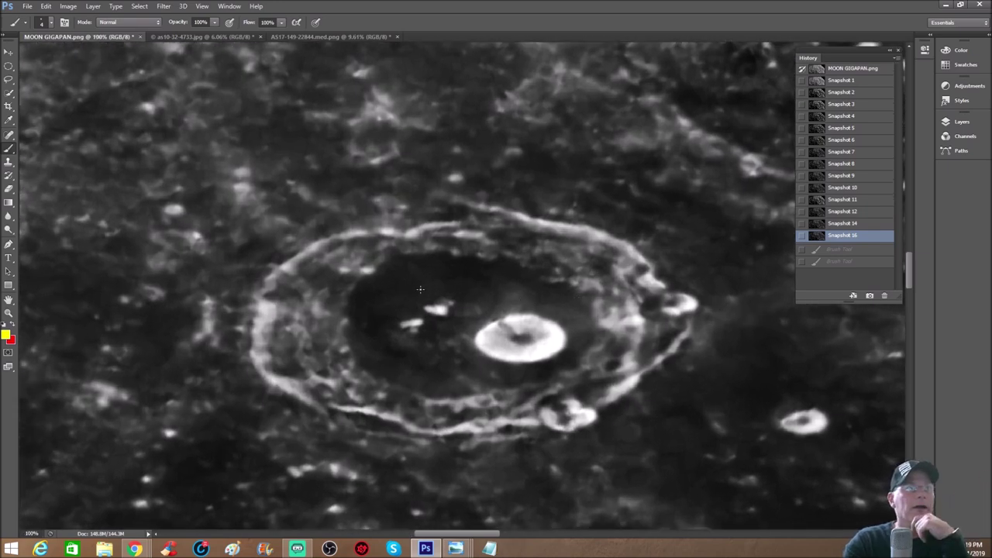
mouse_move(427, 282)
left_mouse_down()
mouse_move(460, 274)
mouse_move(488, 309)
left_mouse_up()
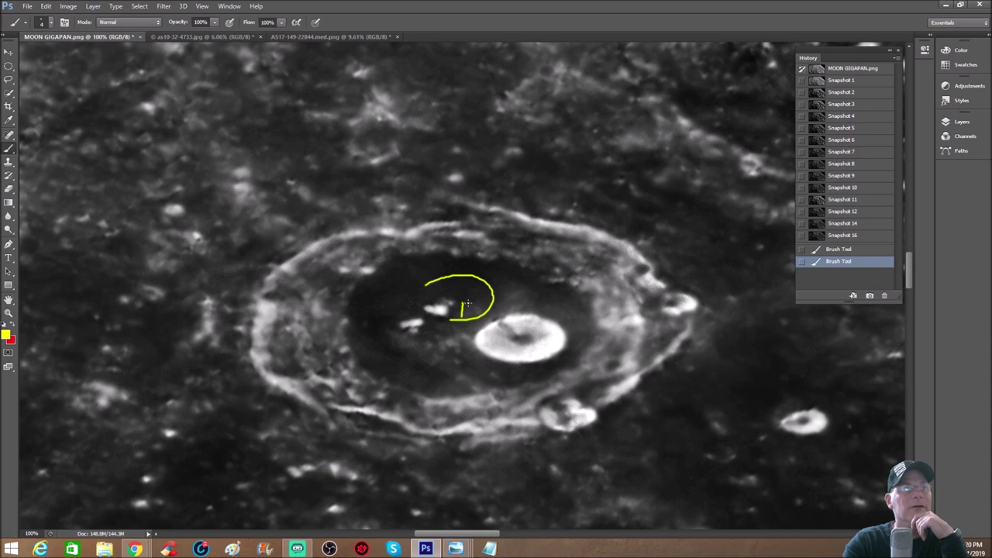
left_click_drag(469, 305, 474, 316)
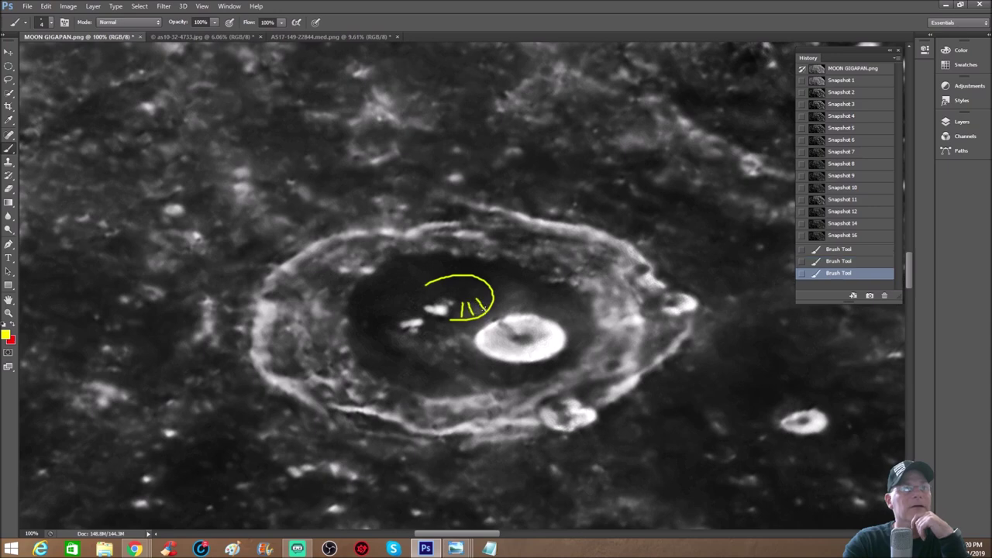
left_click(856, 222)
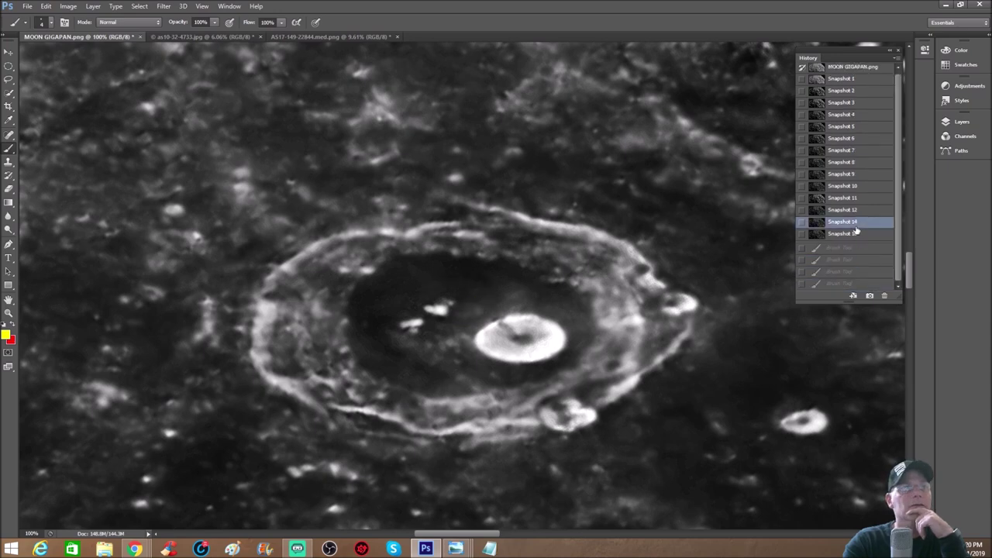
left_click(857, 234)
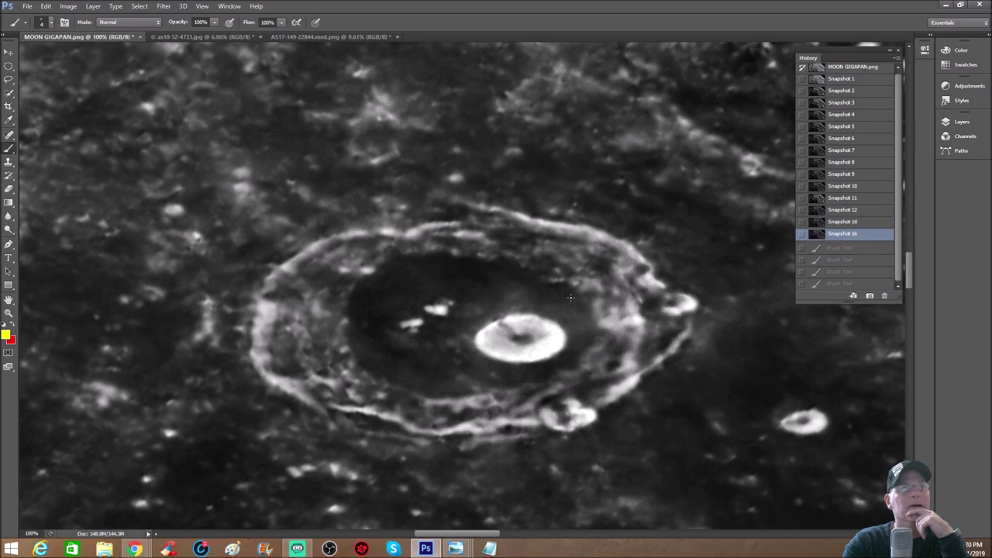
Step: Draw a short yellow double-headed arrow with the Brush just below the bright white oval inside the crater
scroll(494, 366, "down", 1)
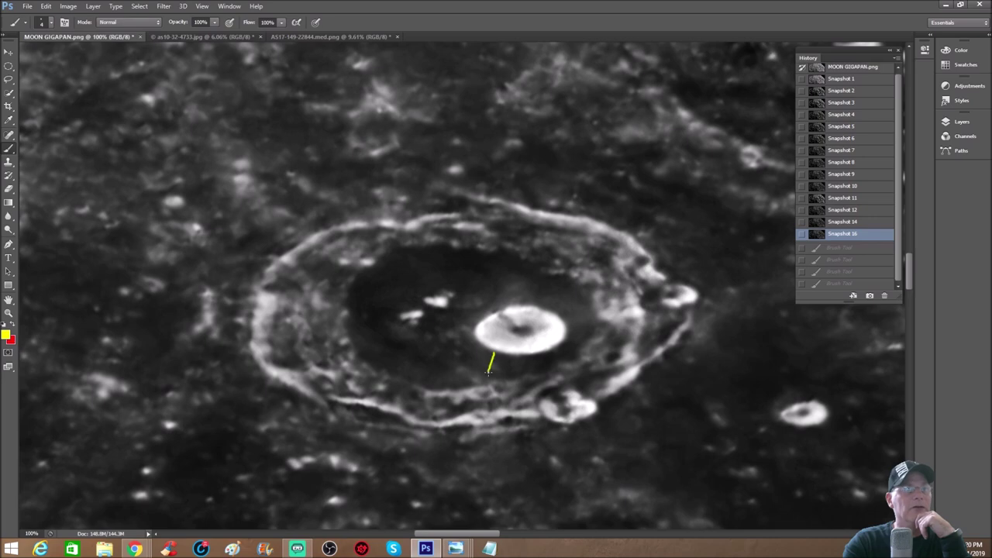
left_click(488, 369)
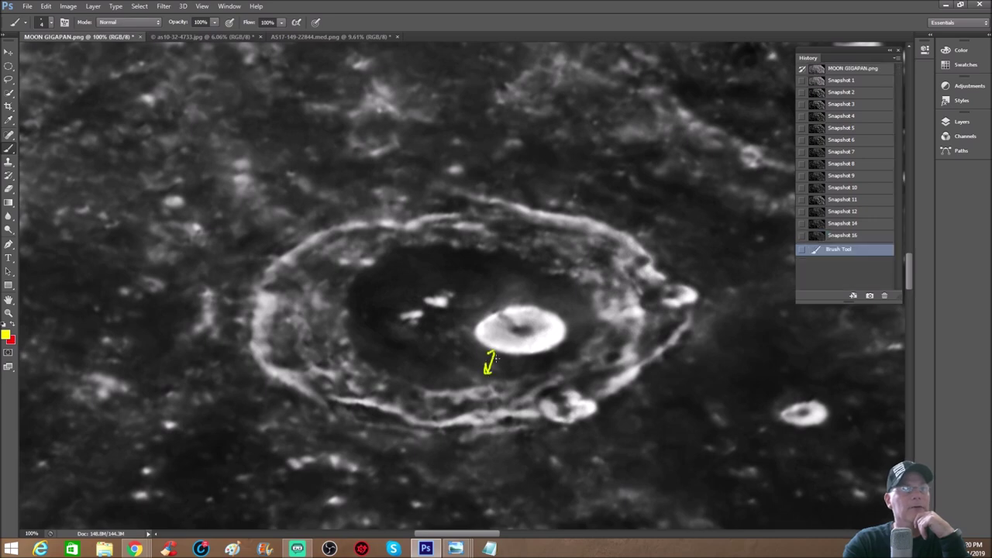
left_click(496, 358)
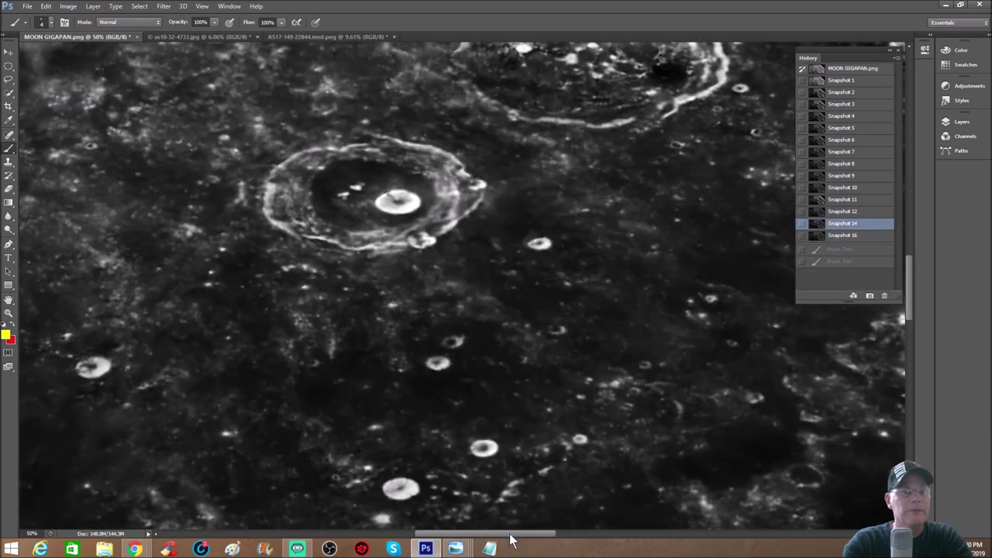
Step: Compare Snapshot 1, Snapshot 14 and Snapshot 16 on the bright-rimmed crater containing a small ring, near the edge of the moon image
left_click_drag(511, 534, 691, 540)
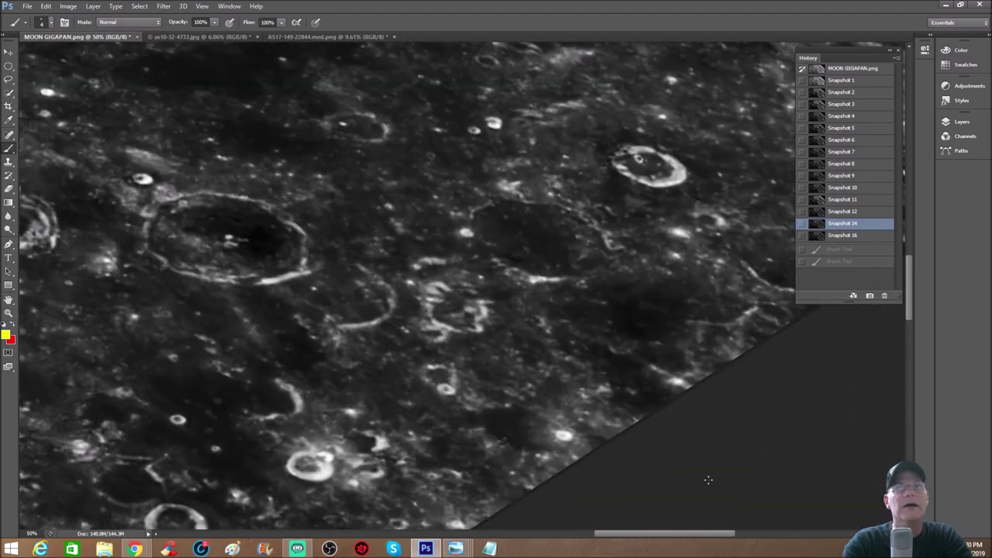
left_click(861, 81)
scroll(741, 177, "up", 4)
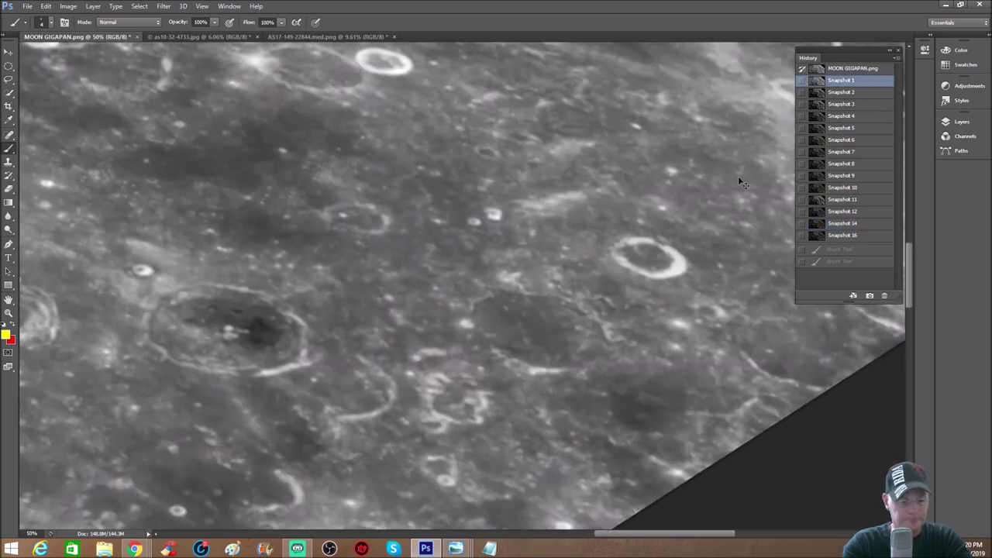
key("ctrl+plus")
left_click_drag(678, 533, 726, 534)
scroll(636, 299, "up", 1)
scroll(636, 299, "up", 2)
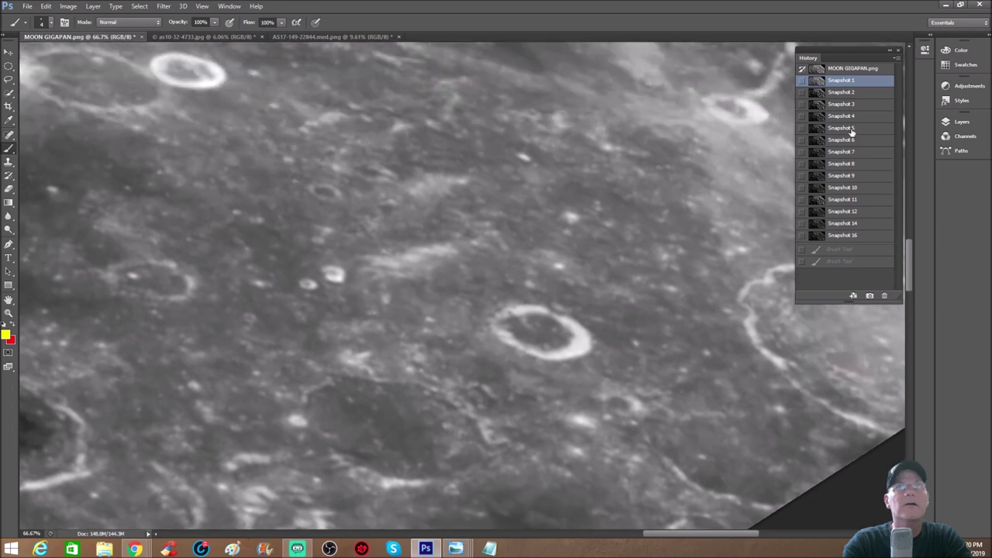
left_click(871, 225)
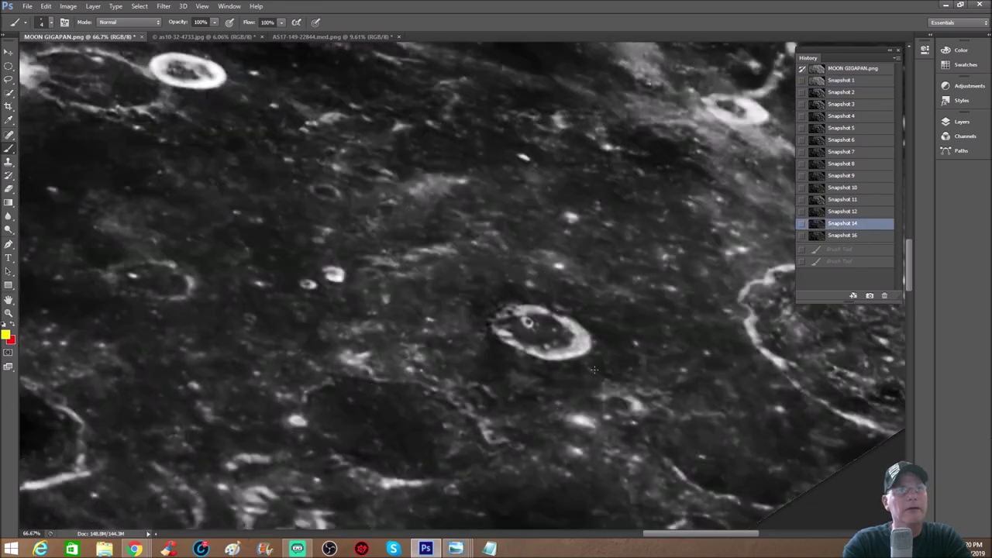
key("ctrl+plus")
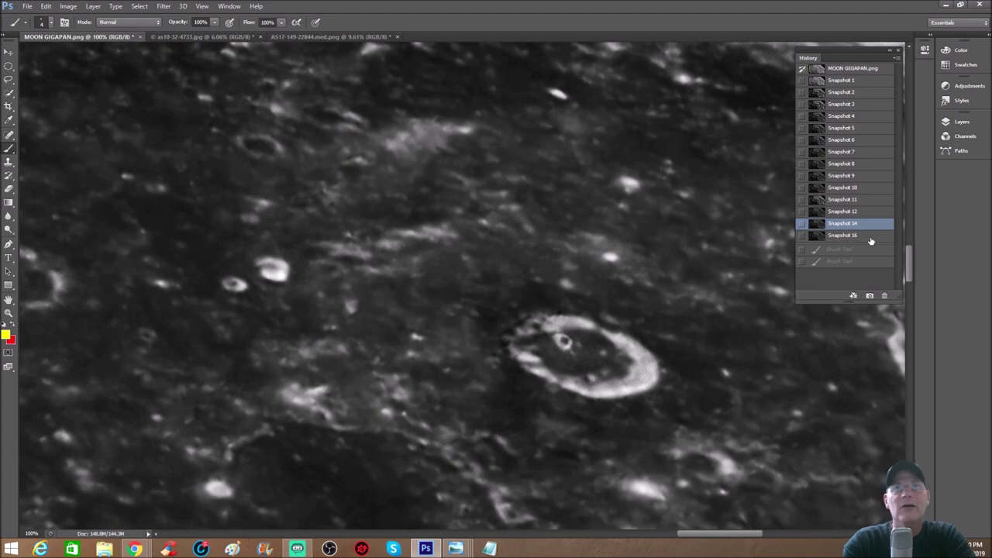
left_click(870, 237)
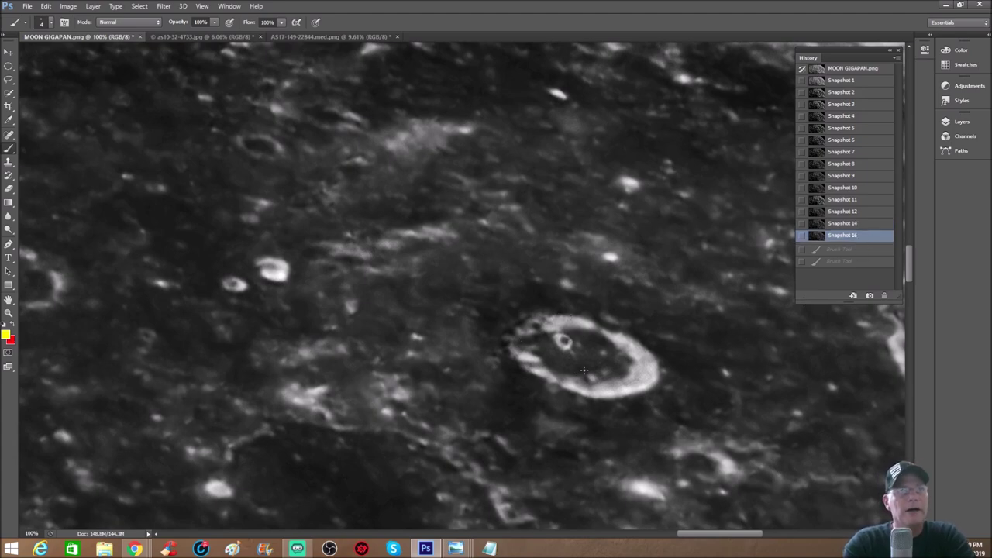
Step: Mark the dark floor, small ring, bright spots and rim gap of the crater with yellow Brush strokes, and clear them by restoring Snapshot 16
mouse_move(586, 388)
left_mouse_down()
mouse_move(599, 371)
mouse_move(588, 369)
mouse_move(609, 364)
left_mouse_up()
left_click_drag(581, 324, 619, 353)
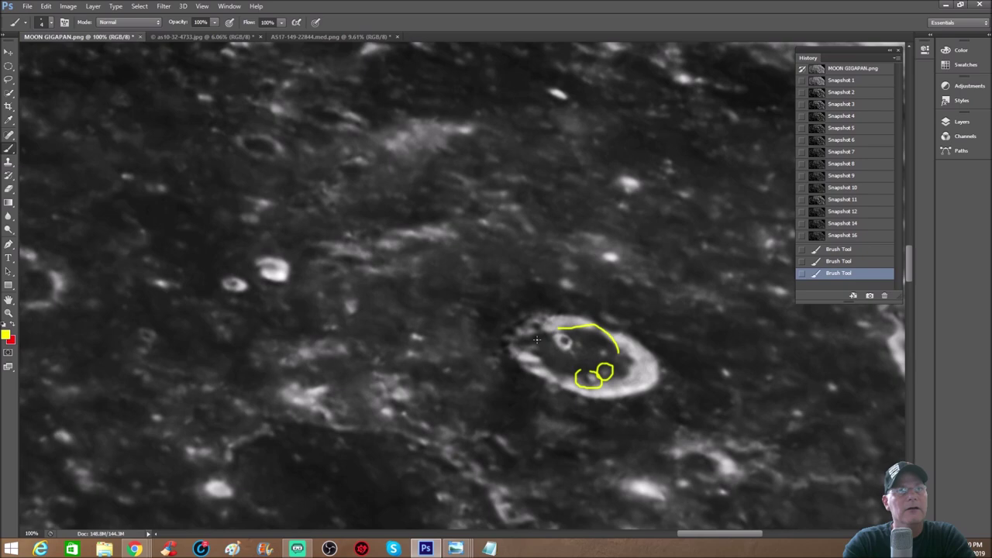
mouse_move(546, 358)
left_mouse_down()
mouse_move(578, 372)
mouse_move(619, 353)
left_mouse_up()
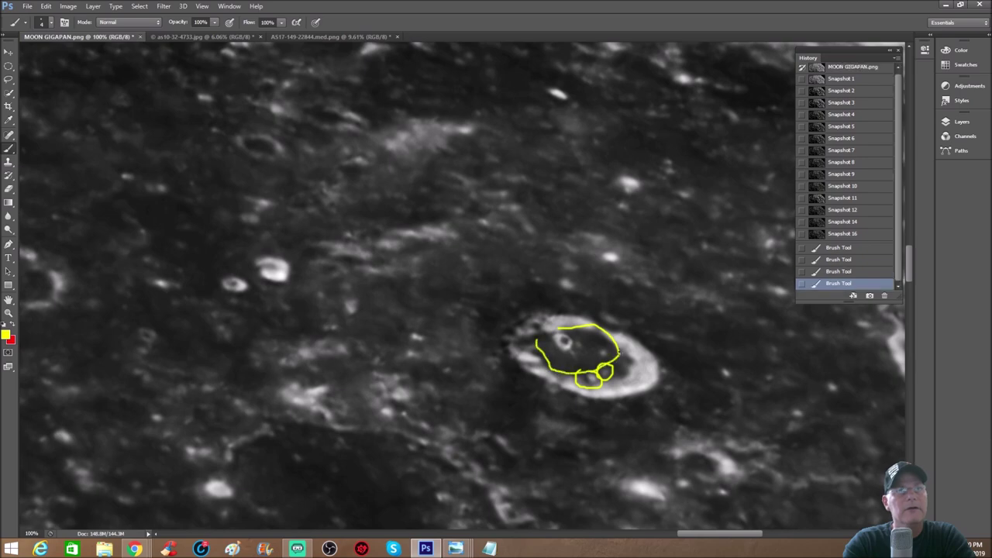
mouse_move(553, 331)
left_mouse_down()
mouse_move(574, 356)
mouse_move(578, 341)
mouse_move(569, 333)
left_mouse_up()
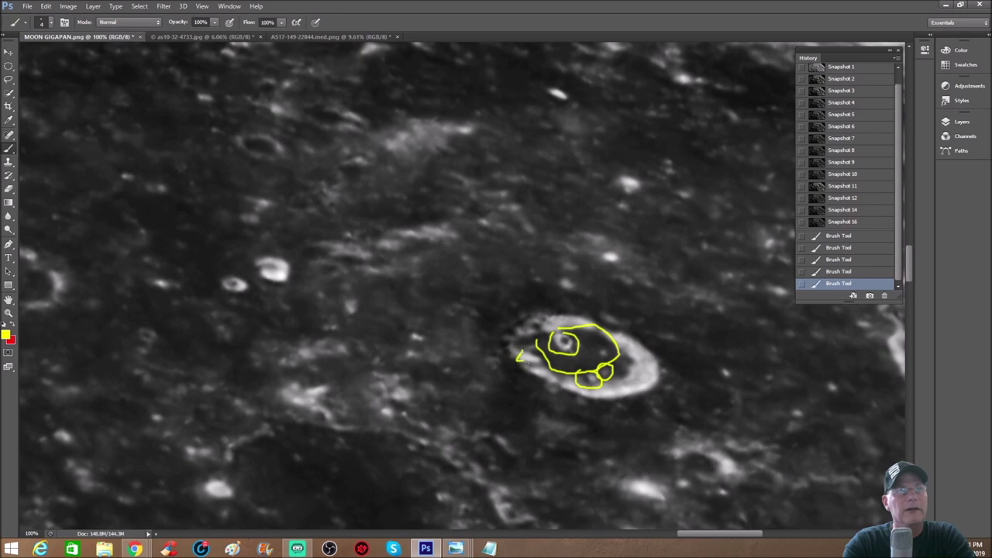
left_click_drag(518, 354, 524, 359)
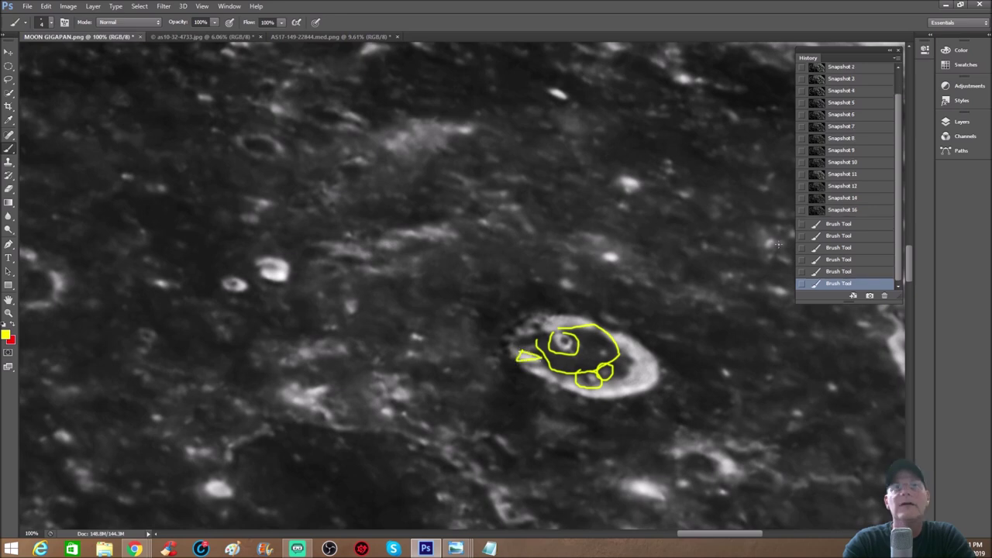
left_click(852, 211)
left_click(855, 199)
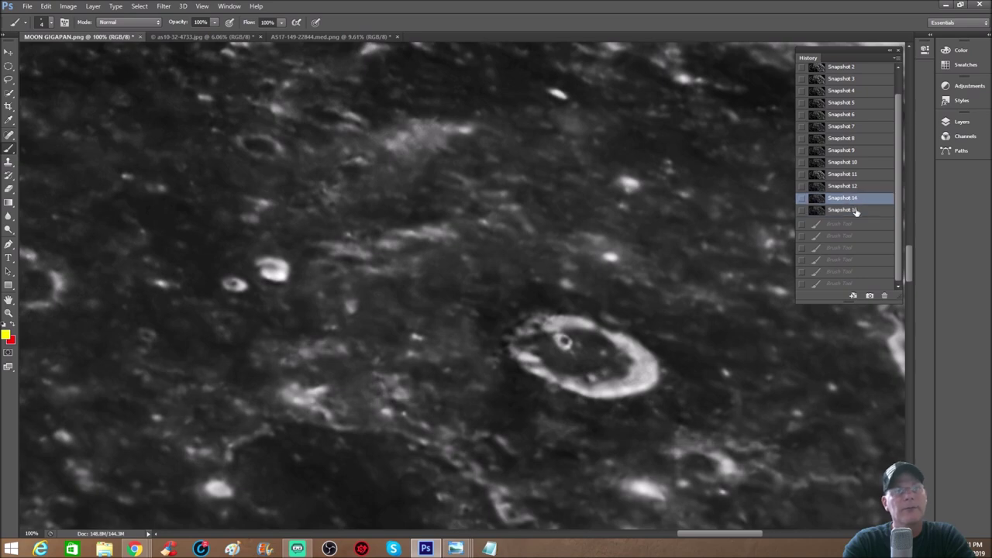
left_click(855, 211)
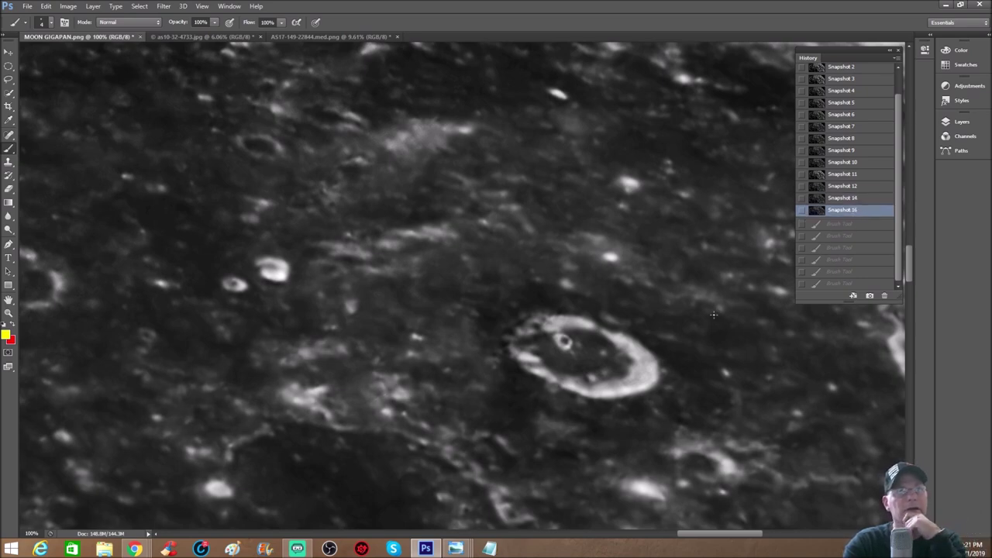
Step: Go back to Snapshot 14 and circle the irregular broken-ringed formation between the neighbouring dark craters in yellow
scroll(592, 366, "down", 3)
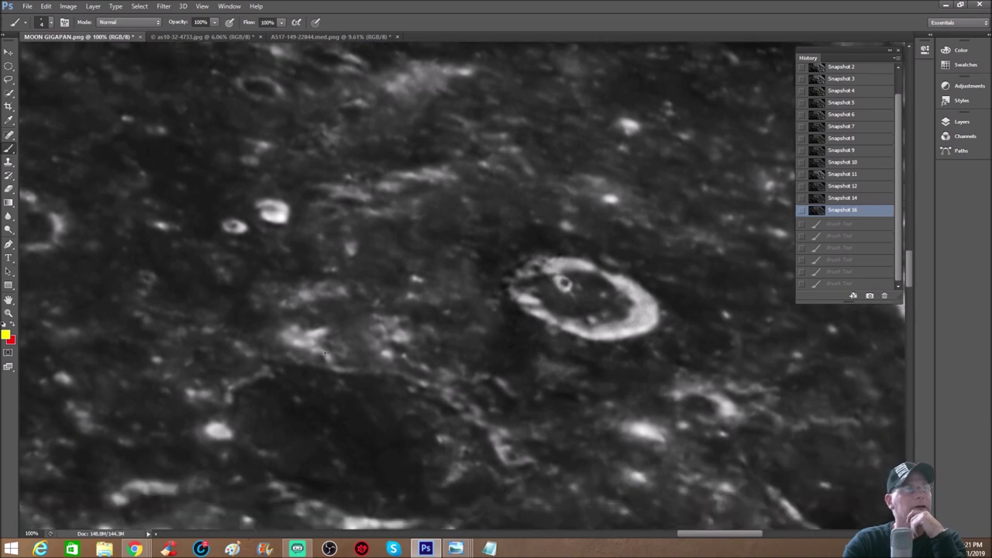
scroll(326, 352, "down", 2)
key("ctrl+z")
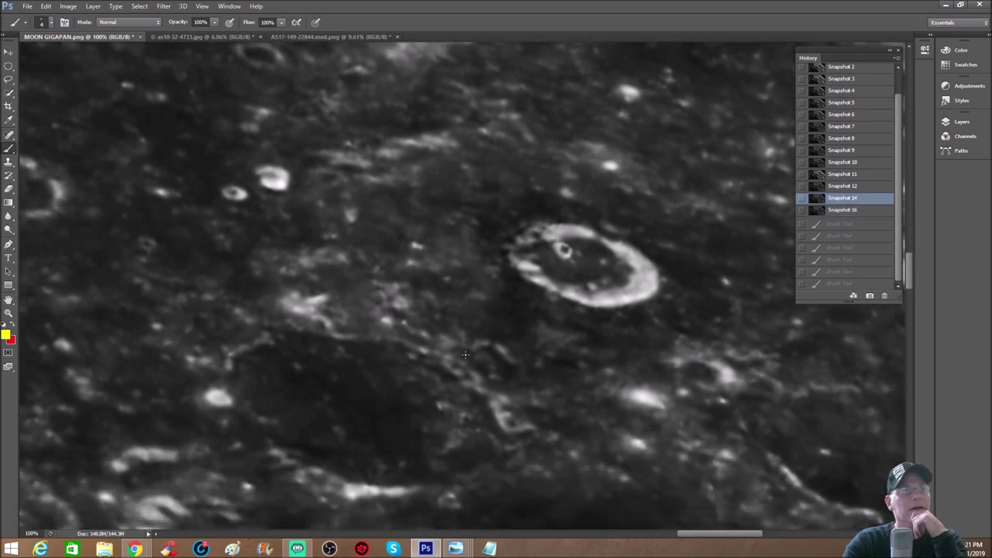
scroll(680, 377, "down", 8)
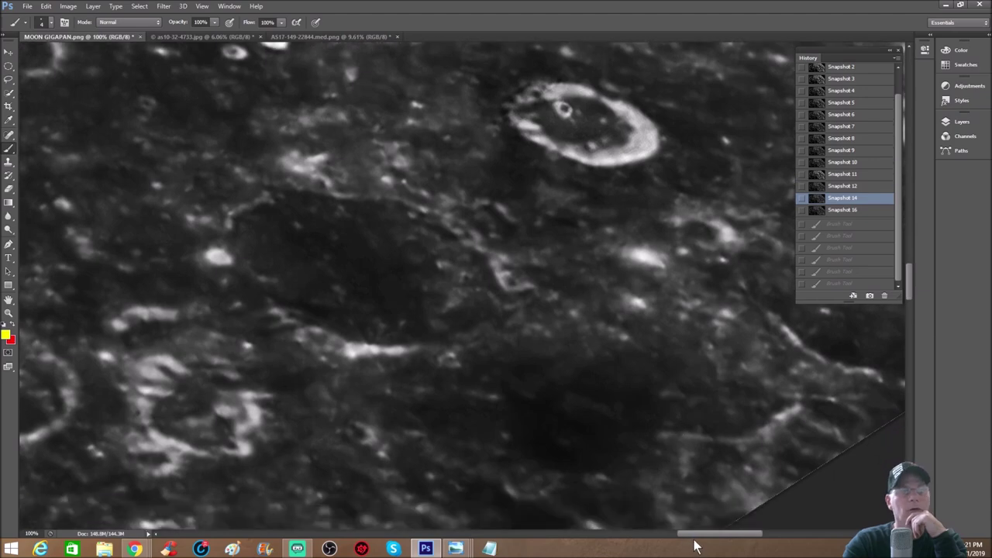
left_click_drag(694, 536, 662, 537)
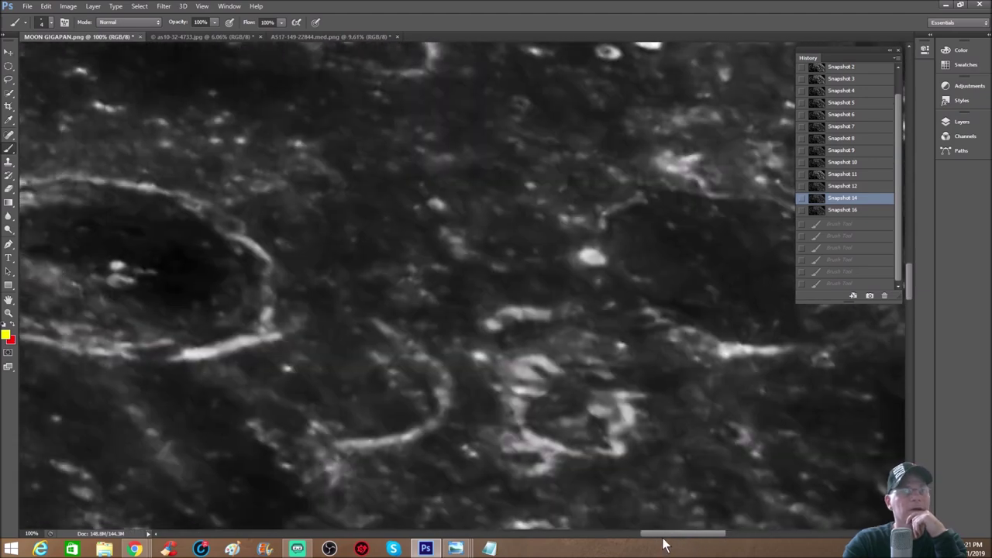
mouse_move(551, 285)
left_mouse_down()
mouse_move(506, 302)
mouse_move(459, 389)
mouse_move(465, 468)
mouse_move(521, 500)
mouse_move(620, 490)
mouse_move(672, 423)
mouse_move(659, 331)
mouse_move(543, 285)
left_mouse_up()
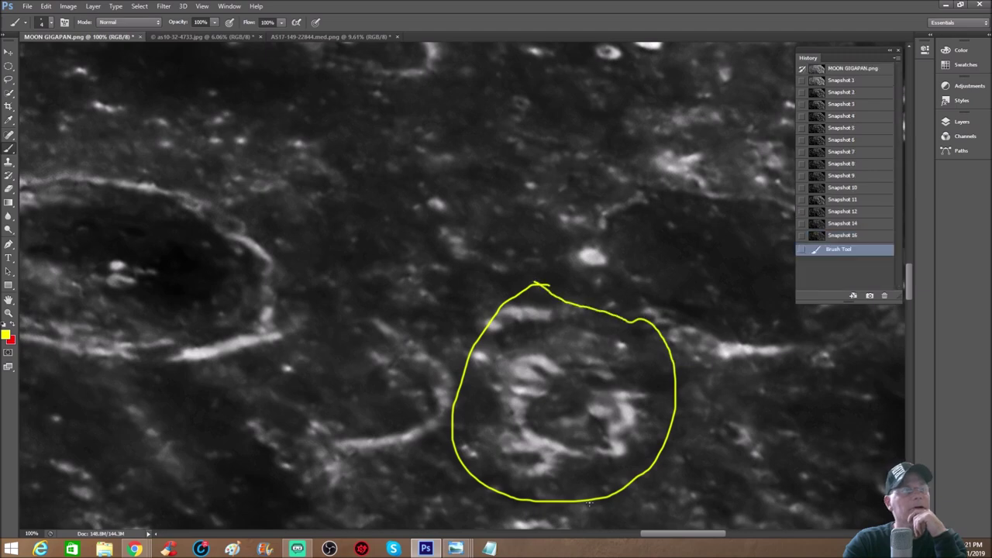
key("ctrl+minus")
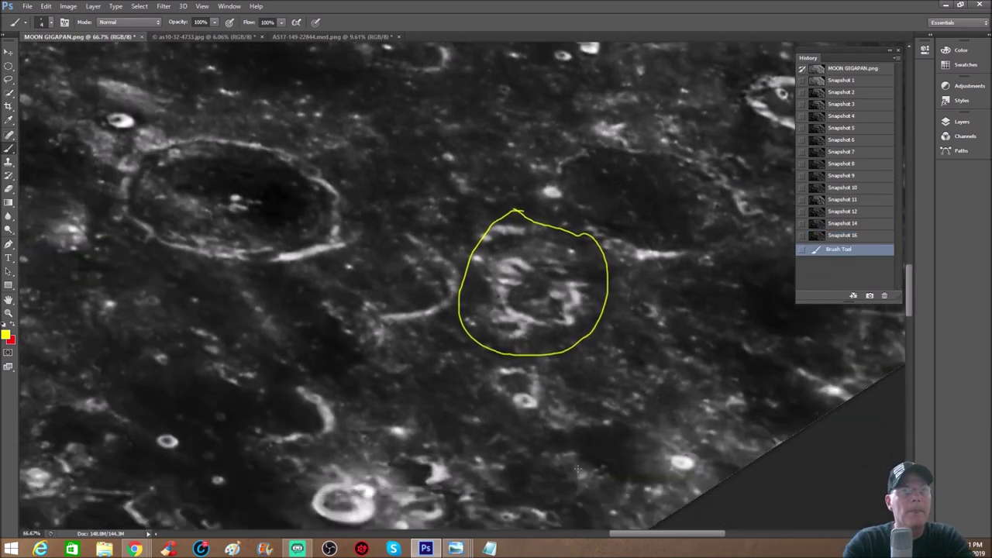
Step: Go to the large rough-floored crater at the image's edge and clear the yellow circle by restoring Snapshot 14 and Snapshot 16
scroll(577, 468, "down", 3)
left_click_drag(621, 535, 685, 514)
scroll(685, 514, "up", 5)
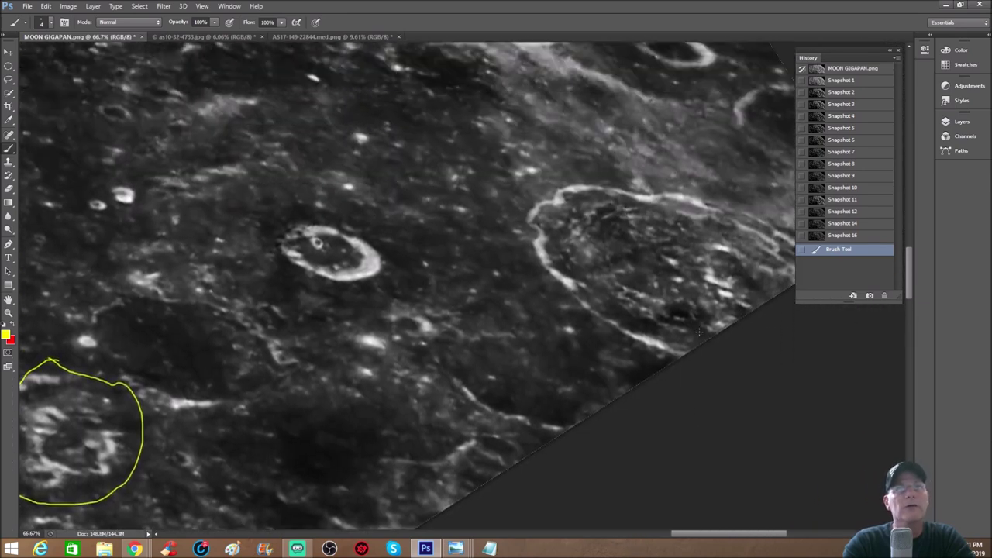
scroll(698, 332, "up", 2)
left_click(859, 225)
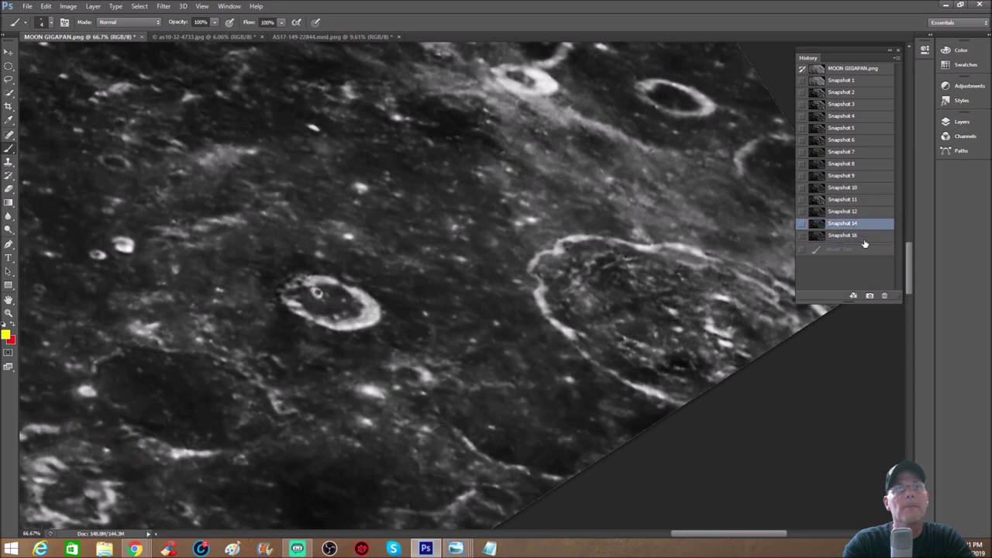
left_click(860, 236)
Step: Brush a yellow arc around the upper and outer edges of the large dark crater above the small bright ring
scroll(465, 286, "up", 3)
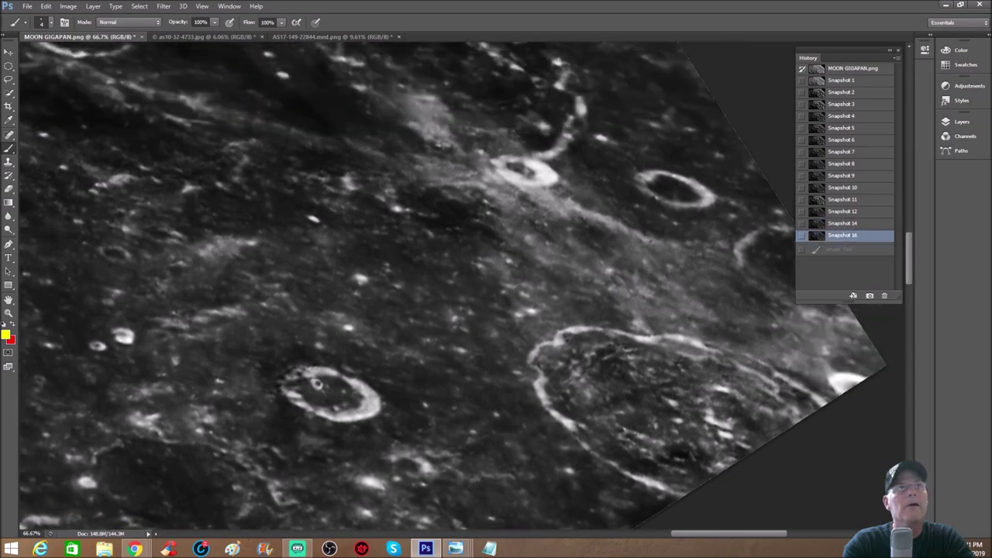
scroll(645, 189, "up", 4)
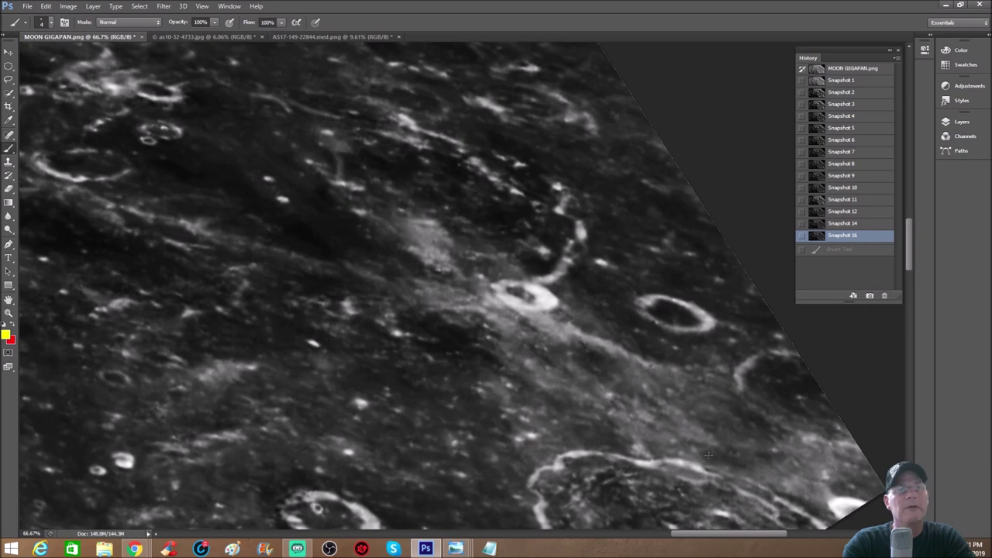
left_click_drag(721, 534, 703, 534)
scroll(681, 293, "up", 3)
mouse_move(419, 227)
left_mouse_down()
mouse_move(479, 187)
mouse_move(559, 185)
mouse_move(673, 239)
mouse_move(727, 315)
left_mouse_up()
left_click_drag(721, 353, 705, 390)
Step: Enlarge the outlined crater and mark the linear features inside it with short yellow Brush strokes
key("ctrl+plus")
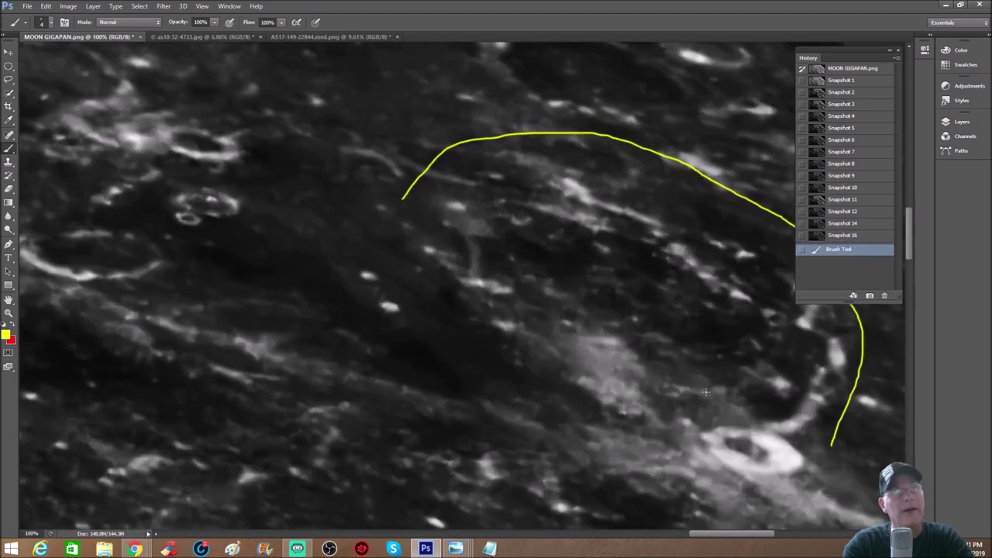
left_click_drag(679, 258, 713, 289)
mouse_move(566, 212)
left_mouse_down()
mouse_move(605, 225)
mouse_move(609, 253)
left_mouse_up()
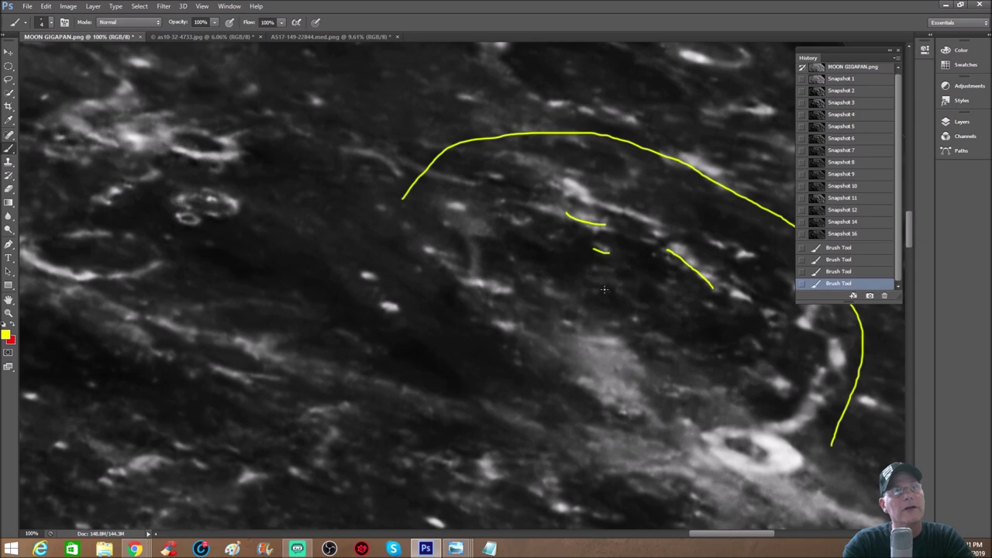
left_click_drag(549, 289, 615, 309)
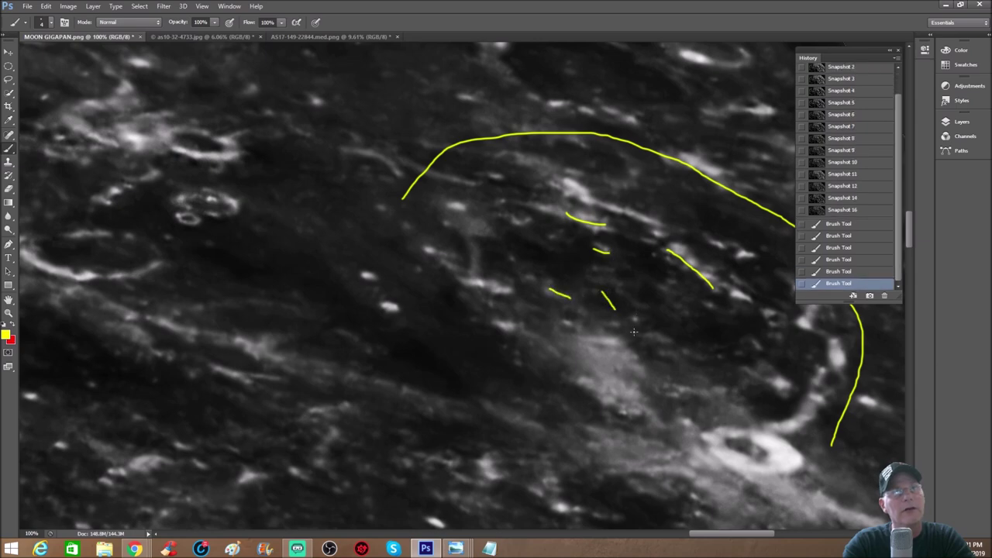
left_click_drag(655, 363, 678, 367)
Step: Clear the yellow marks by restoring Snapshot 16, and compare it with Snapshot 14
left_click(886, 202)
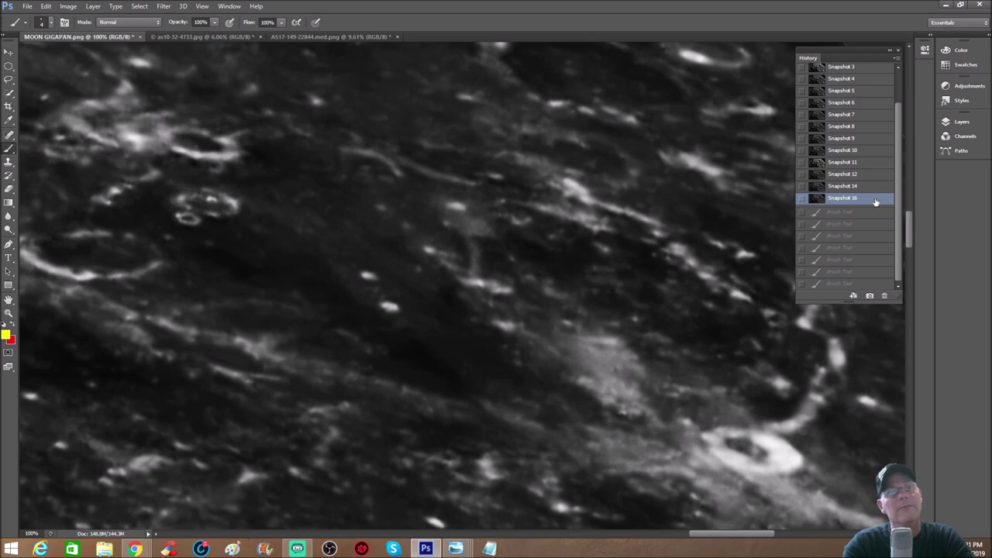
left_click(874, 187)
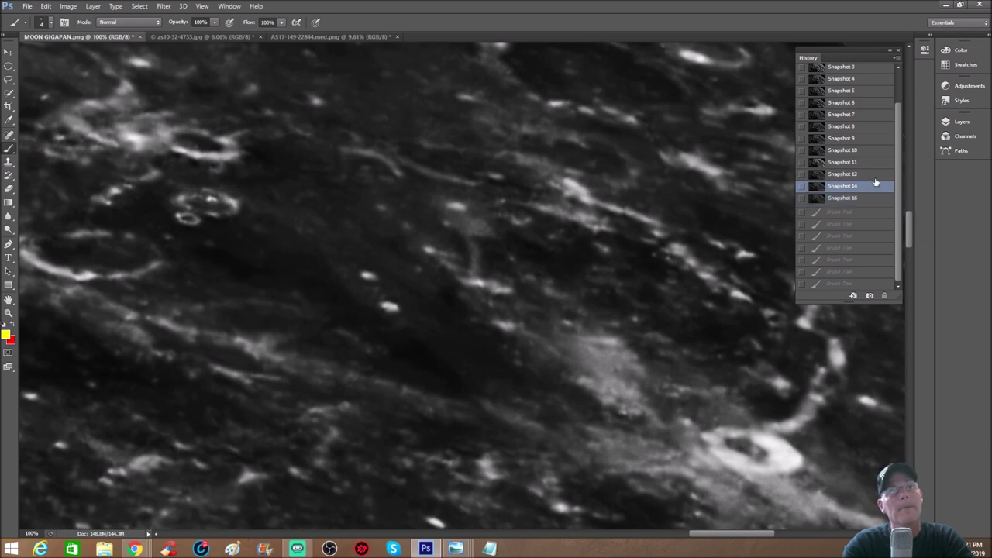
left_click(850, 199)
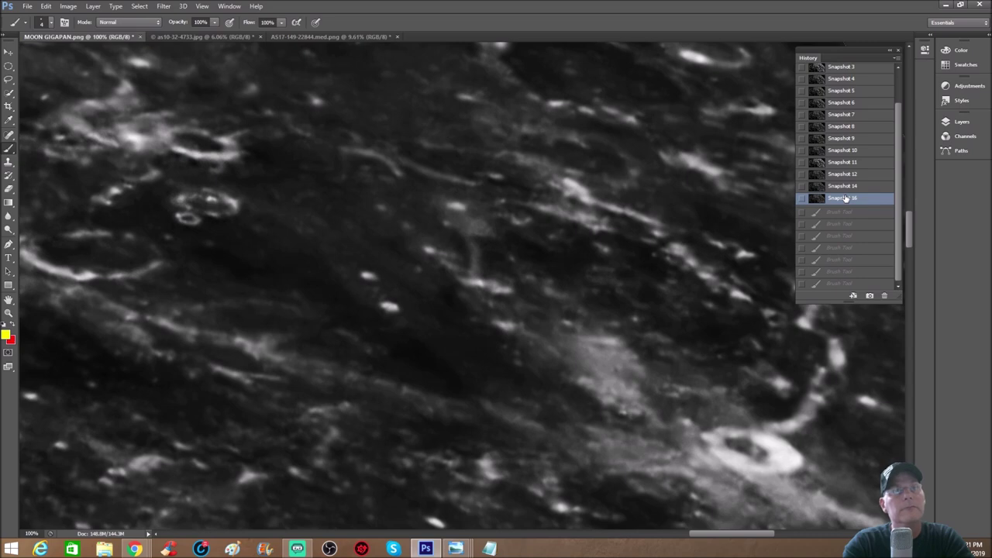
Step: Zoom out to the neighbouring cluster of small craters around the bright patch and circle it in yellow on Snapshot 16
key("ctrl+minus")
left_click_drag(709, 533, 674, 534)
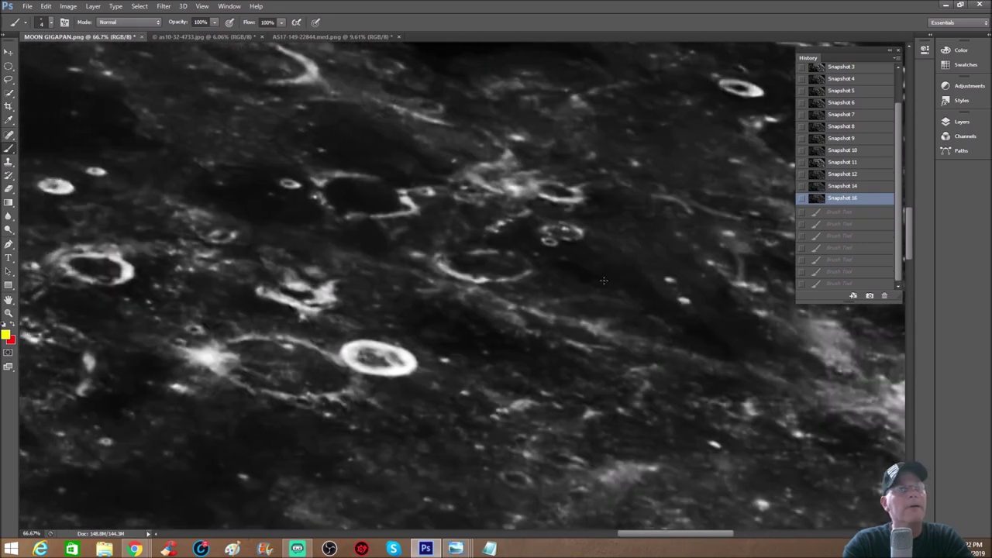
scroll(603, 280, "up", 5)
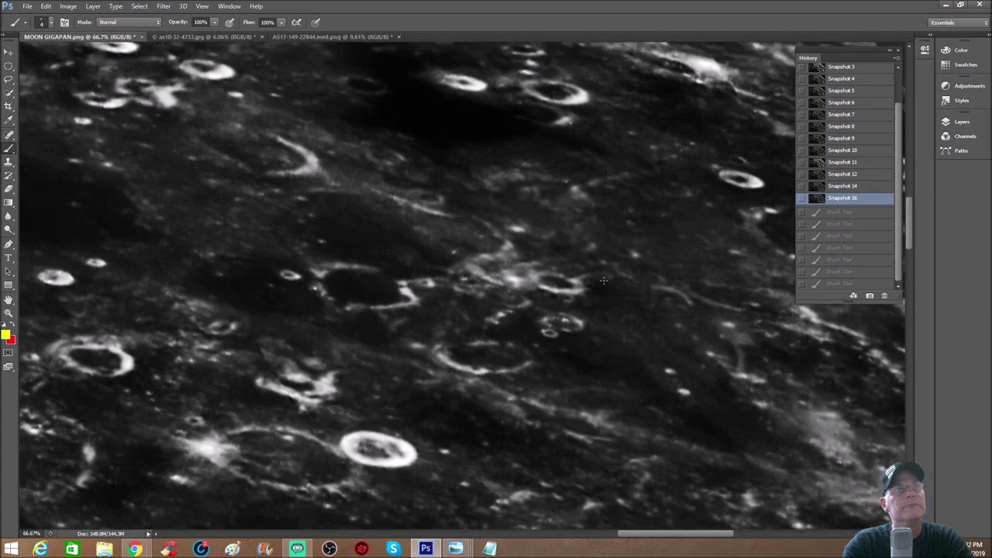
mouse_move(498, 209)
left_mouse_down()
mouse_move(396, 237)
mouse_move(361, 310)
mouse_move(396, 390)
mouse_move(540, 412)
mouse_move(609, 339)
mouse_move(600, 255)
mouse_move(545, 219)
mouse_move(500, 210)
left_mouse_up()
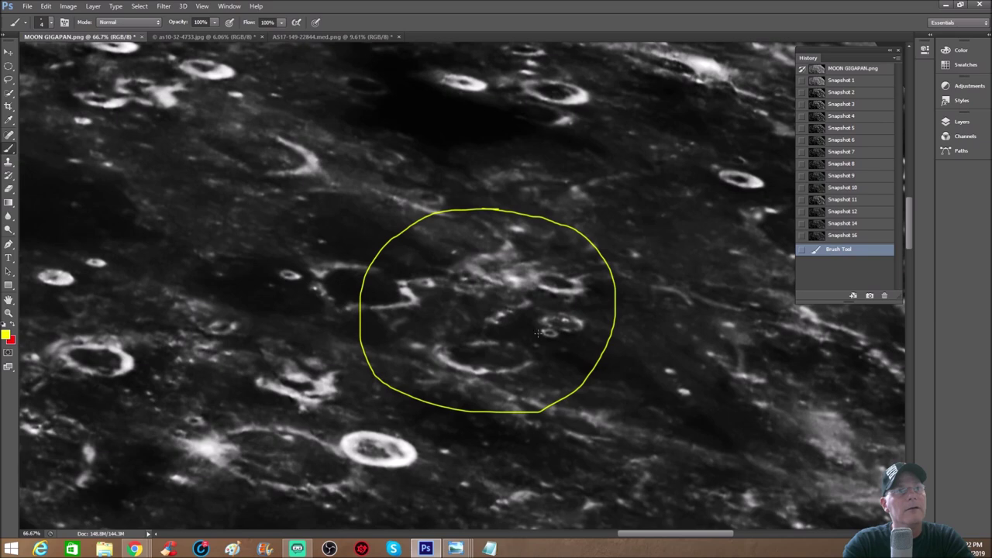
scroll(532, 333, "up", 6)
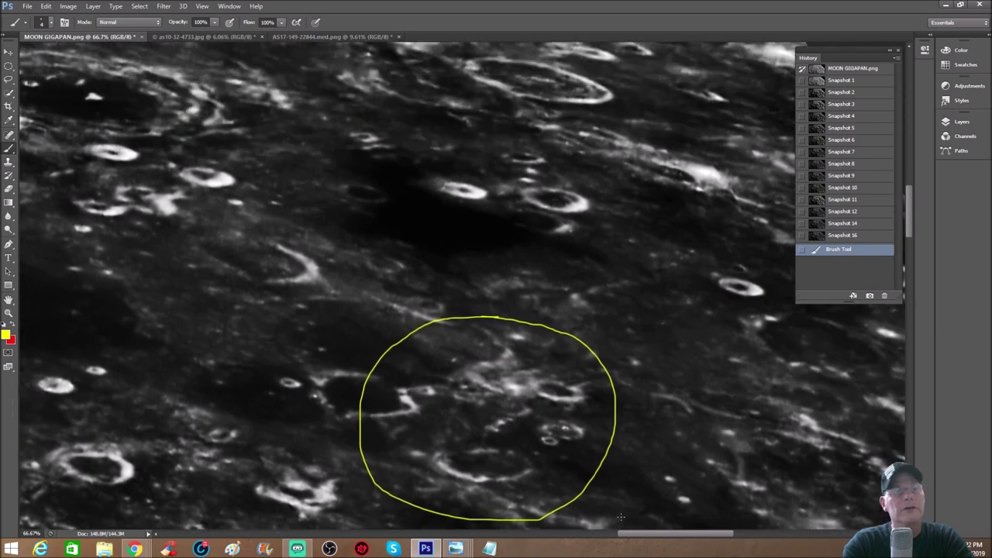
Step: Circle the elongated bright patch with the dark hollow beside it in yellow, and enlarge the area to 100%
left_click_drag(641, 533, 651, 526)
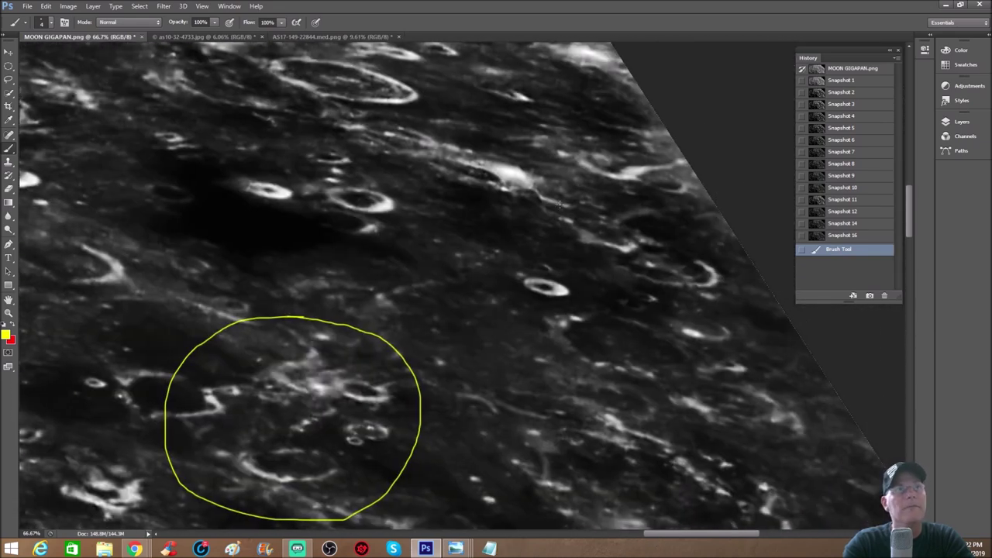
scroll(545, 208, "up", 2)
mouse_move(478, 169)
left_mouse_down()
mouse_move(433, 226)
mouse_move(473, 241)
mouse_move(537, 236)
mouse_move(553, 189)
mouse_move(487, 170)
left_mouse_up()
scroll(545, 200, "up", 1)
scroll(486, 222, "up", 2)
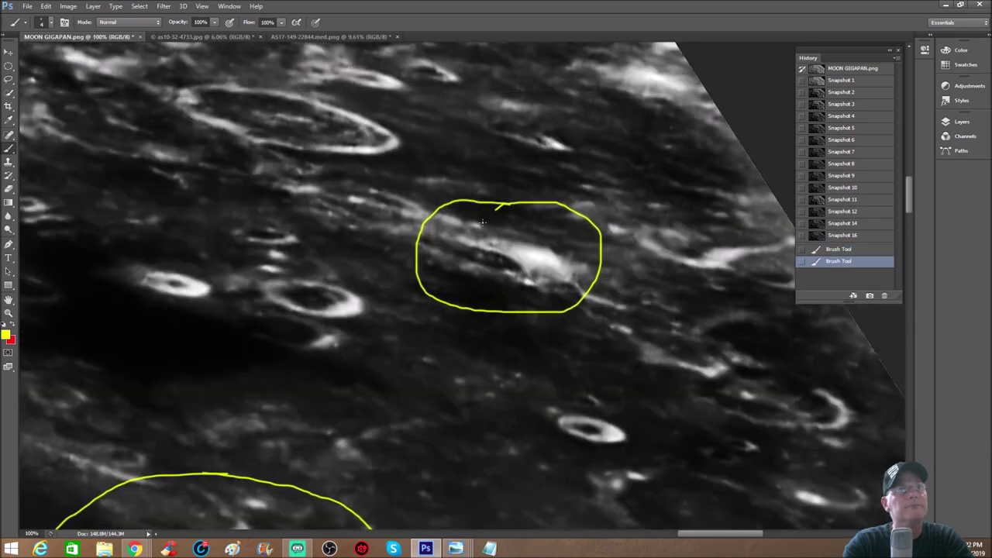
Step: Trace the outline of the bright patch and the edges of the dark hollow next to it with yellow Brush strokes
mouse_move(492, 254)
left_mouse_down()
mouse_move(522, 274)
mouse_move(564, 272)
left_mouse_up()
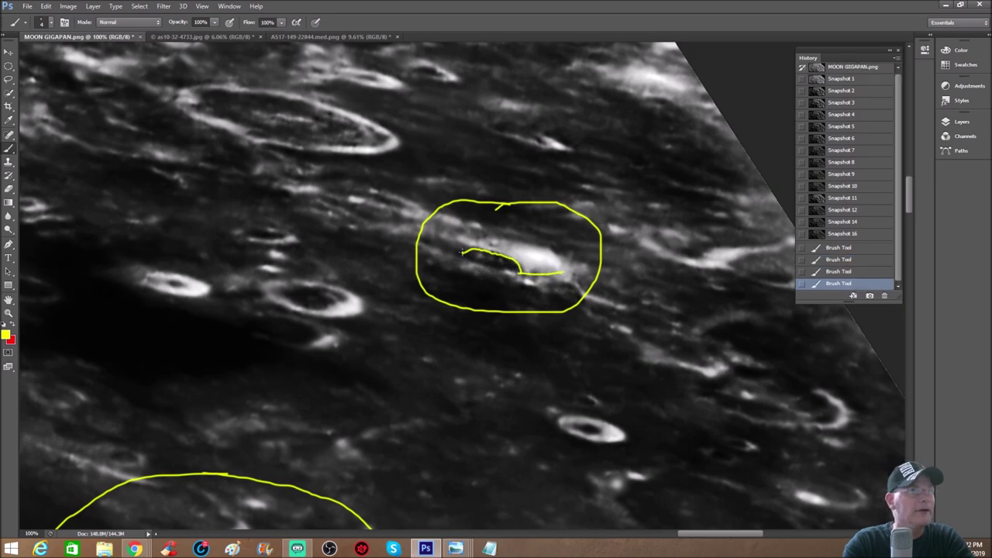
left_click_drag(524, 242, 560, 268)
left_click_drag(468, 271, 522, 276)
left_click_drag(469, 256, 517, 268)
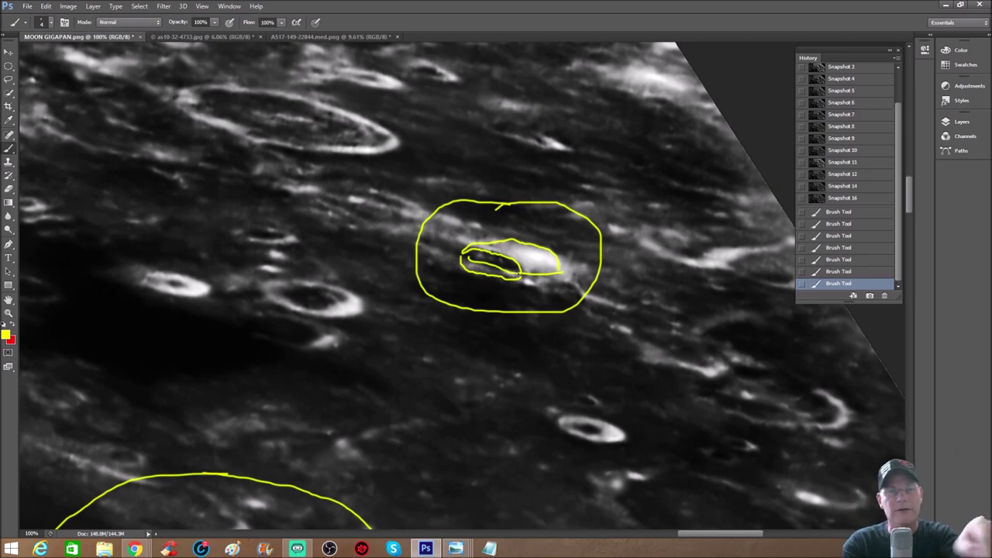
Step: Clear the marks with Snapshot 16, circle the bright patch and its hollow more tightly, and restore Snapshot 16 again
left_click(842, 198)
mouse_move(496, 219)
left_mouse_down()
mouse_move(458, 239)
mouse_move(447, 289)
mouse_move(555, 308)
mouse_move(564, 244)
mouse_move(496, 221)
left_mouse_up()
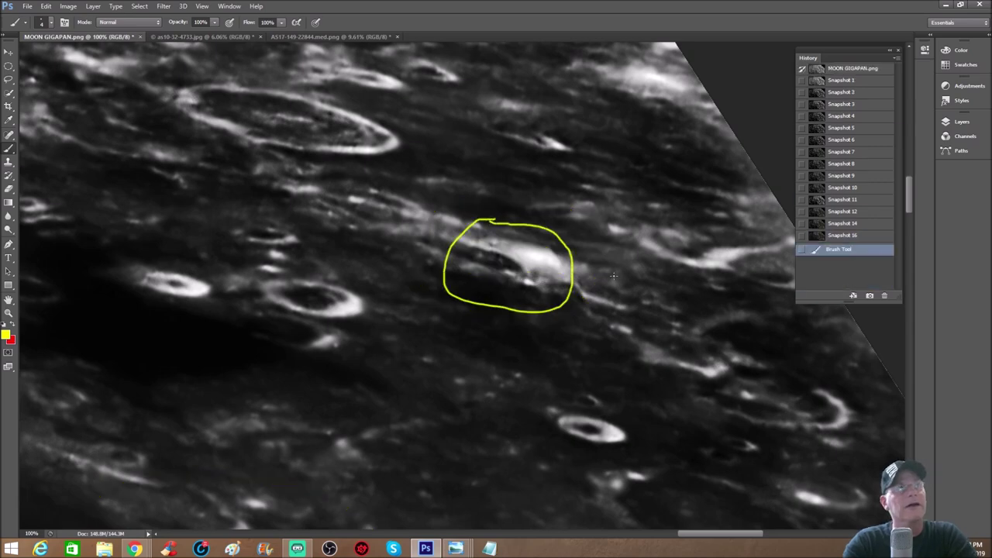
left_click(842, 235)
Step: Circle the faint bright spot beneath the small ring crater and outline the large dark crater below it in yellow
key("ctrl+minus")
mouse_move(558, 238)
left_mouse_down()
mouse_move(542, 291)
mouse_move(585, 281)
mouse_move(579, 252)
mouse_move(548, 240)
left_mouse_up()
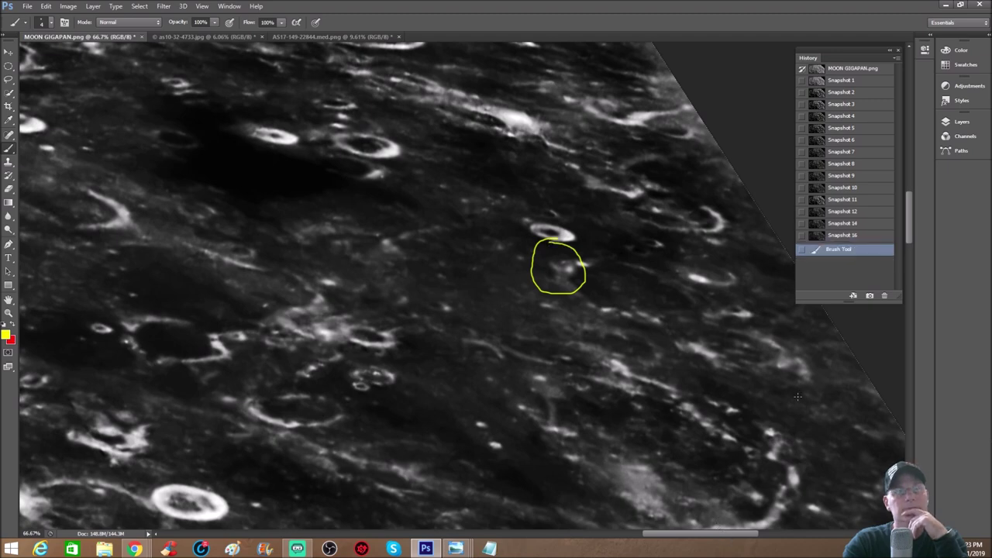
scroll(797, 397, "down", 3)
mouse_move(525, 330)
left_mouse_down()
mouse_move(552, 288)
mouse_move(775, 332)
mouse_move(778, 454)
mouse_move(677, 467)
left_mouse_up()
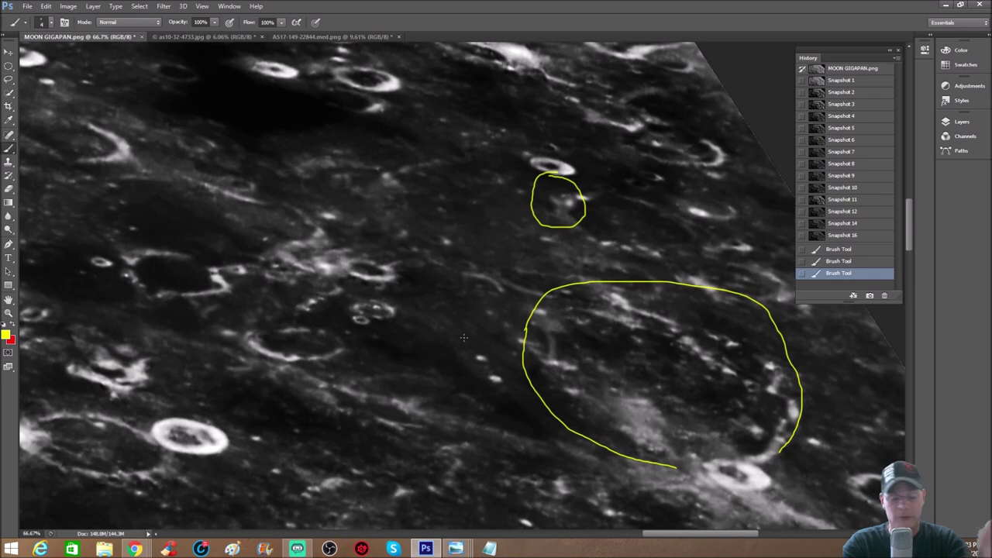
Step: Examine the lunar surface at 50% from the outlined crater past the large ringed craters to the dark plains
scroll(464, 338, "down", 1)
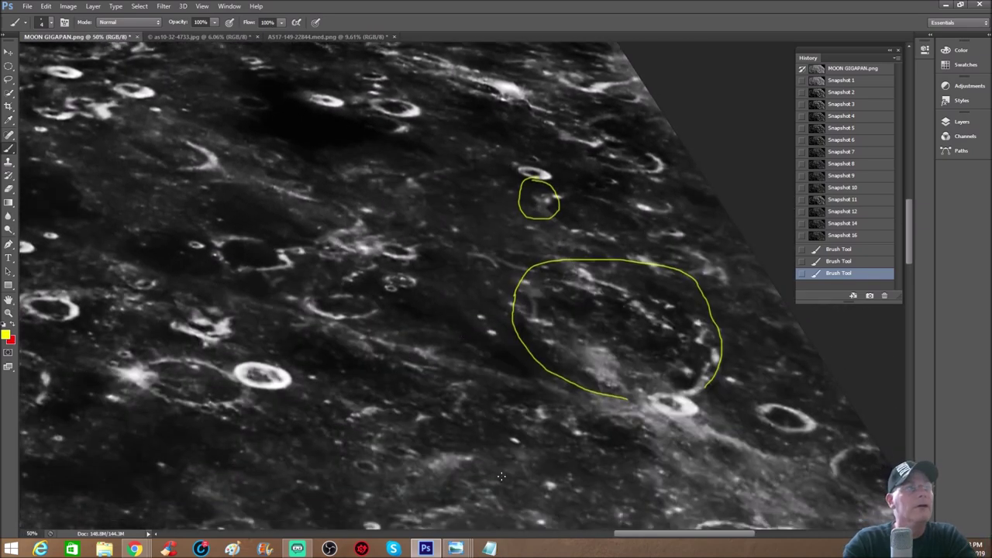
left_click_drag(575, 534, 479, 534)
scroll(328, 368, "down", 4)
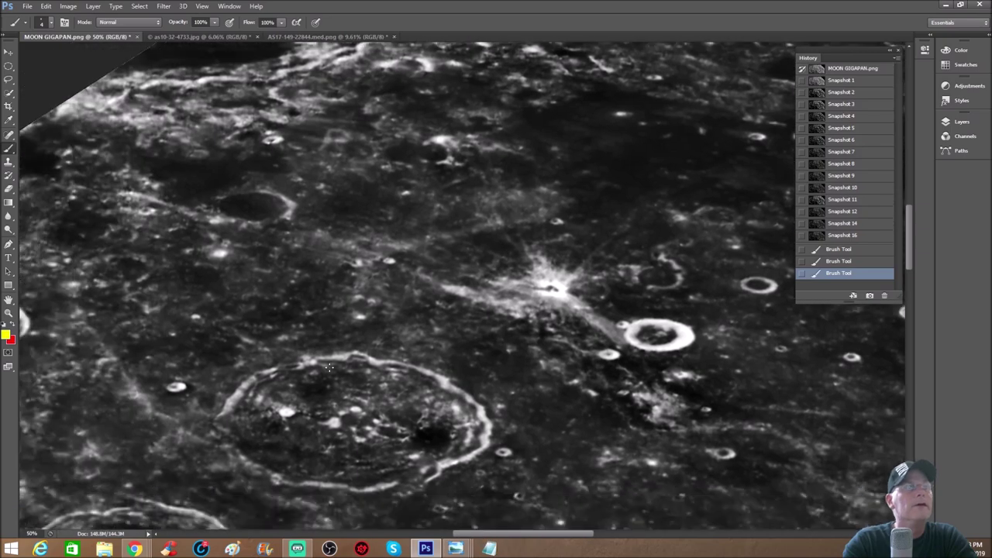
scroll(329, 367, "down", 7)
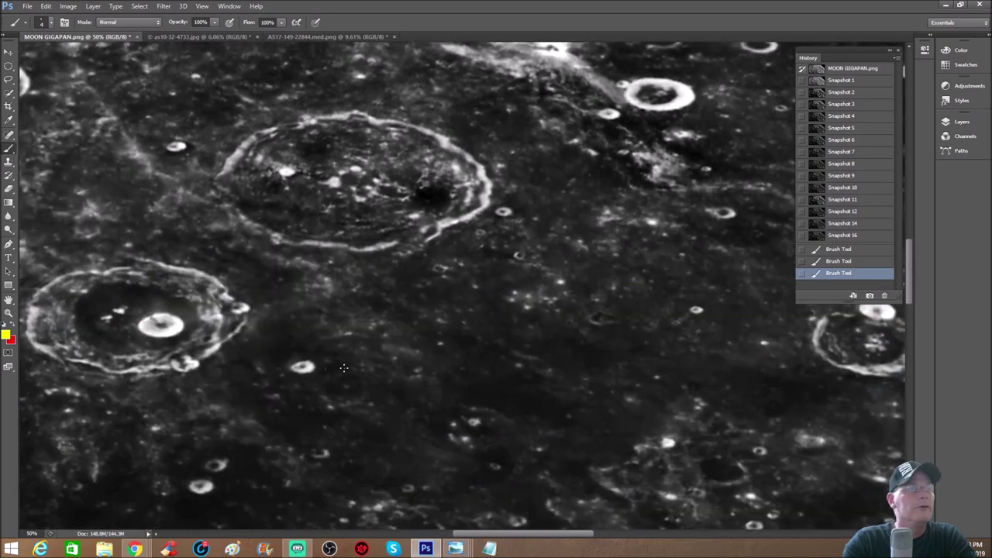
scroll(347, 369, "down", 5)
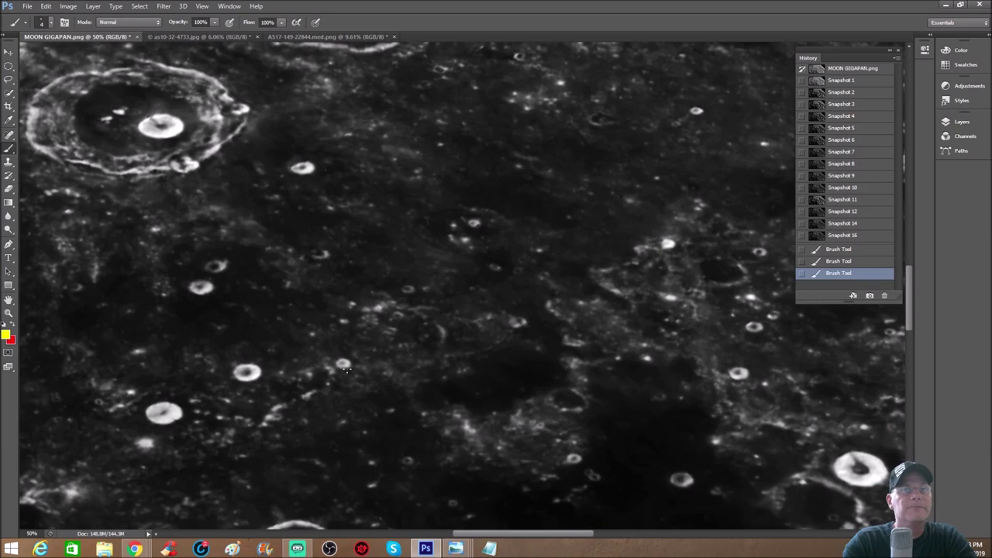
scroll(347, 369, "down", 1)
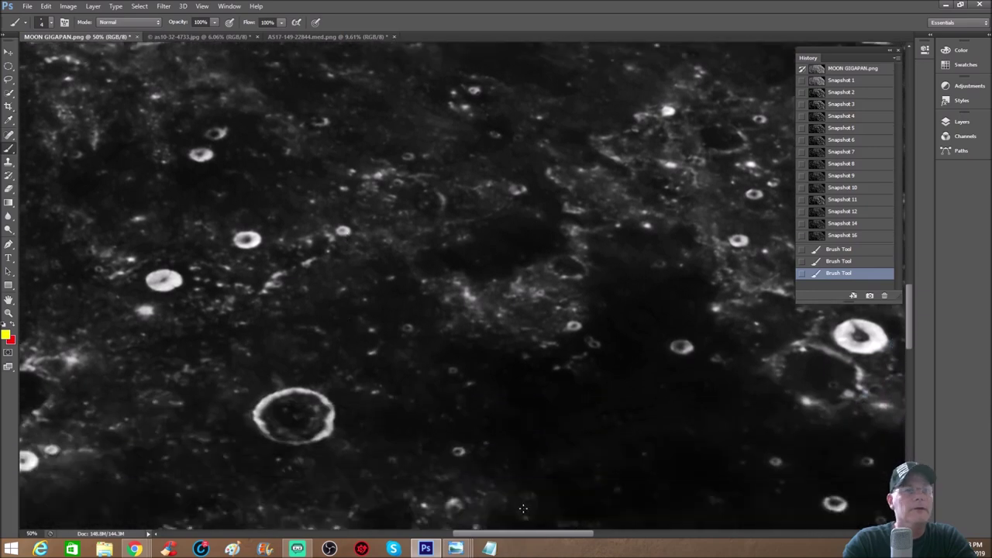
left_click_drag(548, 534, 484, 534)
scroll(264, 260, "up", 2)
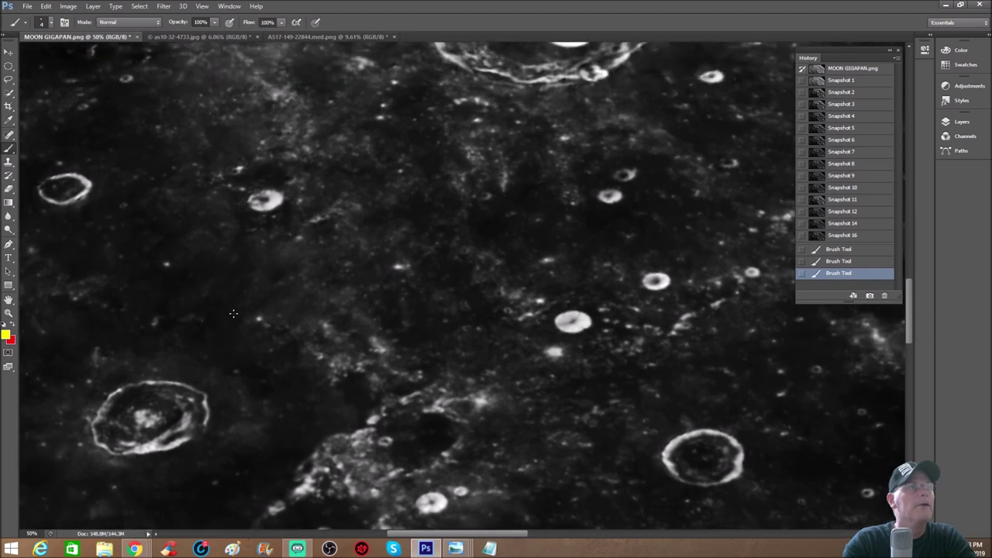
Step: Enlarge the plains to 100% and circle a small bright crater there in yellow
key("ctrl+plus")
key("ctrl+plus")
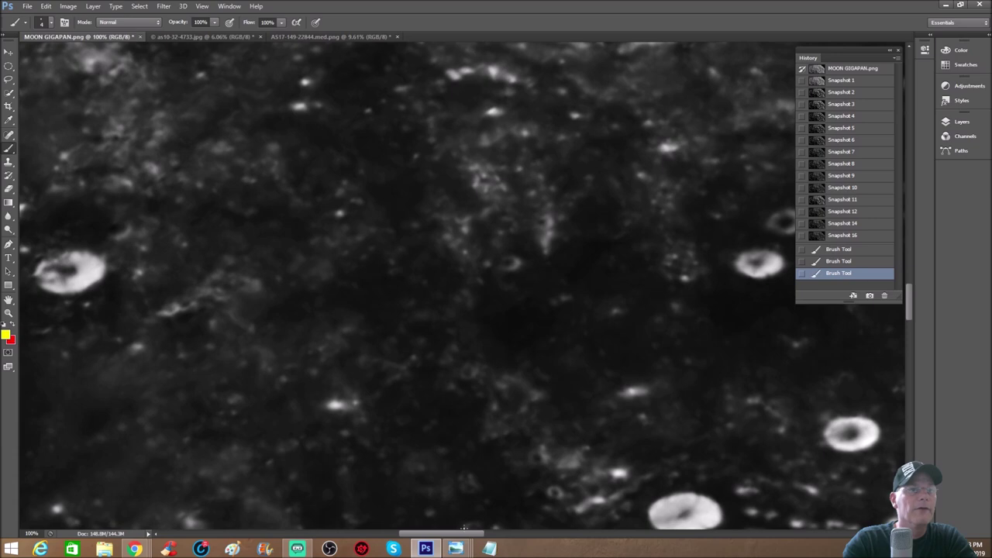
left_click_drag(464, 534, 428, 533)
mouse_move(427, 227)
left_mouse_down()
mouse_move(367, 232)
mouse_move(348, 299)
mouse_move(430, 349)
mouse_move(484, 301)
mouse_move(480, 236)
mouse_move(403, 215)
left_mouse_up()
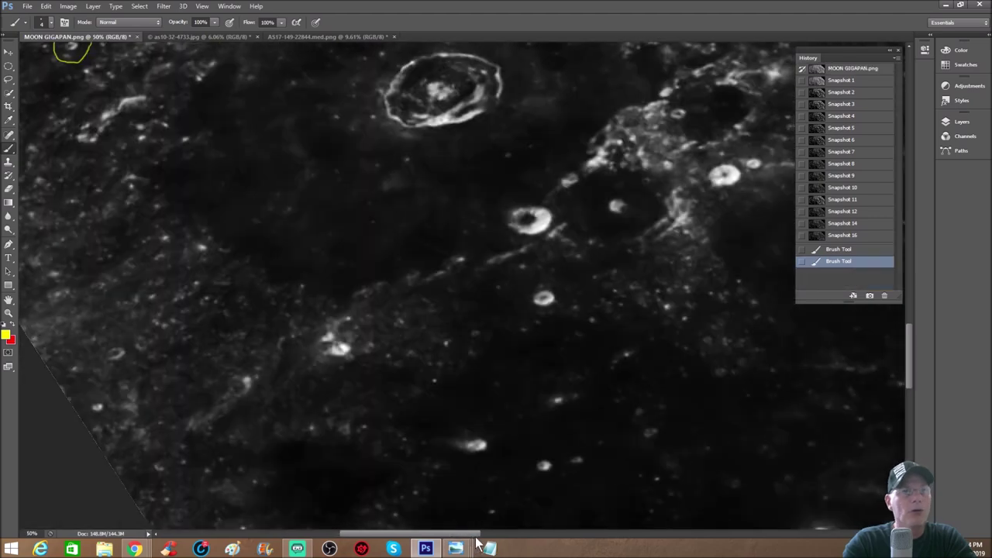
Step: Examine the dark plains and crater clusters across to the basin near the image's opposite slanted edge
scroll(592, 309, "right", 4)
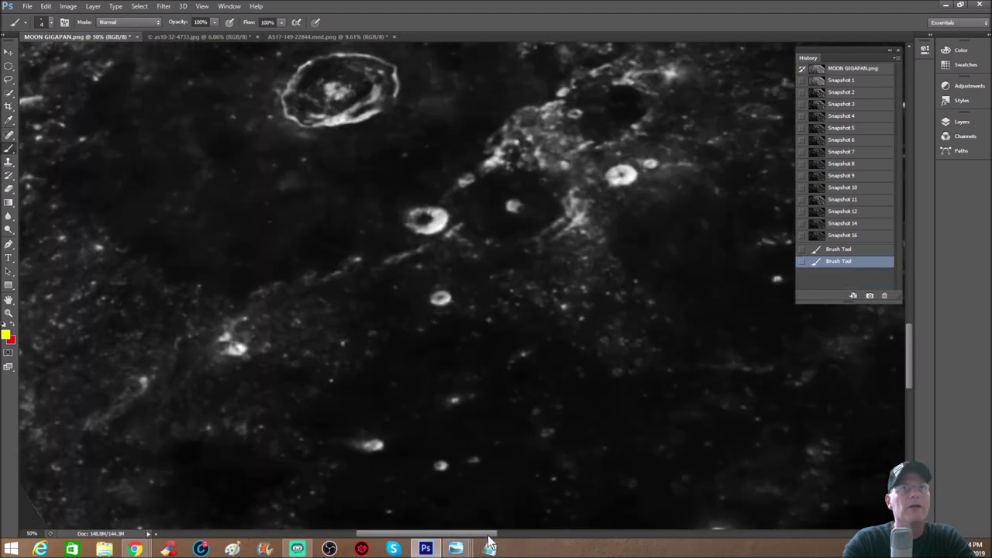
scroll(607, 283, "up", 2)
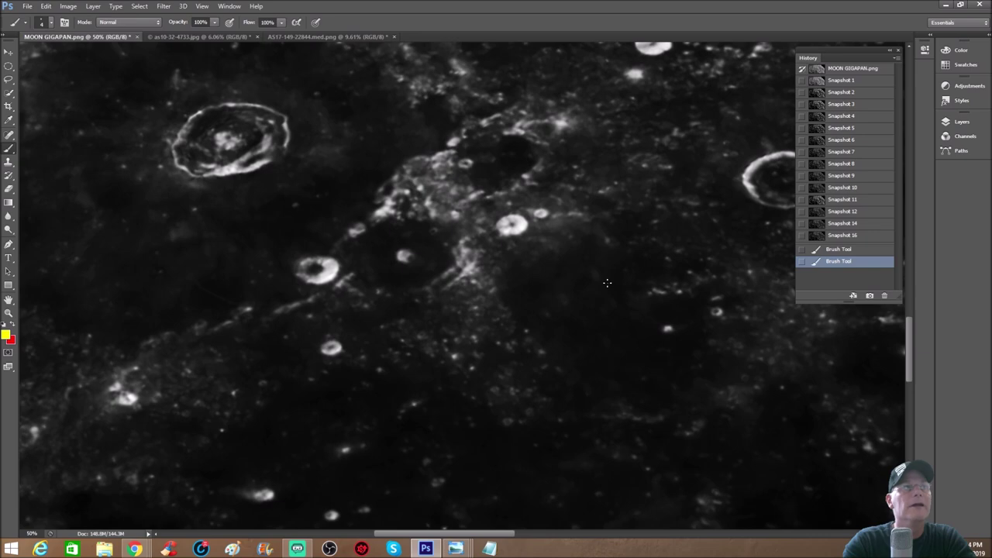
scroll(606, 282, "up", 4)
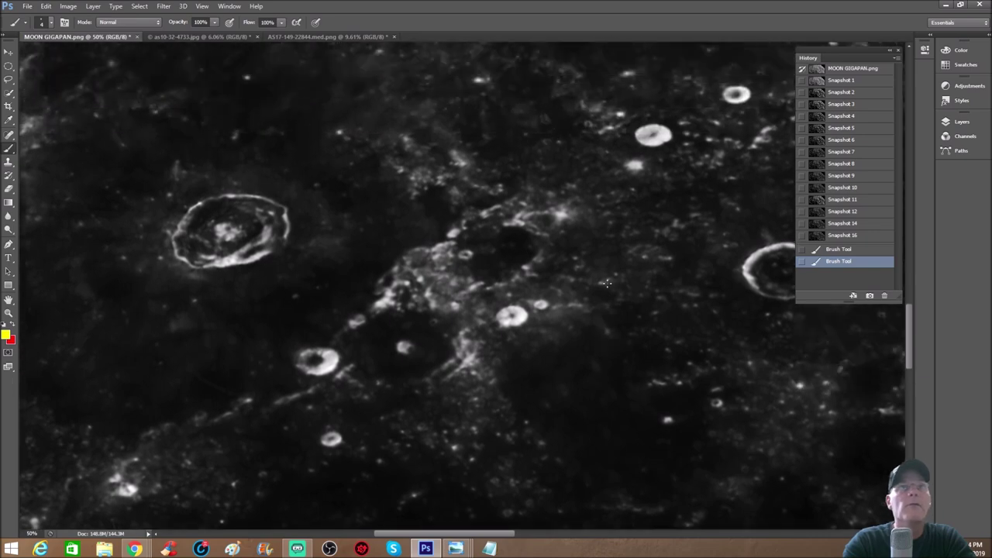
left_click_drag(511, 534, 619, 534)
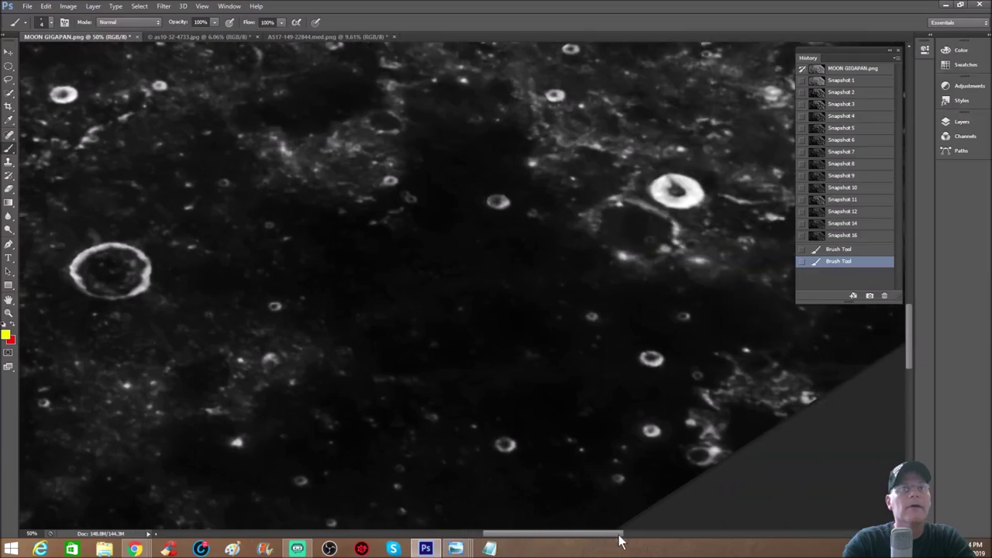
scroll(714, 268, "up", 2)
scroll(714, 268, "up", 2)
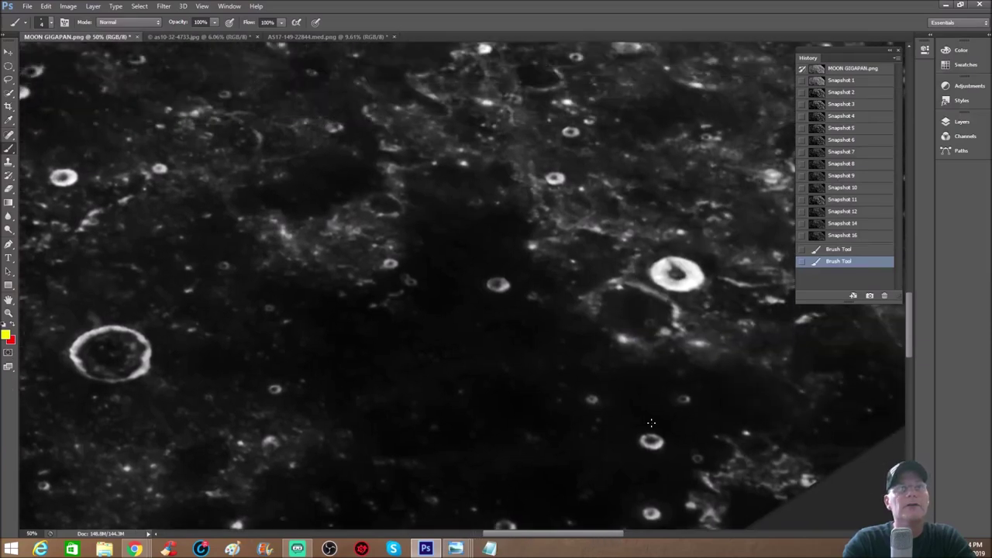
left_click_drag(600, 533, 638, 535)
scroll(708, 266, "up", 4)
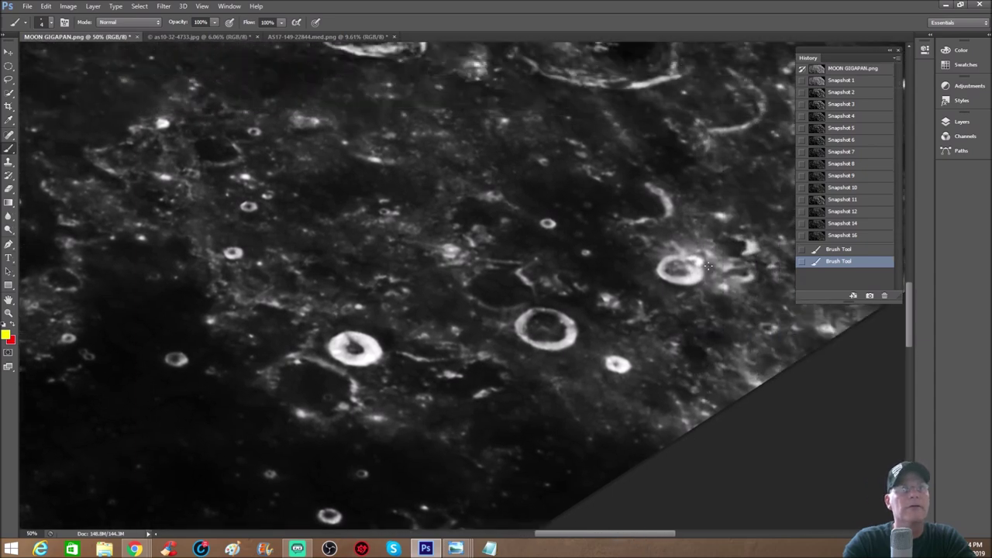
Step: Outline the broad basin around the bright ring craters in yellow and add short Brush marks inside it
mouse_move(482, 147)
left_mouse_down()
mouse_move(407, 140)
mouse_move(254, 149)
mouse_move(147, 262)
mouse_move(257, 414)
mouse_move(358, 446)
mouse_move(602, 419)
mouse_move(645, 237)
mouse_move(506, 152)
mouse_move(540, 160)
left_mouse_up()
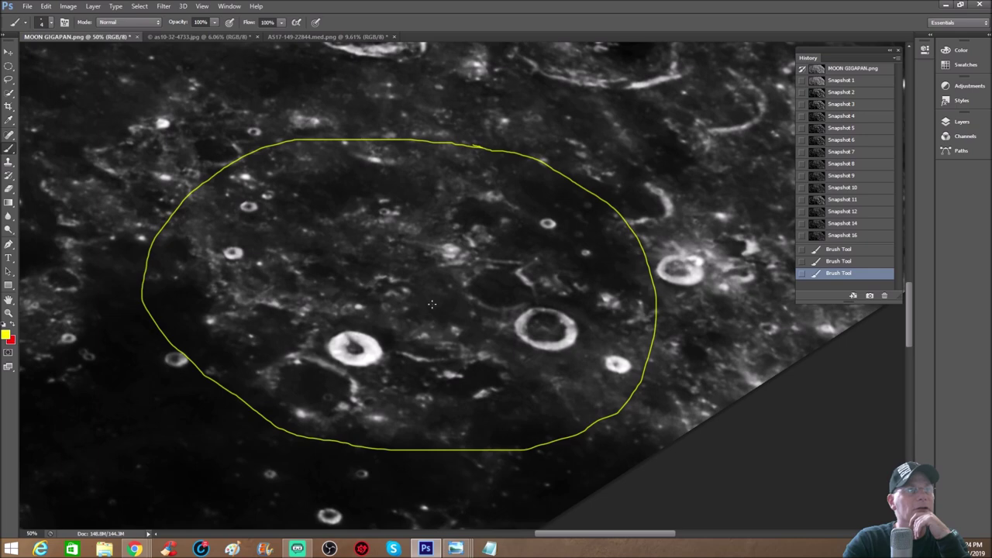
left_click_drag(439, 286, 427, 299)
mouse_move(360, 264)
left_mouse_down()
mouse_move(338, 286)
mouse_move(351, 283)
left_mouse_up()
mouse_move(305, 258)
left_mouse_down()
mouse_move(288, 286)
mouse_move(355, 316)
left_mouse_up()
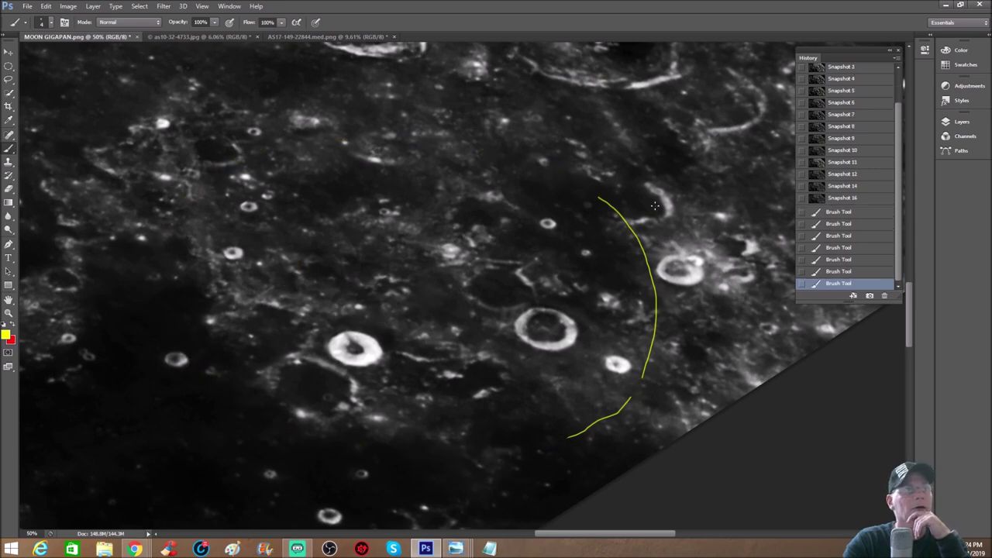
Step: Undo the yellow marks on the broad basin and redraw one larger outline around it
key("ctrl+alt+z")
key("ctrl+alt+z")
key("ctrl+alt+z")
key("ctrl+alt+z")
key("ctrl+alt+z")
key("ctrl+alt+z")
key("ctrl+alt+z")
mouse_move(364, 118)
left_mouse_down()
mouse_move(231, 153)
mouse_move(166, 266)
mouse_move(163, 381)
mouse_move(261, 450)
mouse_move(496, 465)
mouse_move(643, 394)
left_mouse_up()
mouse_move(652, 321)
left_mouse_down()
mouse_move(601, 206)
mouse_move(539, 148)
mouse_move(330, 113)
left_mouse_up()
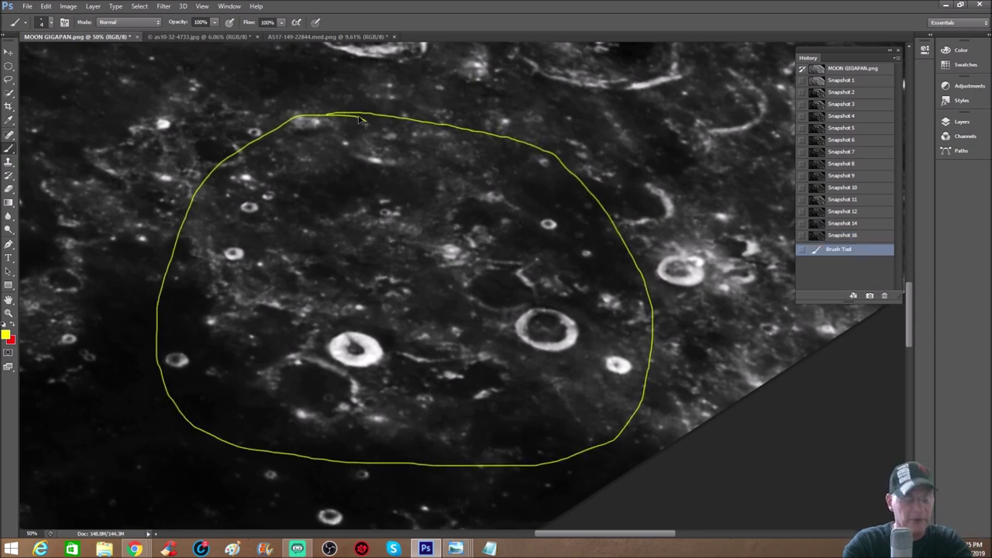
Step: Enlarge the outlined basin to 100% and draw two yellow arrows at the faint small rings above the thick bright ring crater
key("ctrl+plus")
key("ctrl+plus")
key("ctrl+plus")
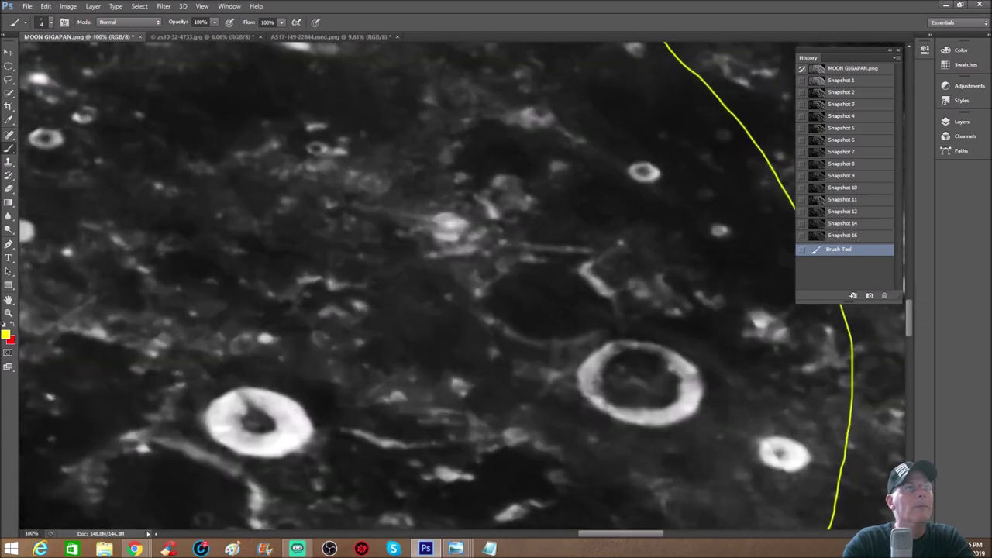
left_click_drag(585, 534, 555, 530)
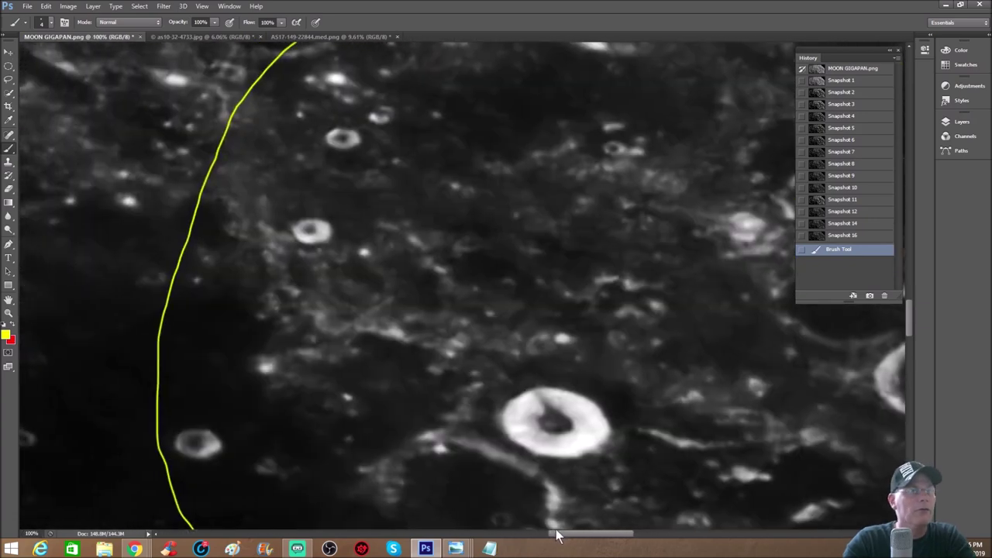
mouse_move(553, 293)
left_mouse_down()
mouse_move(549, 312)
mouse_move(557, 307)
left_mouse_up()
mouse_move(489, 294)
left_mouse_down()
mouse_move(482, 314)
mouse_move(493, 312)
left_mouse_up()
Step: Circle the two small bright craters just inside the basin outline and add an arrow at the tiny ring across from them
mouse_move(325, 196)
left_mouse_down()
mouse_move(312, 256)
mouse_move(327, 192)
left_mouse_up()
mouse_move(343, 113)
left_mouse_down()
mouse_move(326, 158)
mouse_move(376, 158)
mouse_move(379, 126)
mouse_move(347, 114)
left_mouse_up()
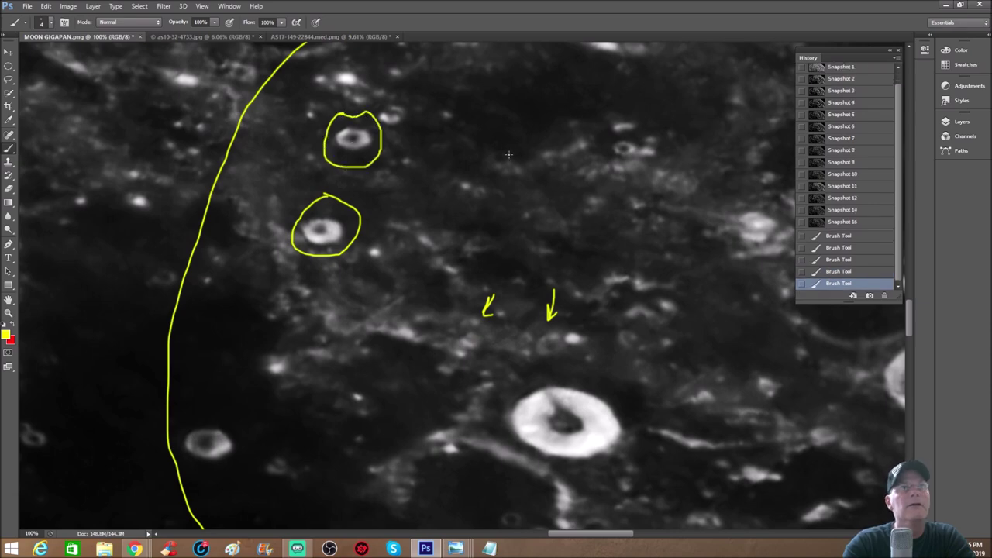
left_click_drag(650, 122, 645, 111)
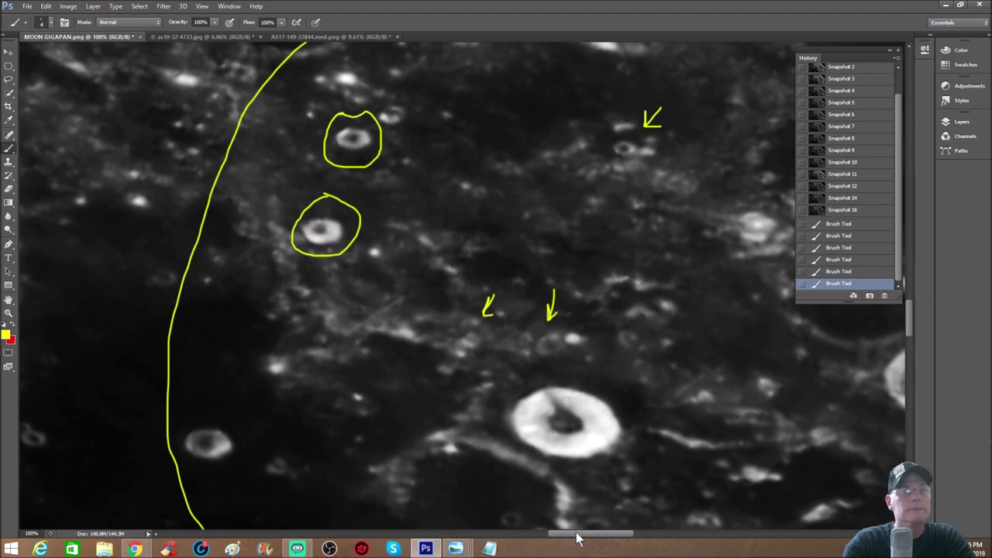
Step: Mark the bright patch near the dark crater, and clear all marks while comparing Snapshot 14 with Snapshot 16
left_click_drag(580, 534, 609, 533)
mouse_move(463, 188)
left_mouse_down()
mouse_move(395, 255)
mouse_move(473, 285)
mouse_move(505, 210)
mouse_move(461, 189)
left_mouse_up()
left_click(843, 189)
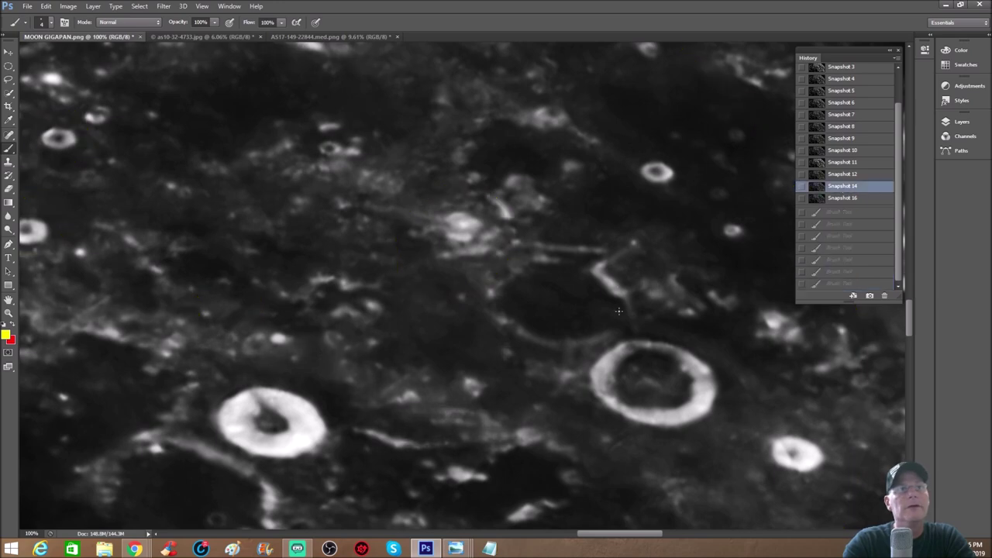
left_click(867, 200)
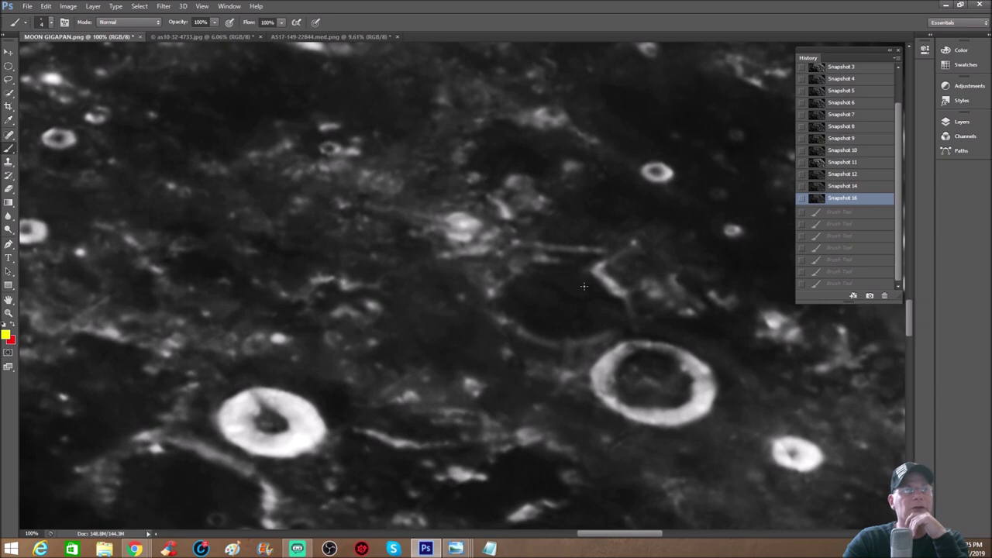
Step: Circle the dark crater with its adjoining bright ring, and trace the angular bright edge and the narrow channel between them
mouse_move(588, 205)
left_mouse_down()
mouse_move(498, 229)
mouse_move(437, 334)
mouse_move(531, 432)
mouse_move(618, 458)
mouse_move(739, 442)
mouse_move(736, 333)
mouse_move(688, 230)
mouse_move(635, 202)
mouse_move(595, 198)
mouse_move(574, 206)
left_mouse_up()
mouse_move(629, 244)
left_mouse_down()
mouse_move(592, 268)
mouse_move(623, 299)
mouse_move(630, 335)
left_mouse_up()
left_click_drag(634, 297, 639, 332)
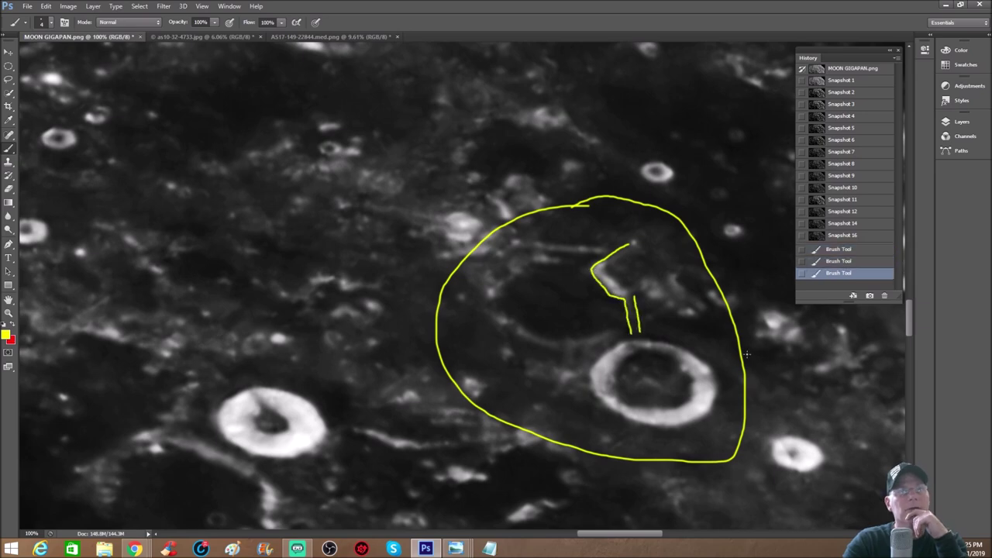
left_click_drag(627, 294, 639, 293)
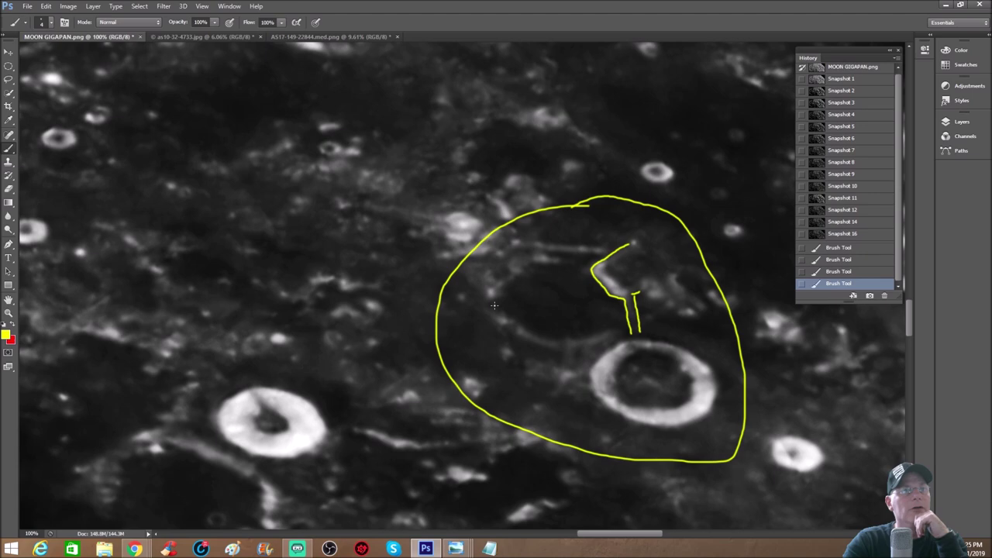
Step: Trace the dark crater's lower rim with its small gate-like opening and its angular upper rim in yellow
mouse_move(535, 338)
left_mouse_down()
mouse_move(563, 344)
mouse_move(601, 332)
mouse_move(563, 346)
mouse_move(574, 341)
left_mouse_up()
left_click(577, 341)
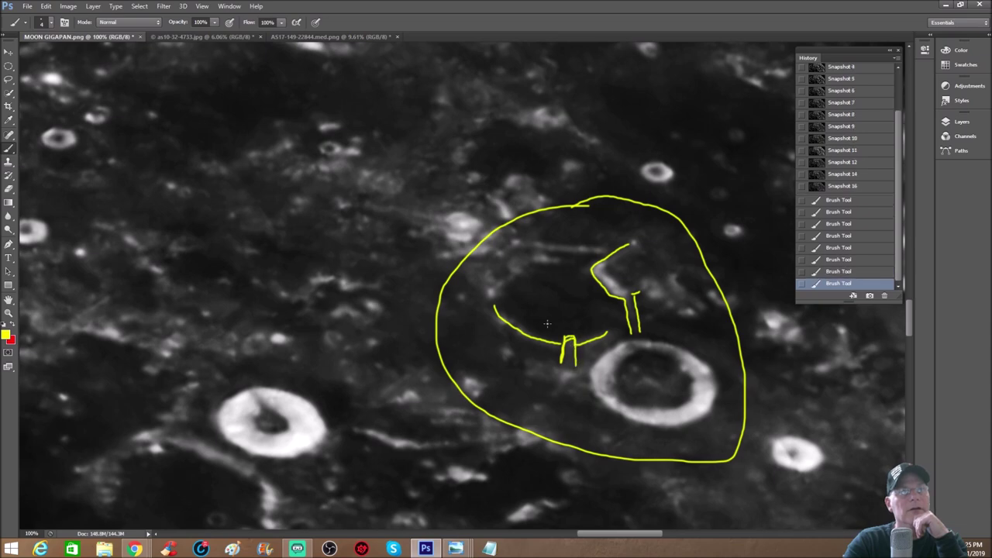
mouse_move(499, 293)
left_mouse_down()
mouse_move(527, 263)
mouse_move(574, 261)
left_mouse_up()
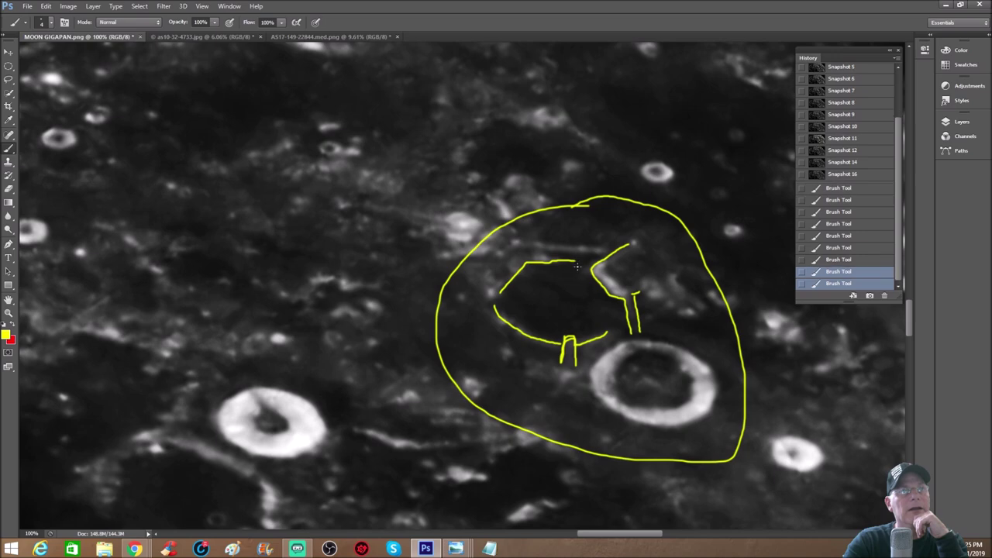
left_click(623, 330)
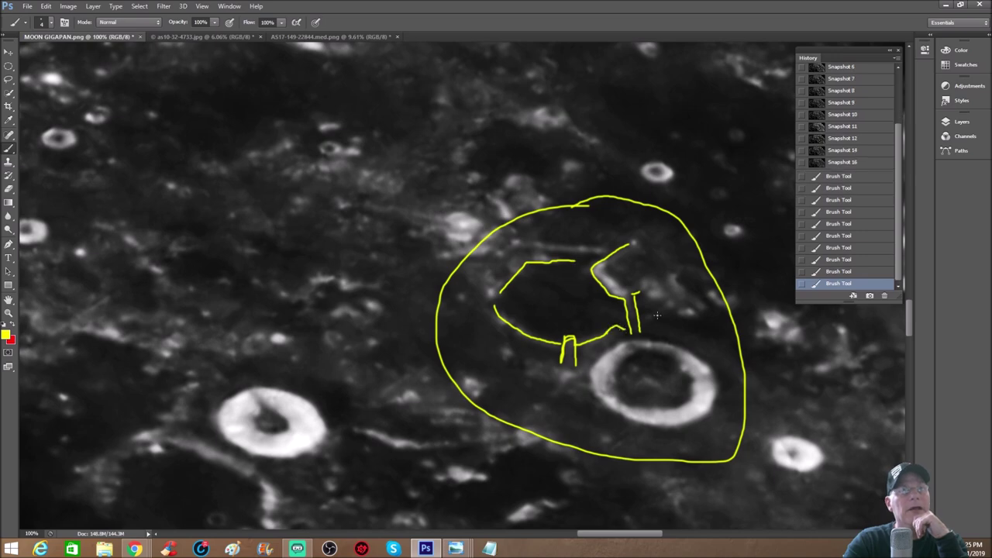
Step: Add arrows at the angular edge and gate-like opening, clear the marks with Snapshot 16, then circle and clear the nearby bright patch
mouse_move(631, 268)
left_mouse_down()
mouse_move(632, 247)
mouse_move(634, 272)
left_mouse_up()
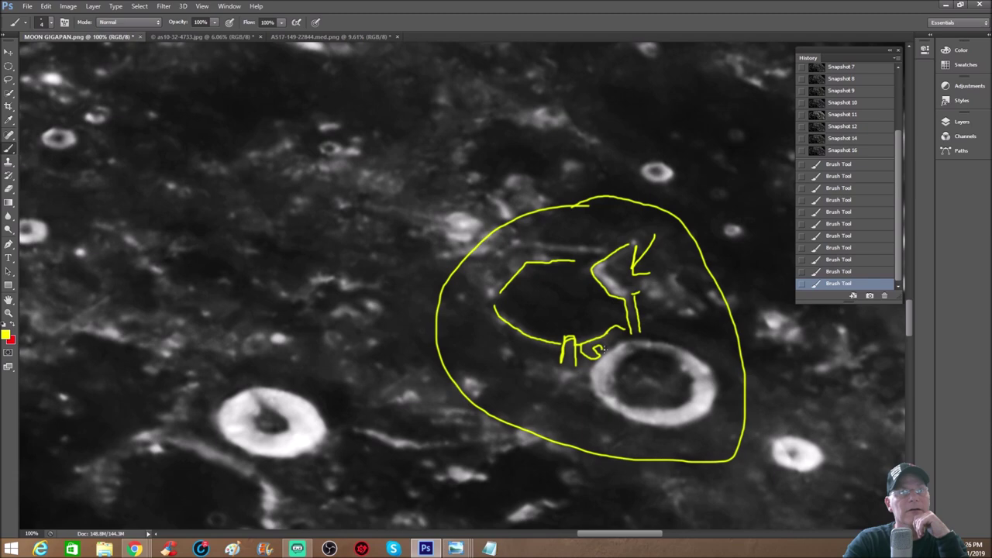
left_click_drag(617, 341, 624, 333)
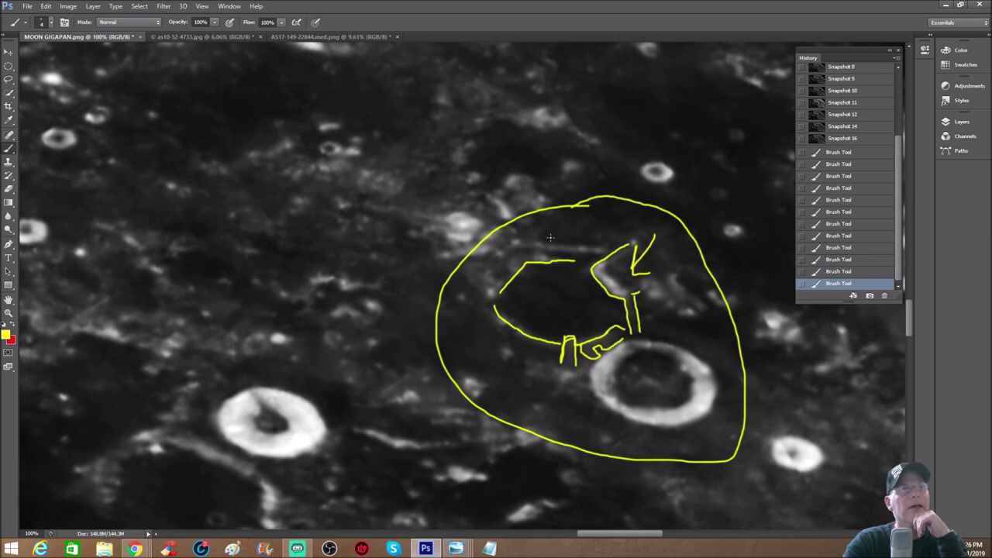
left_click(842, 138)
mouse_move(463, 185)
left_mouse_down()
mouse_move(429, 204)
mouse_move(434, 255)
mouse_move(535, 260)
mouse_move(544, 193)
mouse_move(484, 176)
mouse_move(463, 187)
left_mouse_up()
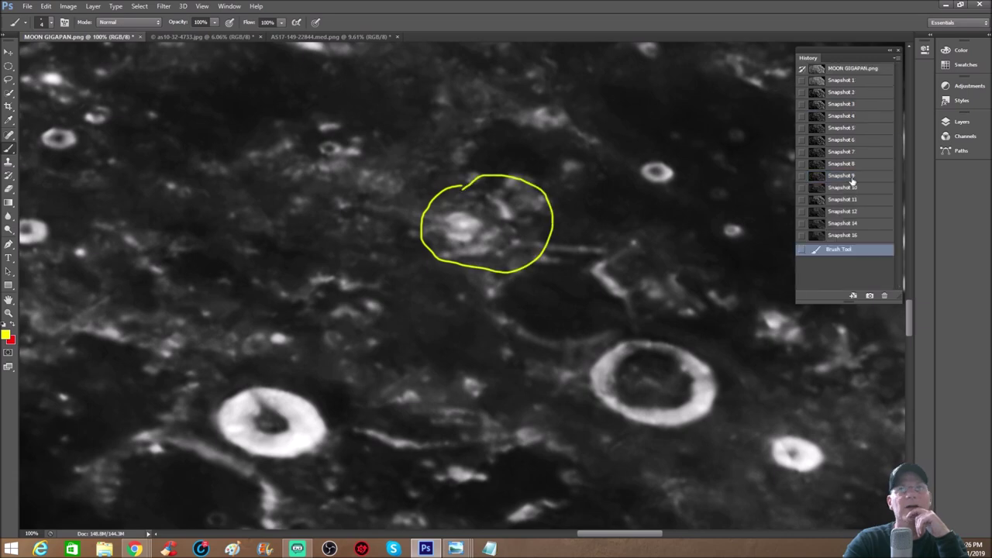
left_click(870, 236)
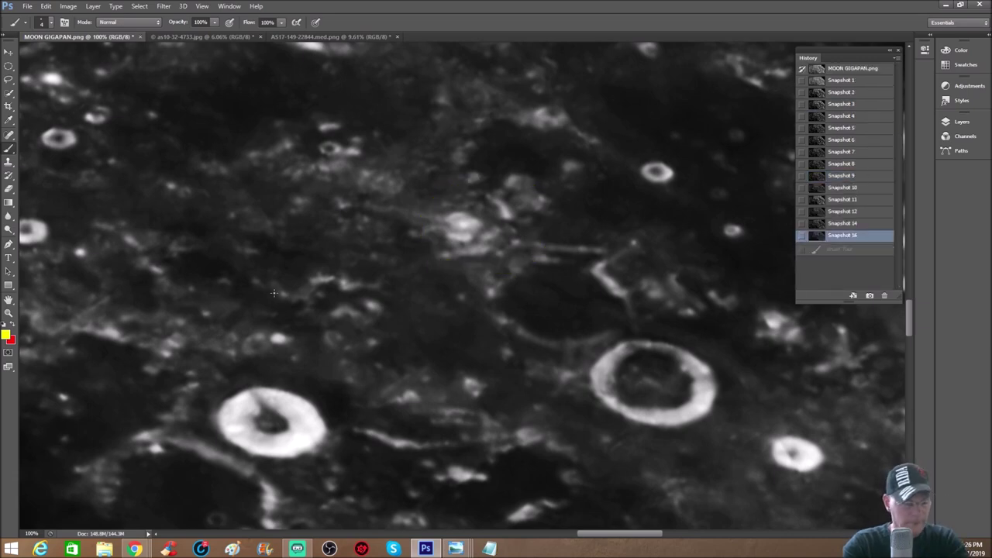
Step: Zoom out to about 78% and examine the large ringed craters beyond the basin in Snapshot 14
left_click(8, 312)
left_click_drag(316, 325, 304, 336)
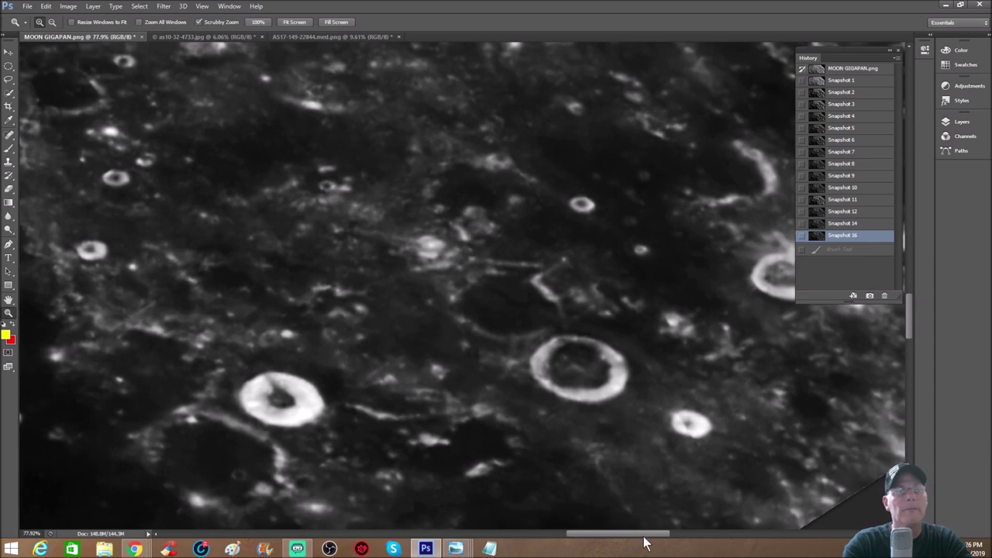
left_click_drag(644, 540, 648, 540)
key("ctrl+alt+z")
scroll(590, 233, "up", 3)
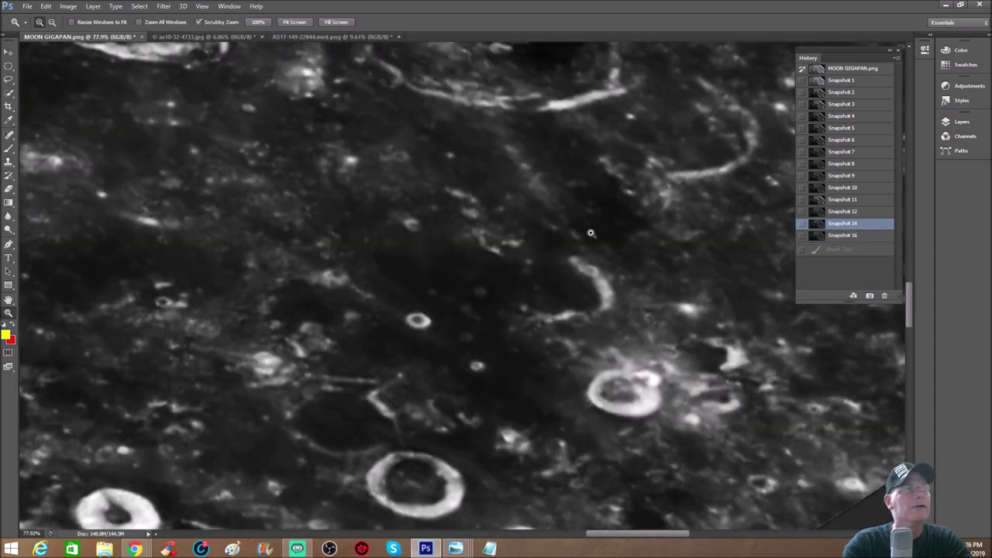
scroll(447, 251, "up", 8)
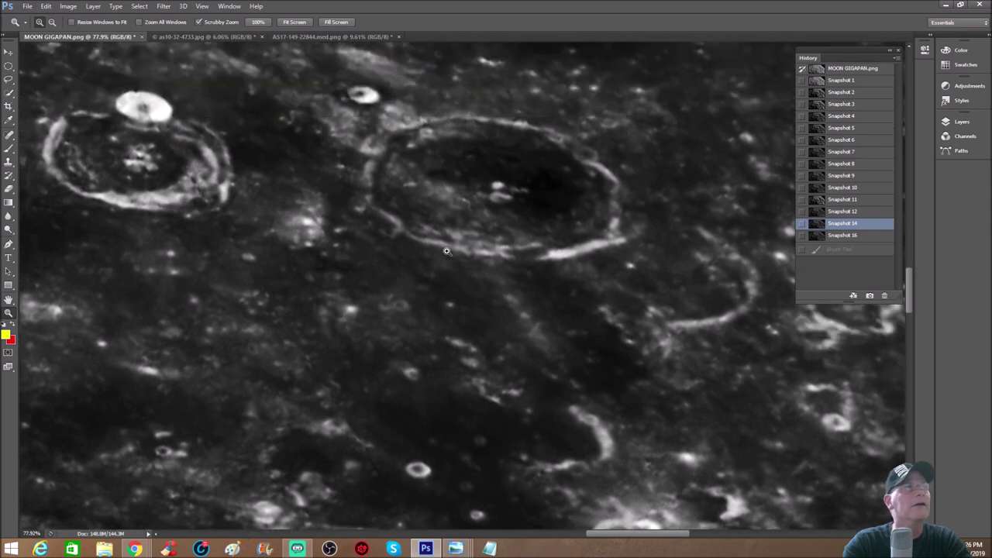
scroll(447, 251, "up", 2)
left_click_drag(618, 534, 575, 529)
scroll(535, 223, "up", 4)
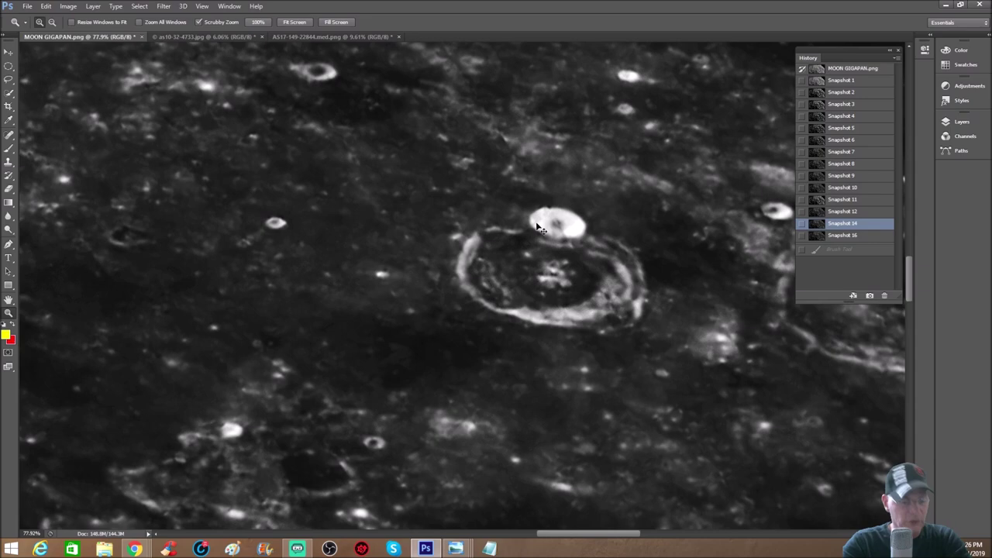
Step: Restore Snapshot 16 at 100% zoom, outline the bright oval crater on the ringed crater's upper rim, and underline its lower edge
key("ctrl+plus")
left_click(9, 147)
mouse_move(490, 219)
left_mouse_down()
mouse_move(557, 213)
mouse_move(575, 228)
mouse_move(648, 229)
mouse_move(670, 240)
mouse_move(677, 292)
mouse_move(654, 309)
mouse_move(519, 314)
mouse_move(480, 232)
left_mouse_up()
left_click(835, 236)
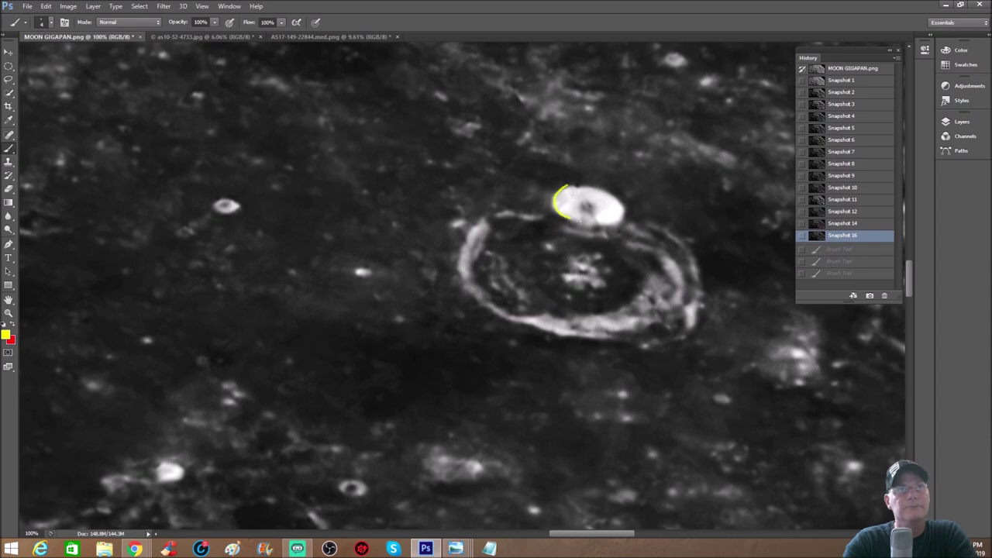
mouse_move(612, 224)
left_mouse_down()
mouse_move(614, 191)
mouse_move(566, 185)
left_mouse_up()
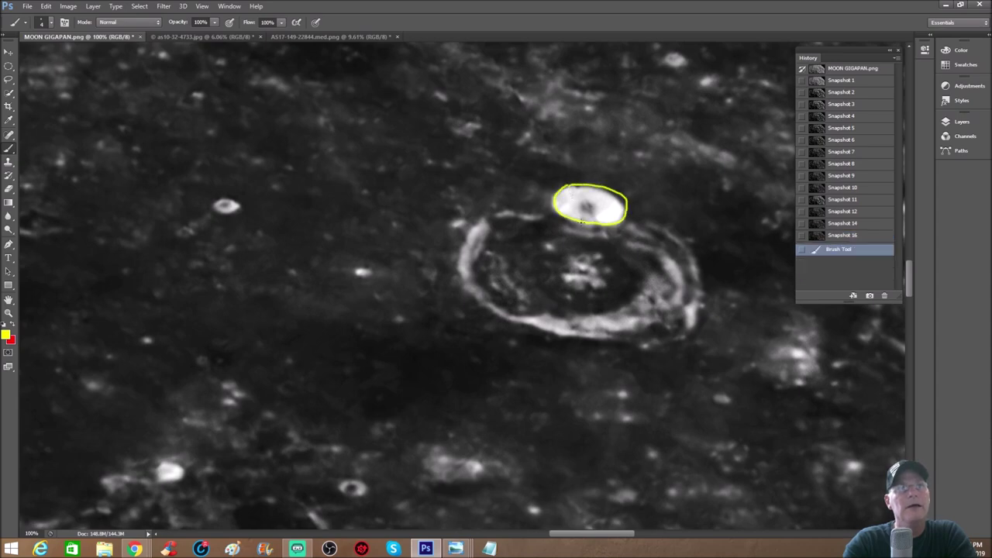
left_click_drag(570, 222, 598, 231)
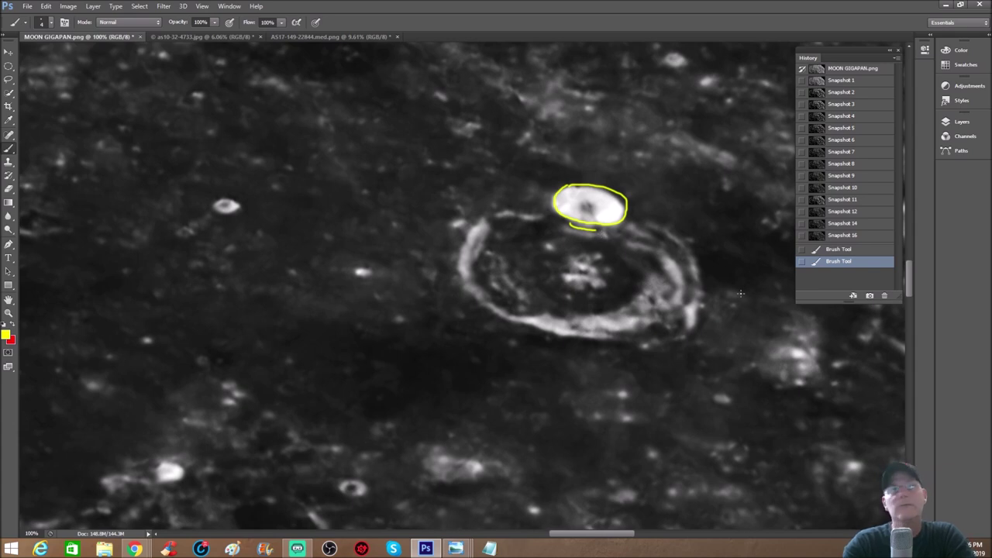
Step: Trace the rim of the small dark crater southwest of the ringed crater with separate yellow strokes along each side
scroll(631, 272, "down", 5)
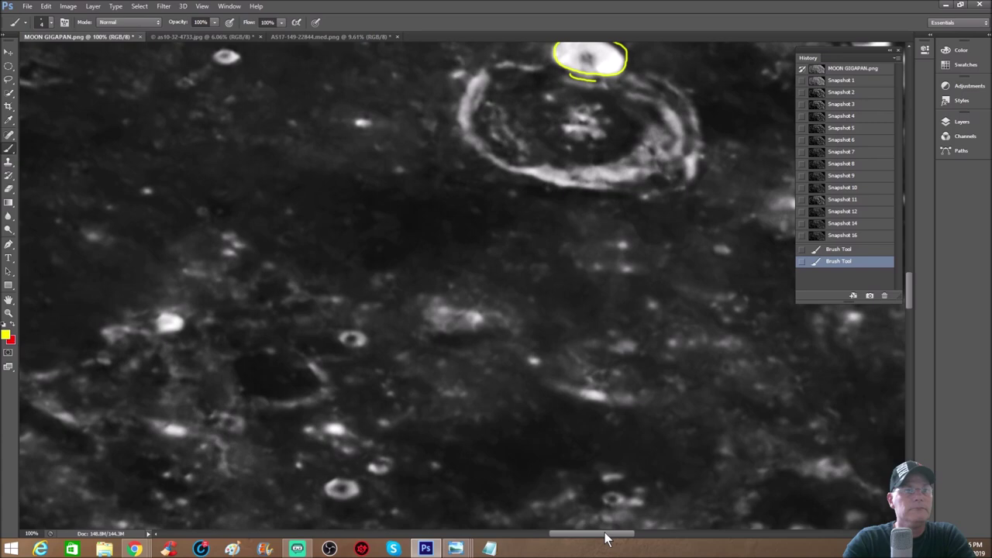
left_click_drag(604, 533, 577, 531)
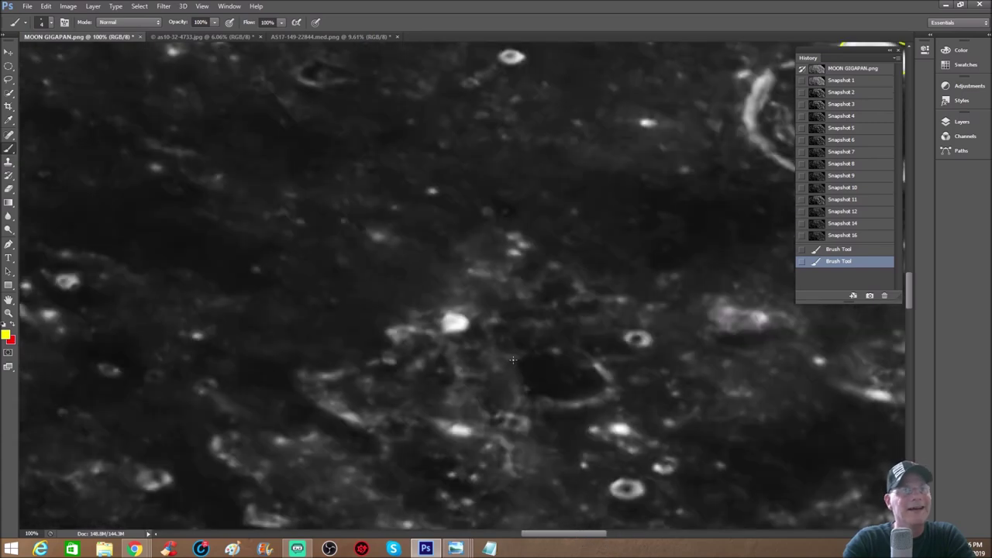
mouse_move(530, 404)
left_mouse_down()
mouse_move(594, 412)
mouse_move(618, 401)
left_mouse_up()
left_click_drag(606, 364, 618, 387)
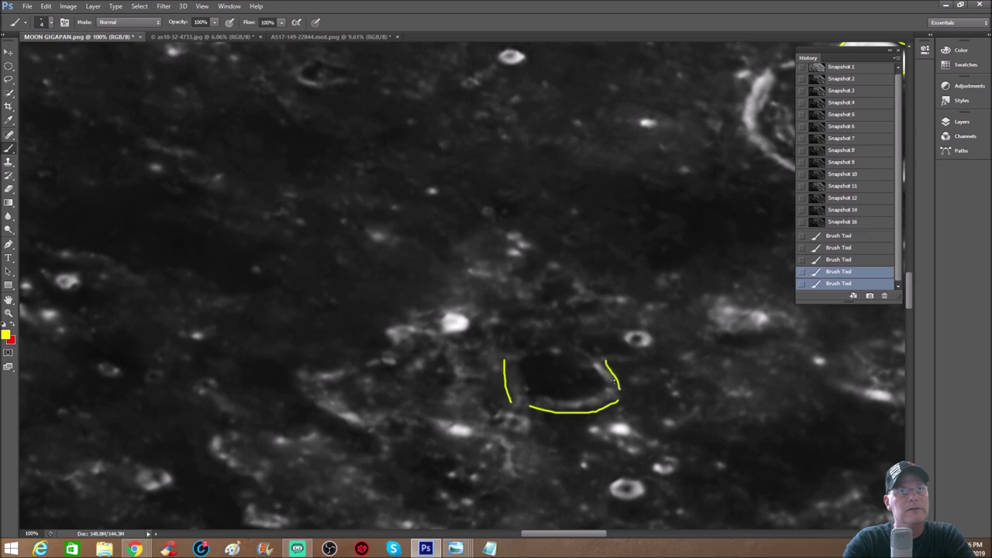
left_click_drag(547, 344, 595, 350)
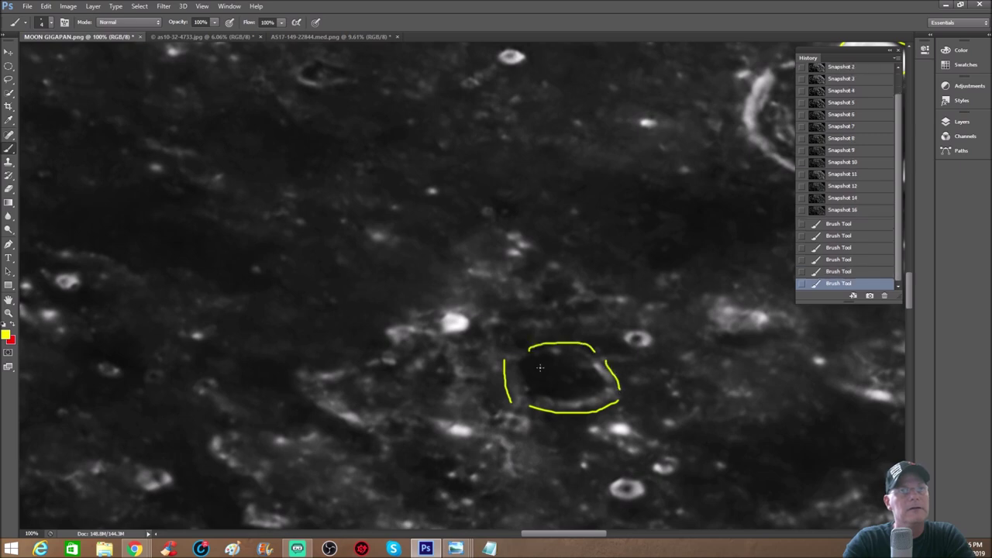
Step: Sketch curved lines inside the dark crater, then circle the whole crater, clearing the marks with Snapshot 16 each time
mouse_move(522, 362)
left_mouse_down()
mouse_move(533, 392)
mouse_move(552, 400)
mouse_move(600, 393)
mouse_move(603, 366)
mouse_move(563, 349)
left_mouse_up()
mouse_move(537, 375)
left_mouse_down()
mouse_move(579, 360)
mouse_move(590, 373)
mouse_move(548, 385)
mouse_move(603, 377)
left_mouse_up()
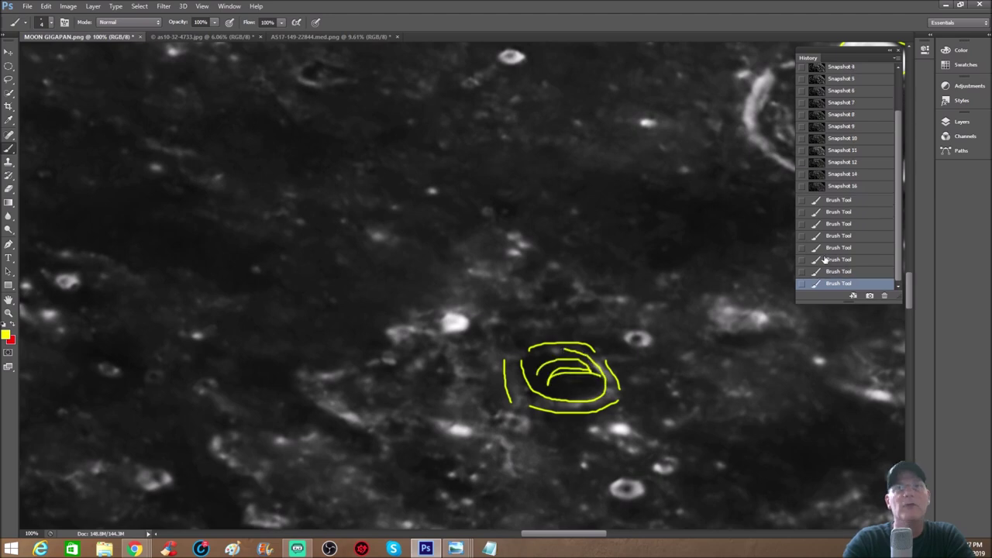
left_click(869, 188)
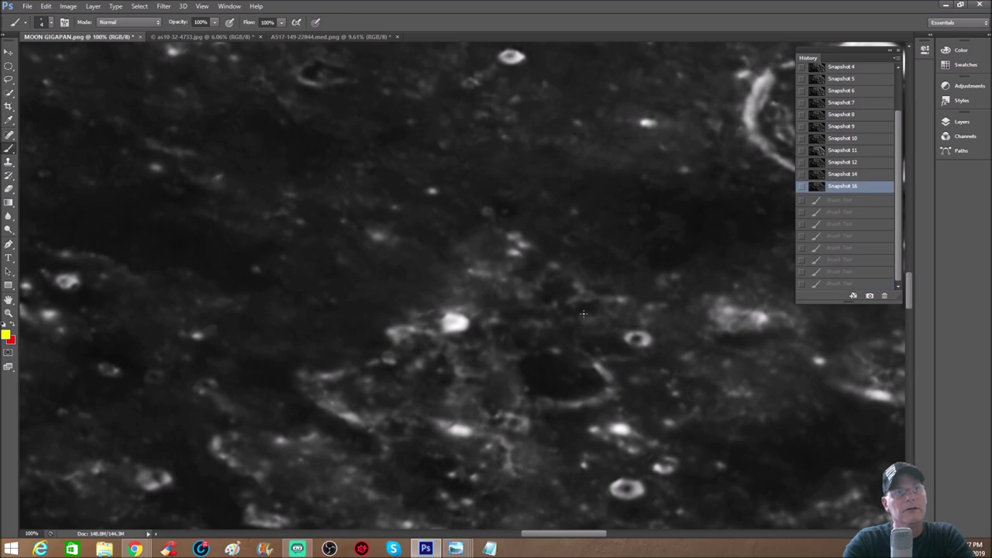
mouse_move(552, 310)
left_mouse_down()
mouse_move(565, 440)
mouse_move(542, 309)
left_mouse_up()
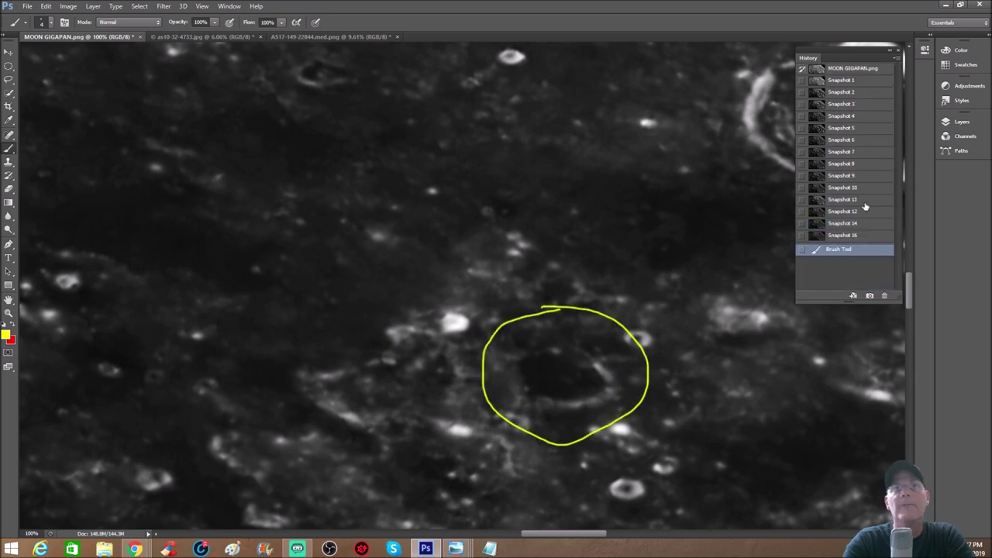
left_click(864, 236)
Step: Survey the wider crater field at 50% zoom in Snapshot 12, from the bright ray crater across to the image's slanted edge
scroll(709, 298, "down", 2)
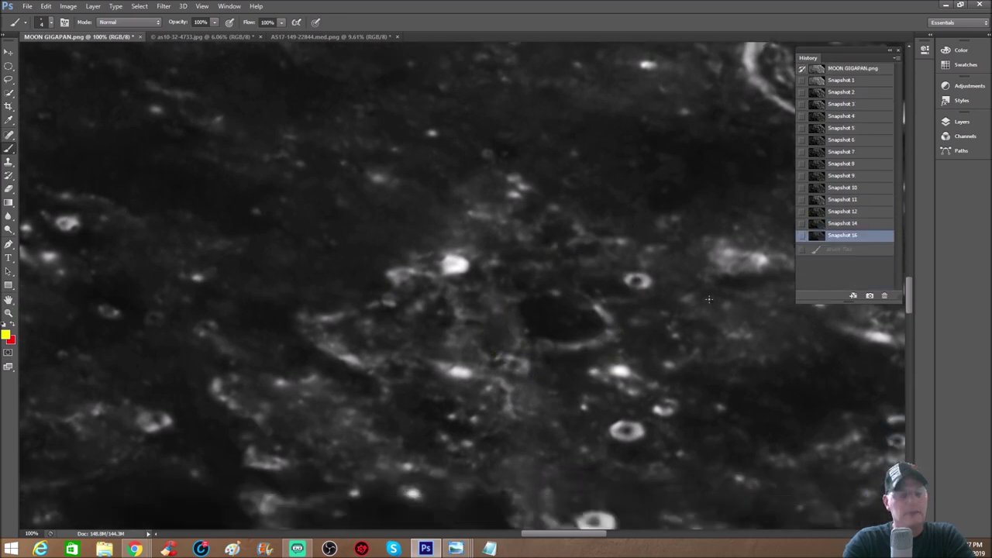
scroll(472, 320, "down", 2)
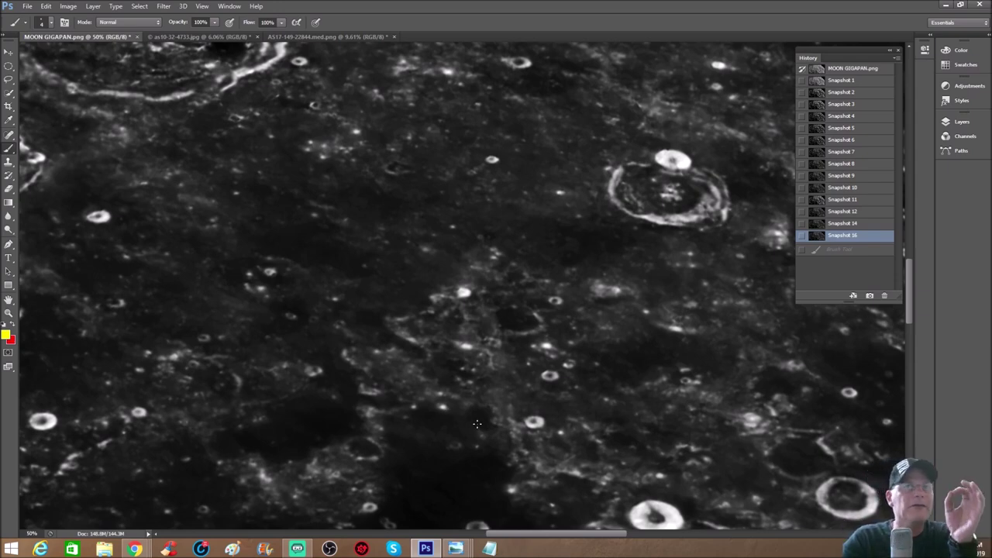
left_click(868, 216)
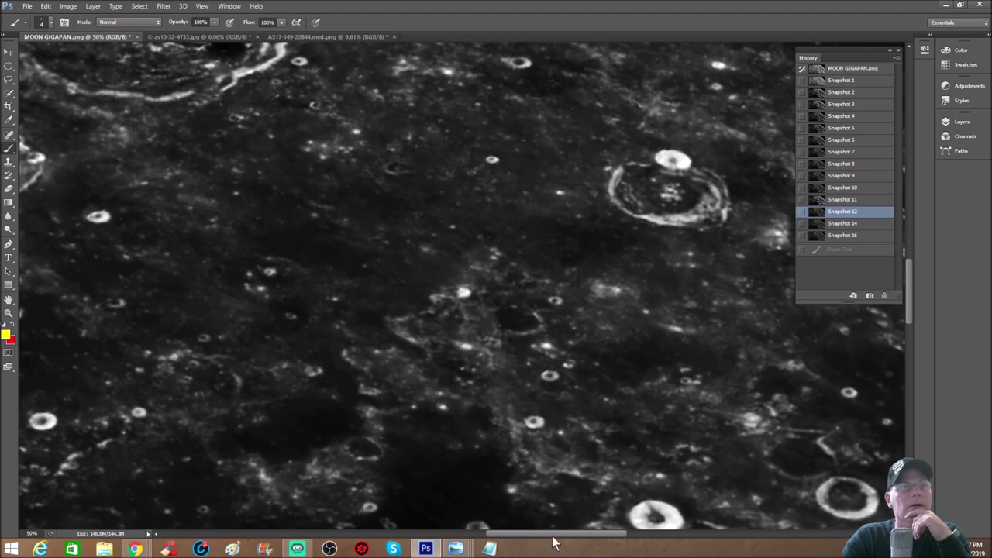
scroll(687, 358, "up", 5)
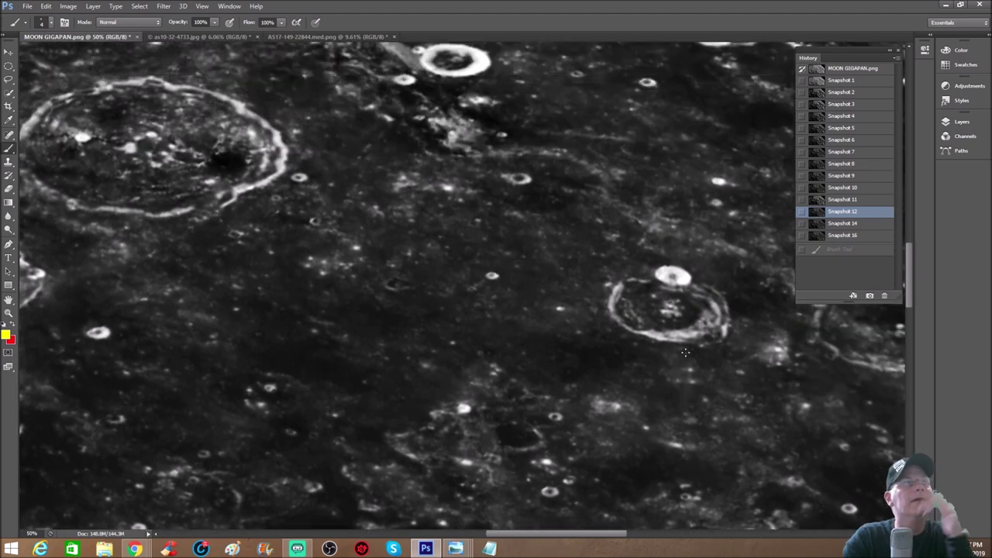
scroll(685, 352, "up", 6)
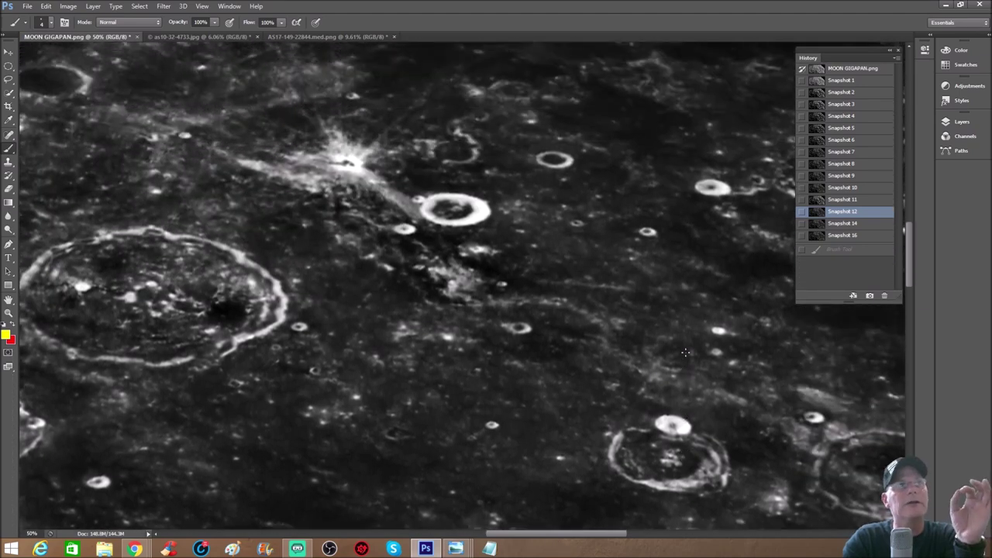
scroll(685, 353, "up", 2)
scroll(687, 339, "up", 4)
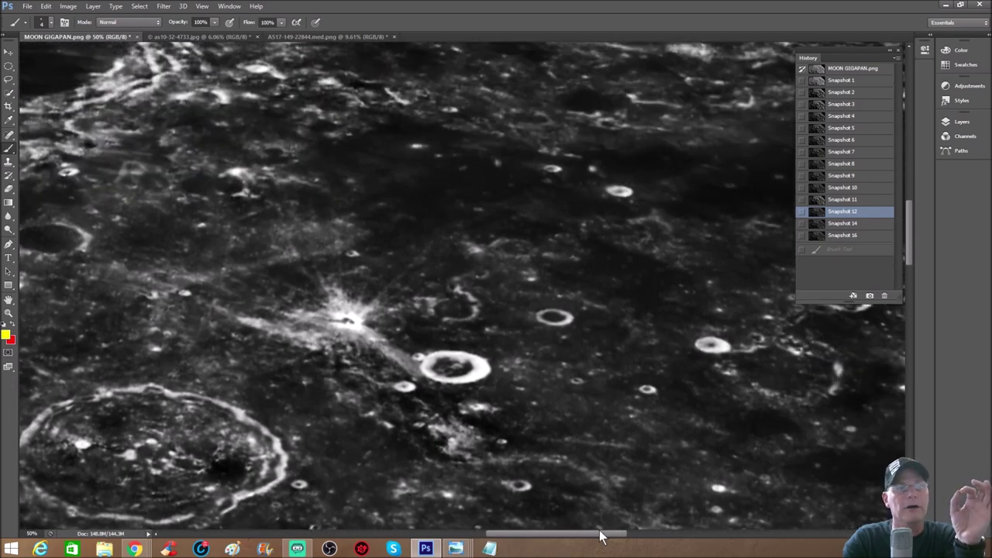
left_click_drag(599, 533, 720, 540)
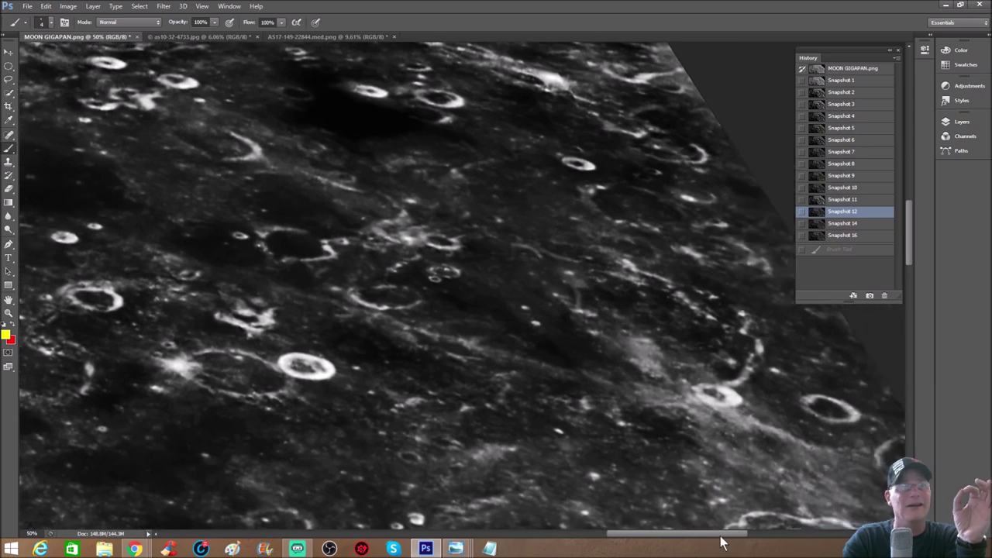
scroll(772, 453, "down", 4)
scroll(771, 454, "down", 5)
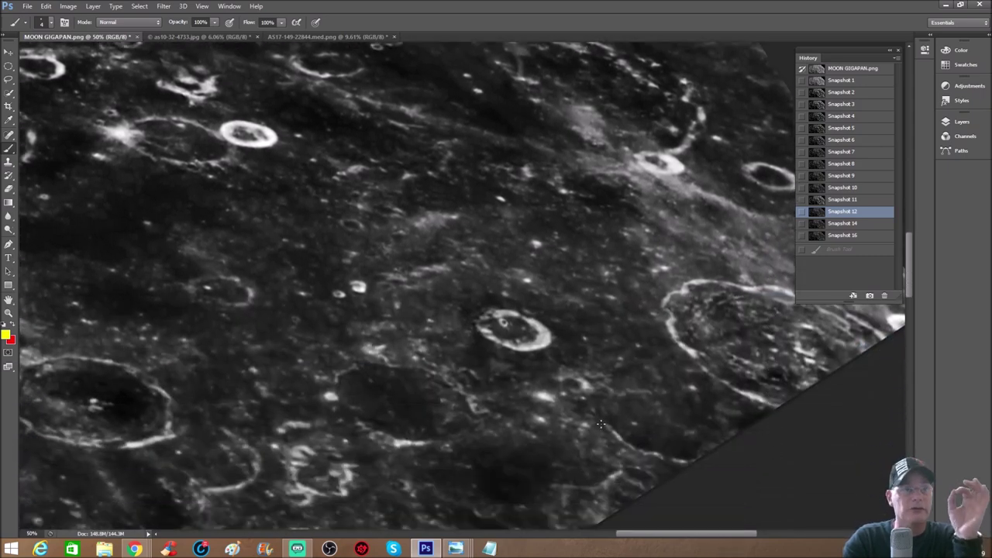
Step: Circle the dark-floored crater, the small faint ring crater, and the large crater with central peaks in yellow
left_click_drag(756, 540, 738, 542)
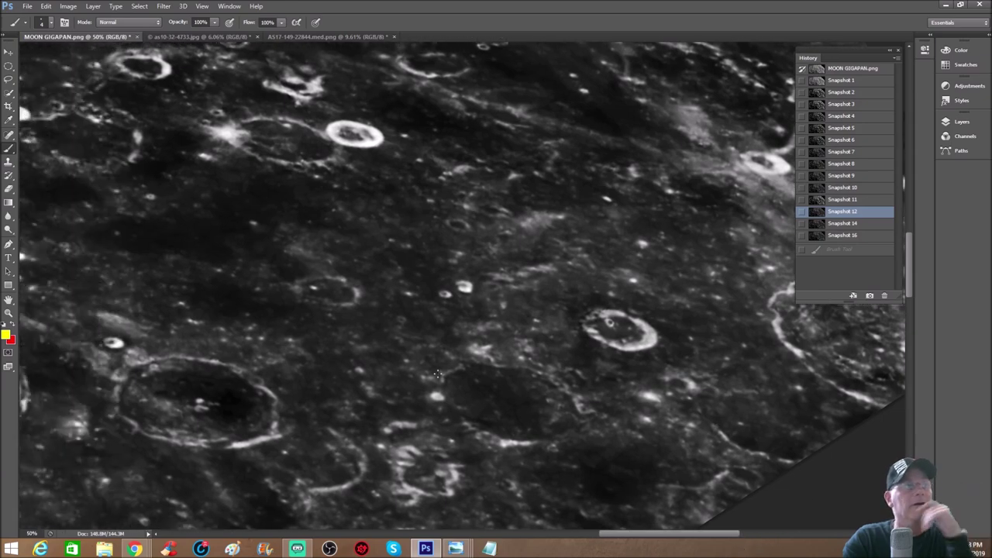
mouse_move(465, 373)
left_mouse_down()
mouse_move(561, 397)
mouse_move(466, 377)
left_mouse_up()
mouse_move(317, 277)
left_mouse_down()
mouse_move(317, 309)
mouse_move(313, 249)
mouse_move(279, 285)
left_mouse_up()
left_click_drag(178, 349, 130, 432)
left_click_drag(234, 443, 158, 347)
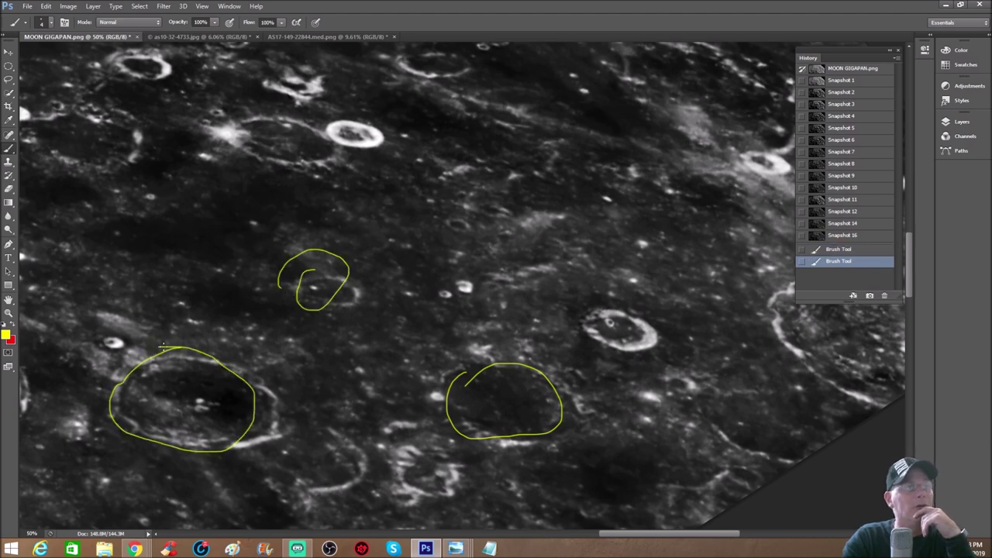
Step: Examine the craters above the circled ones, enlarging the view to 66.7% around the dark crater with the broken bright rim
scroll(591, 269, "up", 3)
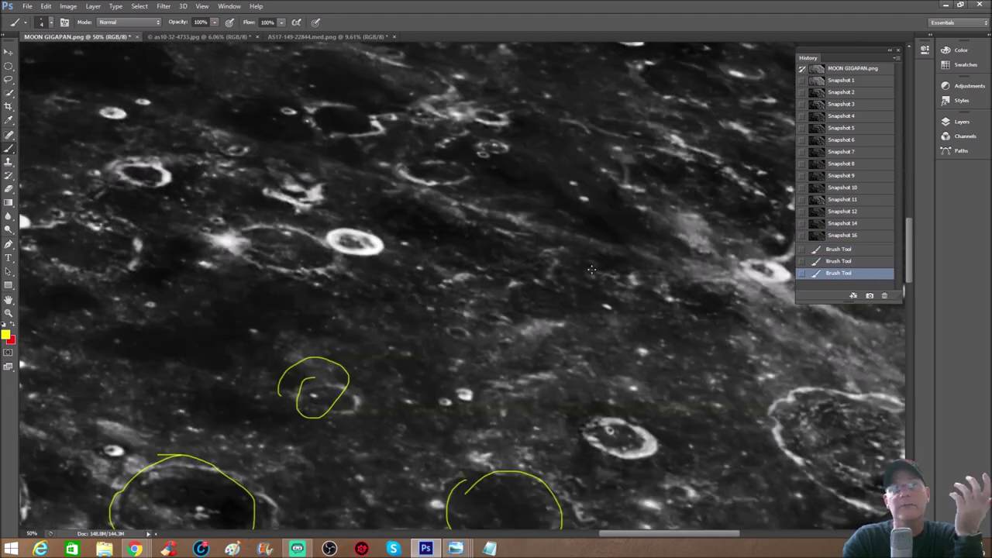
scroll(592, 269, "up", 1)
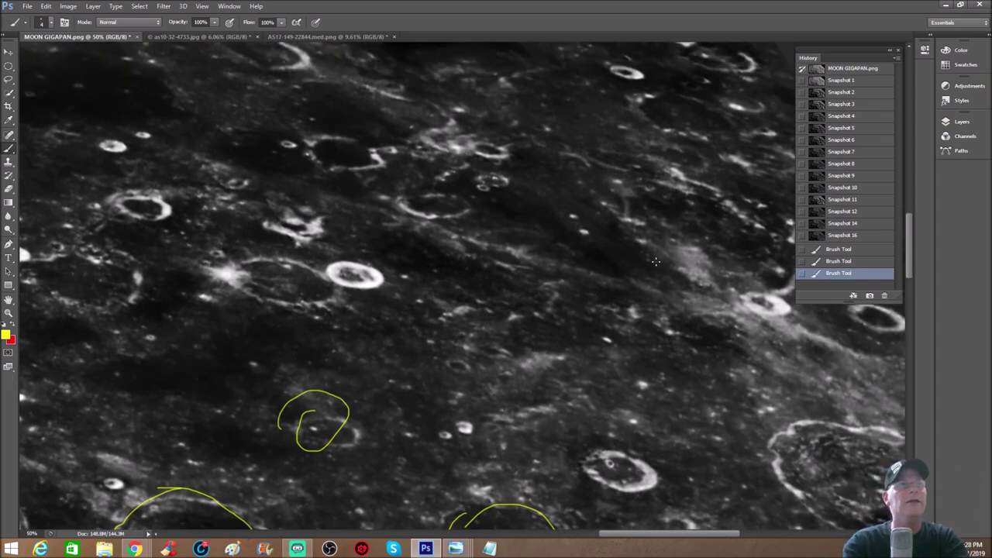
scroll(332, 219, "up", 3)
scroll(399, 328, "up", 1)
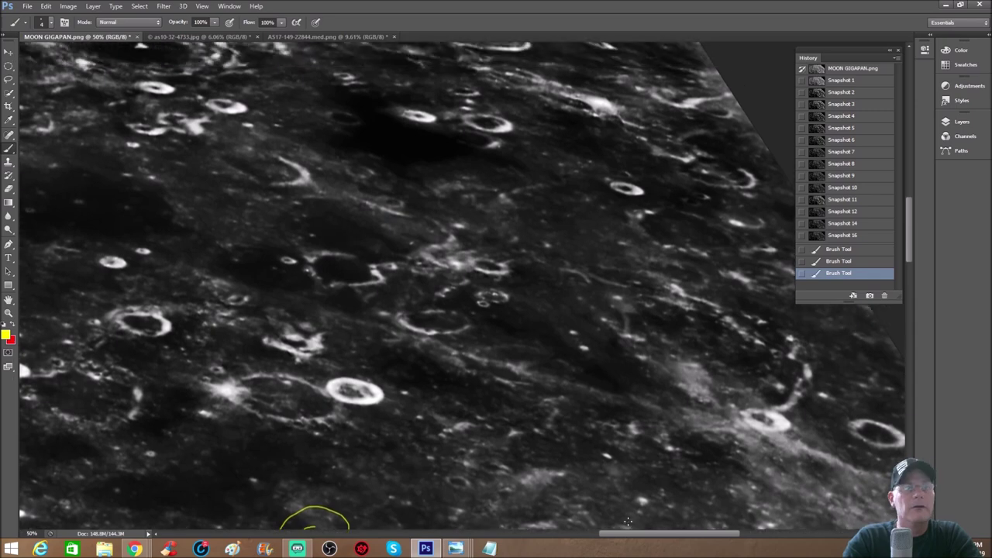
scroll(628, 522, "left", 9)
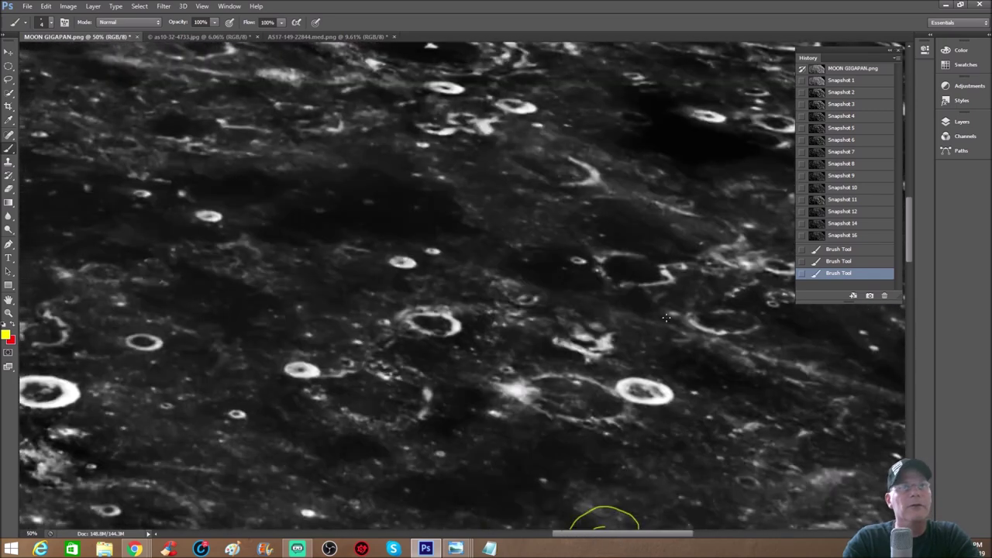
scroll(666, 318, "up", 1)
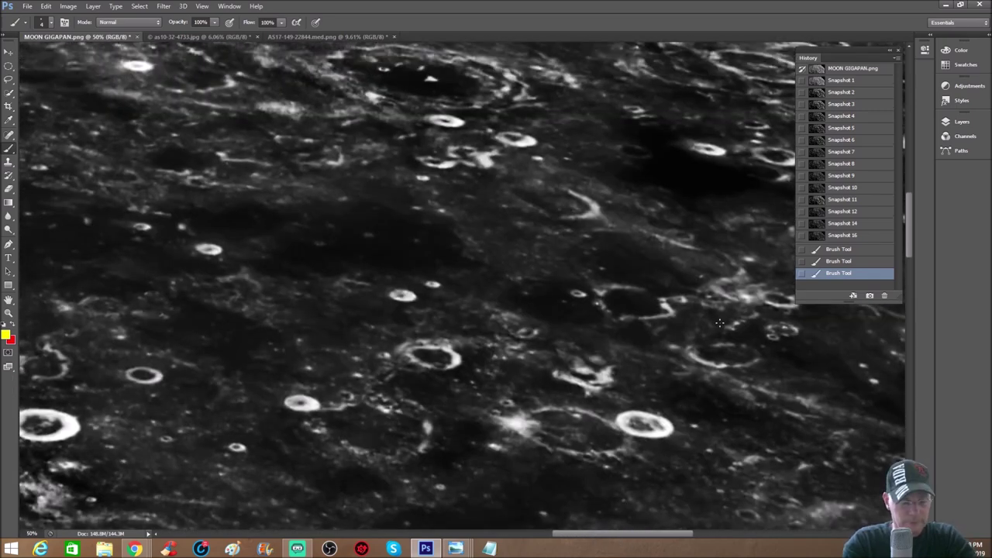
key("ctrl+plus")
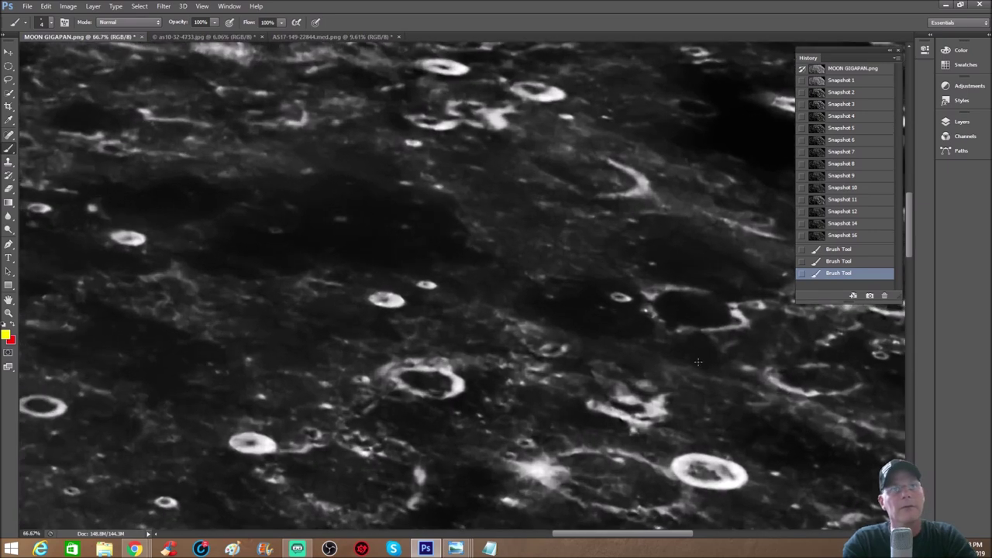
left_click_drag(640, 534, 671, 535)
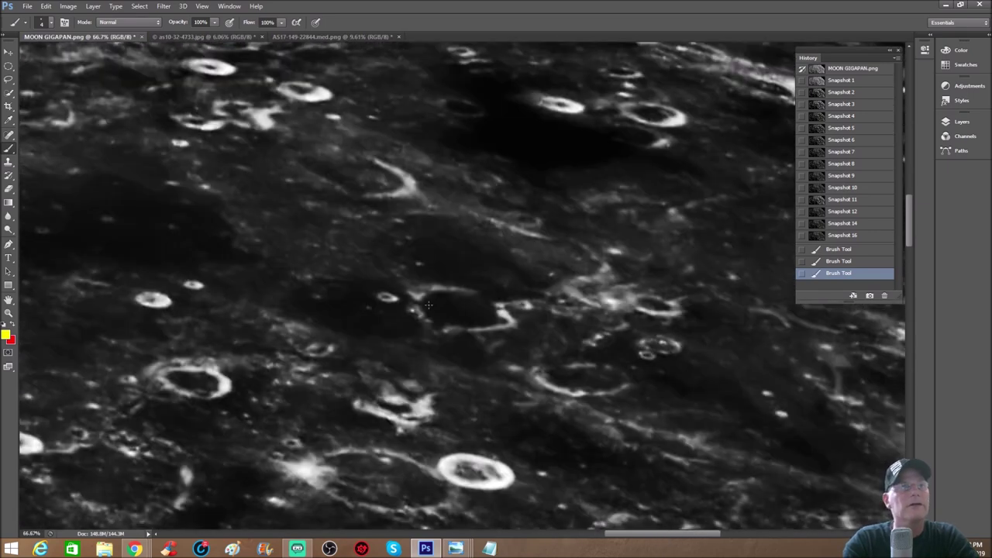
Step: Outline the block-like shape in the broken-rim dark crater and the small feature beside it, and circle the nearby crater cluster in yellow
mouse_move(443, 297)
left_mouse_down()
mouse_move(460, 319)
mouse_move(477, 289)
mouse_move(495, 321)
left_mouse_up()
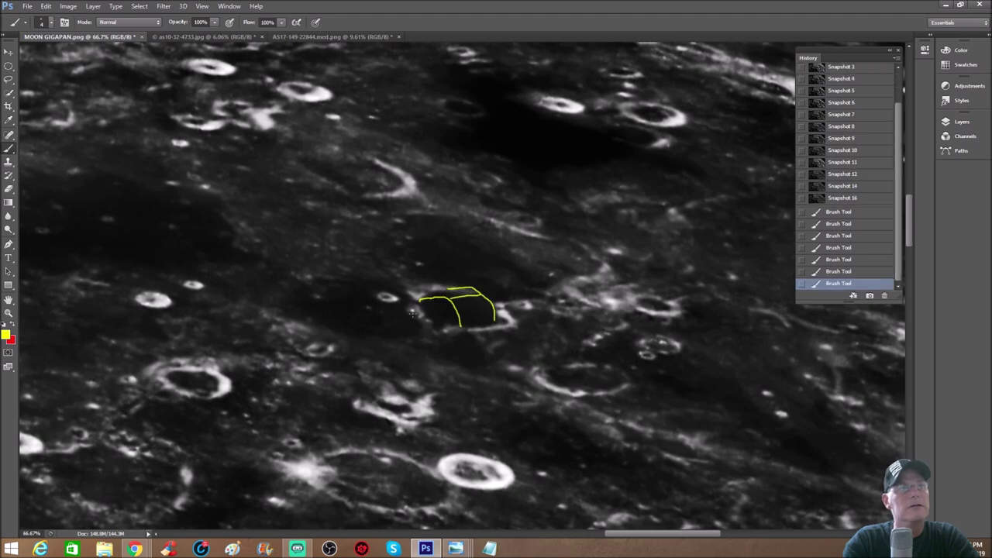
mouse_move(418, 307)
left_mouse_down()
mouse_move(457, 332)
mouse_move(505, 333)
mouse_move(513, 322)
mouse_move(503, 311)
mouse_move(463, 326)
mouse_move(505, 301)
mouse_move(546, 314)
mouse_move(512, 296)
left_mouse_up()
mouse_move(641, 318)
left_mouse_down()
mouse_move(620, 344)
mouse_move(658, 374)
mouse_move(677, 328)
mouse_move(629, 320)
left_mouse_up()
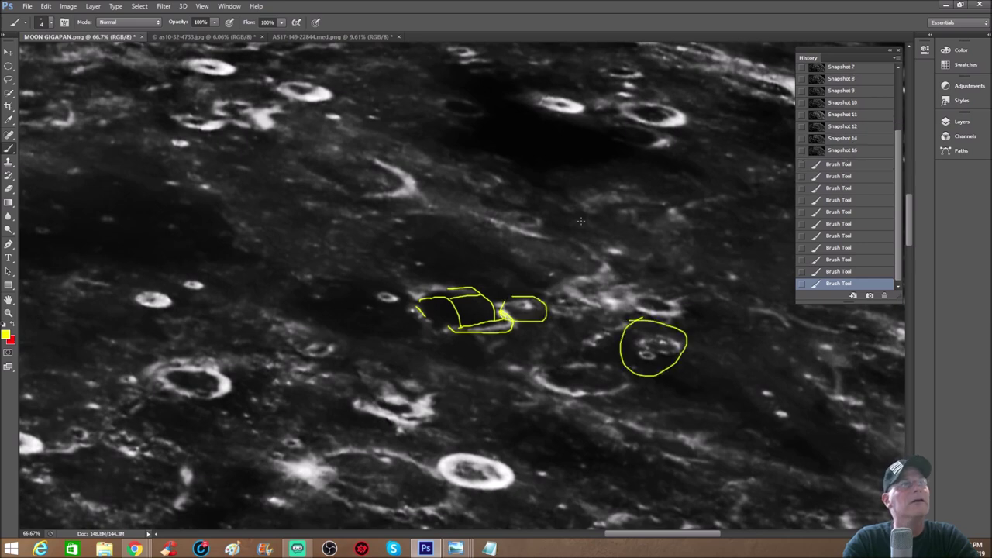
Step: Survey the terrain above the marked craters up to the lunar horizon and back, reducing the view to 50%
scroll(579, 222, "up", 5)
scroll(580, 221, "up", 2)
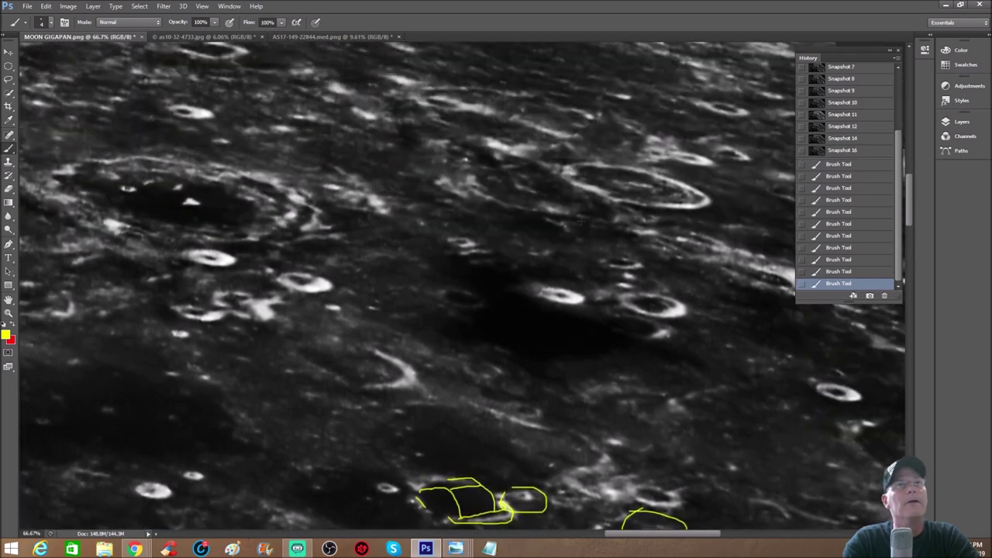
scroll(580, 222, "up", 6)
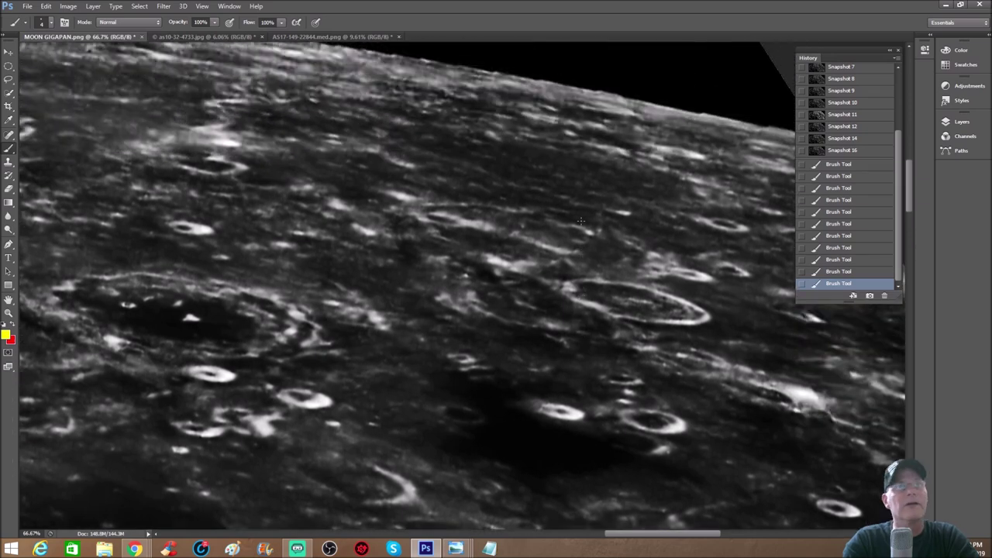
scroll(551, 243, "down", 1)
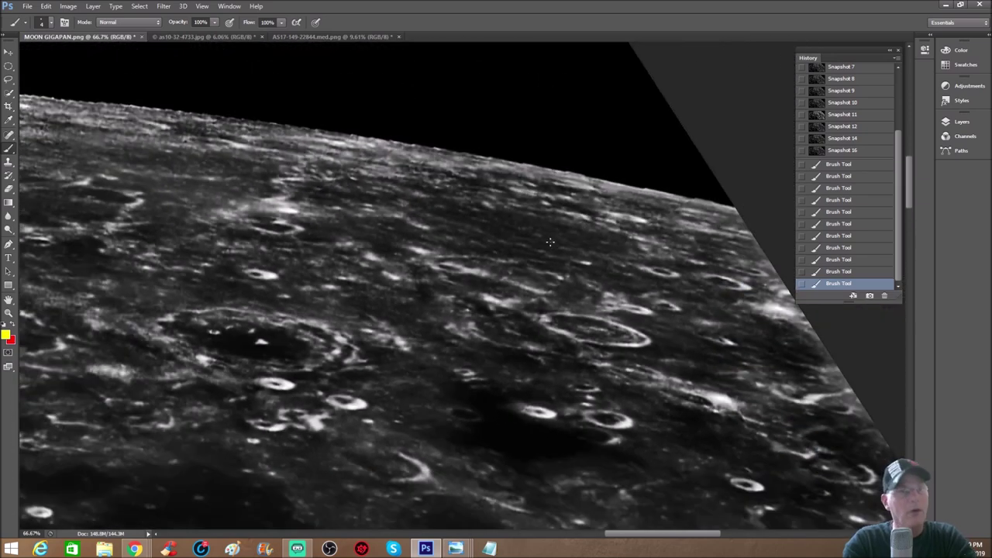
scroll(656, 310, "down", 6)
scroll(656, 310, "down", 1)
scroll(661, 357, "down", 1)
scroll(665, 405, "up", 1)
Step: Circle the bright elongated crater and the dark crater group near the image's slanted edge in yellow
left_click_drag(675, 535, 714, 534)
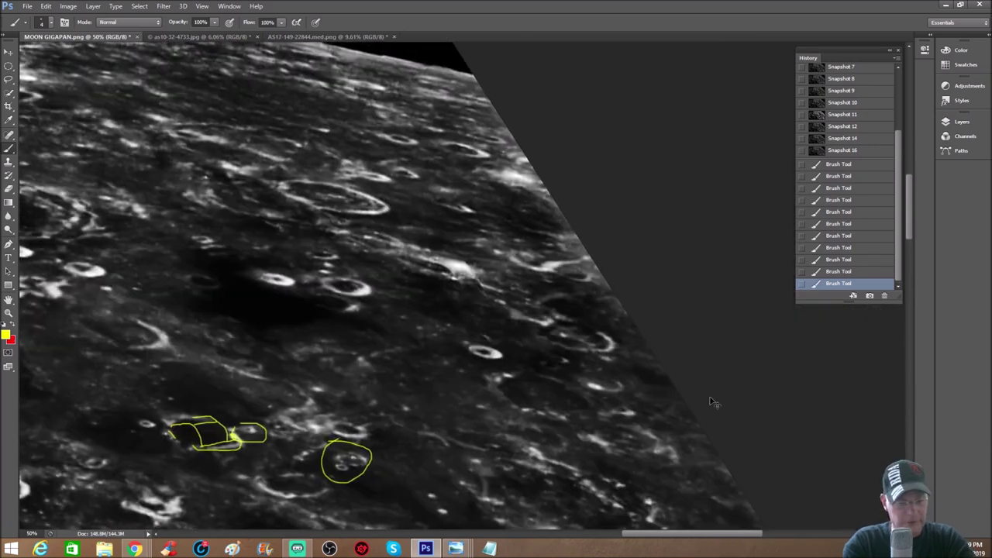
key("ctrl+plus")
mouse_move(422, 219)
left_mouse_down()
mouse_move(414, 303)
mouse_move(496, 275)
mouse_move(466, 224)
mouse_move(438, 216)
left_mouse_up()
mouse_move(607, 297)
left_mouse_down()
mouse_move(569, 289)
mouse_move(513, 351)
mouse_move(598, 404)
mouse_move(715, 375)
left_mouse_up()
left_click_drag(692, 333, 598, 292)
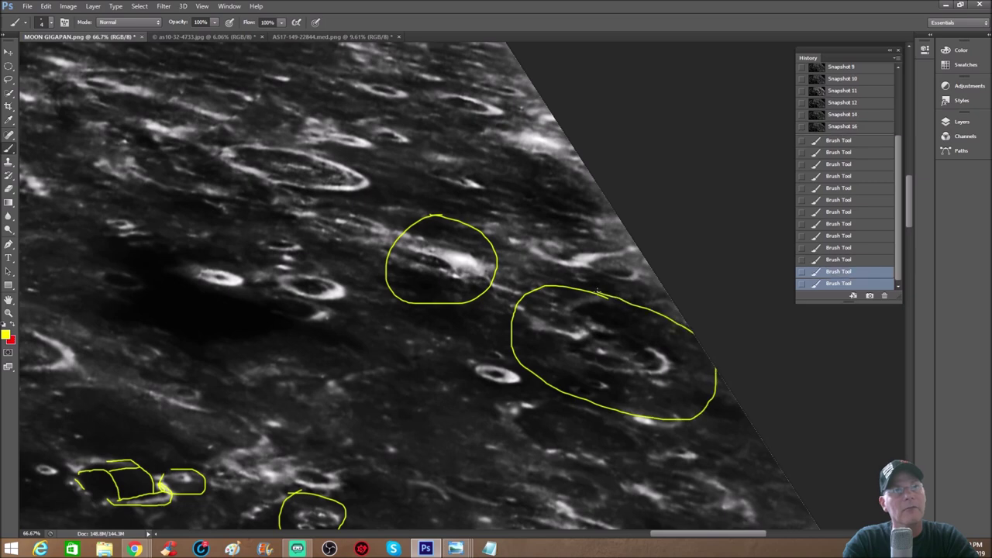
Step: Trace the angular rim segments and two curved lines inside the large circled area at 100% zoom
key("ctrl+plus")
left_click_drag(706, 538, 725, 533)
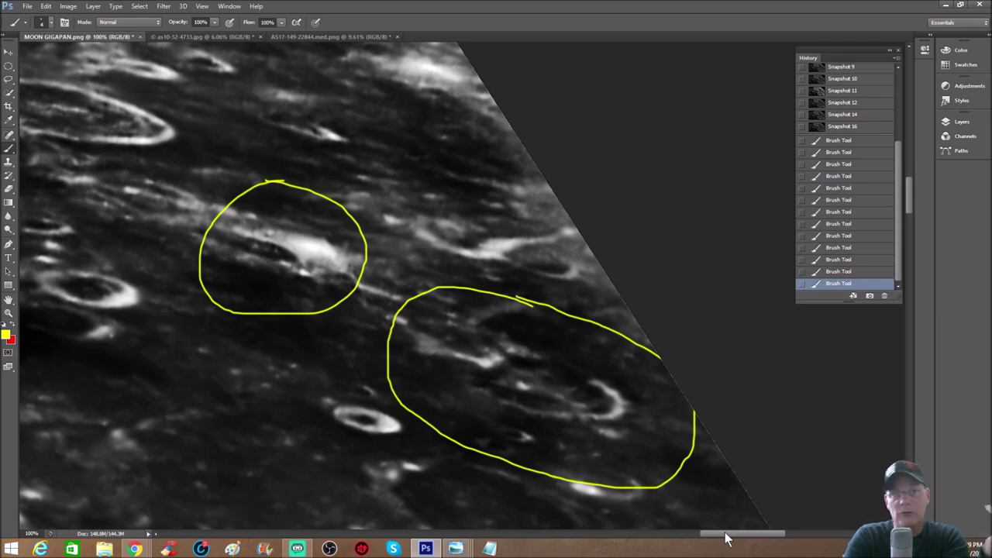
mouse_move(417, 355)
left_mouse_down()
mouse_move(475, 376)
mouse_move(504, 353)
mouse_move(498, 382)
mouse_move(558, 400)
mouse_move(572, 390)
mouse_move(592, 404)
left_mouse_up()
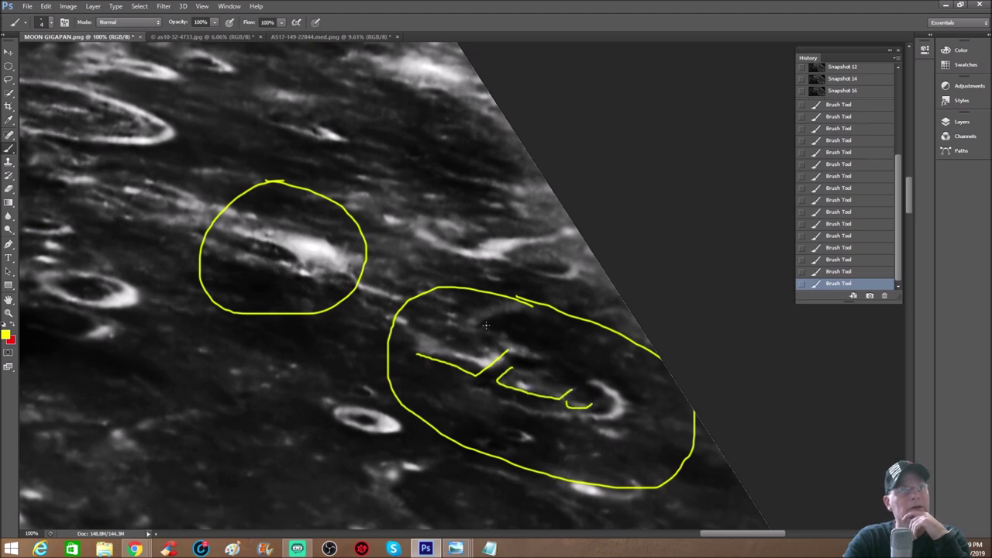
mouse_move(504, 314)
left_mouse_down()
mouse_move(534, 311)
mouse_move(532, 299)
left_mouse_up()
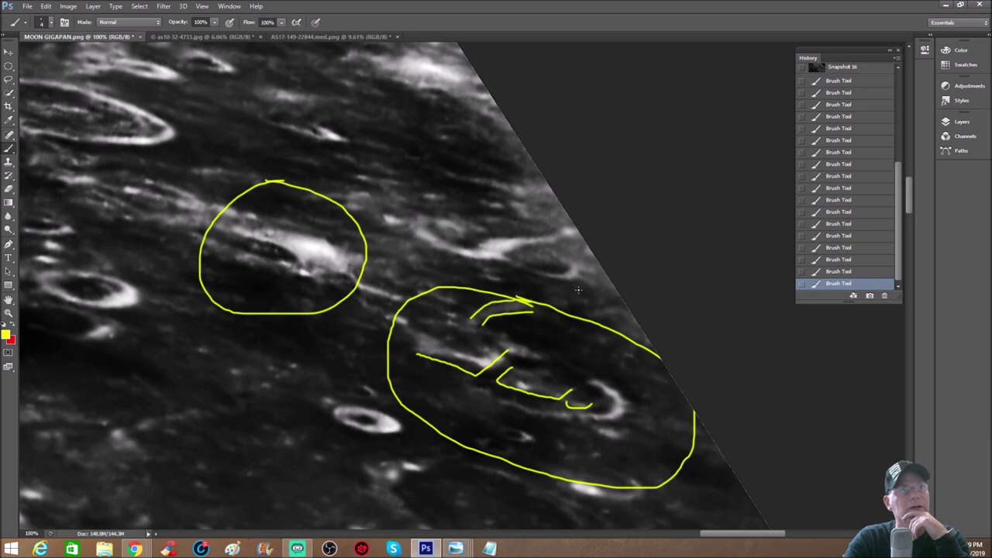
Step: Outline the small dark crater and its forked tip beside the slanted edge, undoing the first stroke
mouse_move(499, 262)
left_mouse_down()
mouse_move(571, 286)
mouse_move(520, 231)
left_mouse_up()
left_click(837, 272)
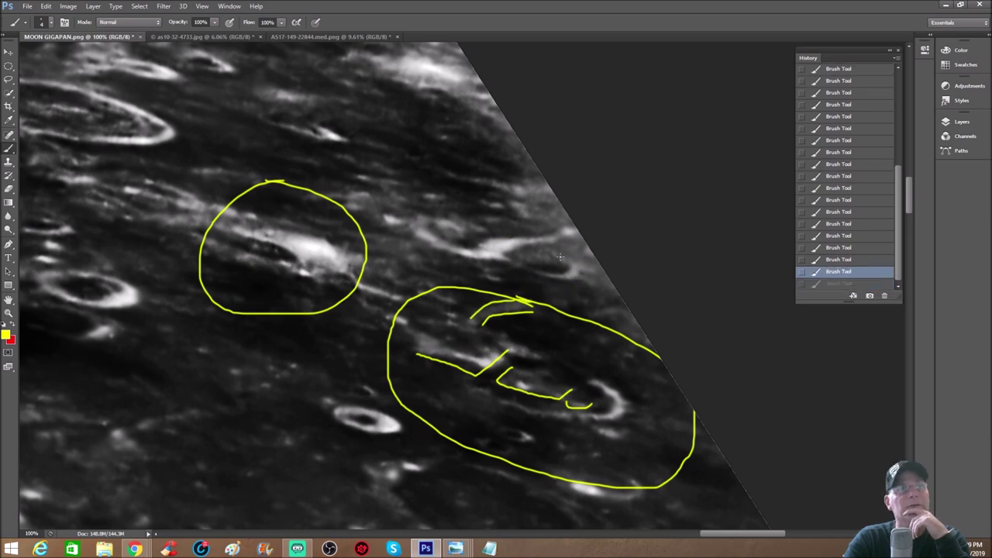
left_click_drag(532, 275, 565, 283)
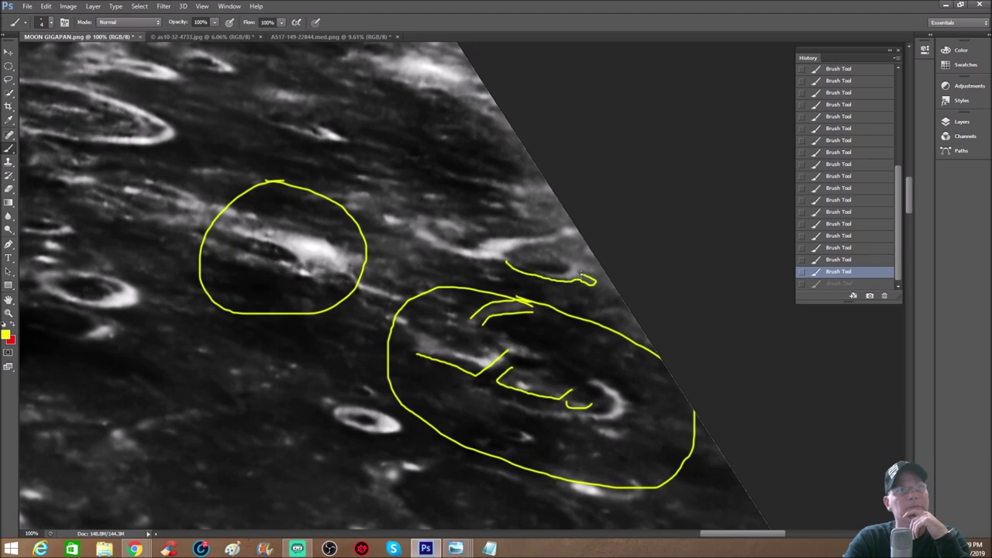
mouse_move(583, 258)
left_mouse_down()
mouse_move(555, 246)
mouse_move(564, 268)
mouse_move(517, 261)
mouse_move(577, 268)
left_mouse_up()
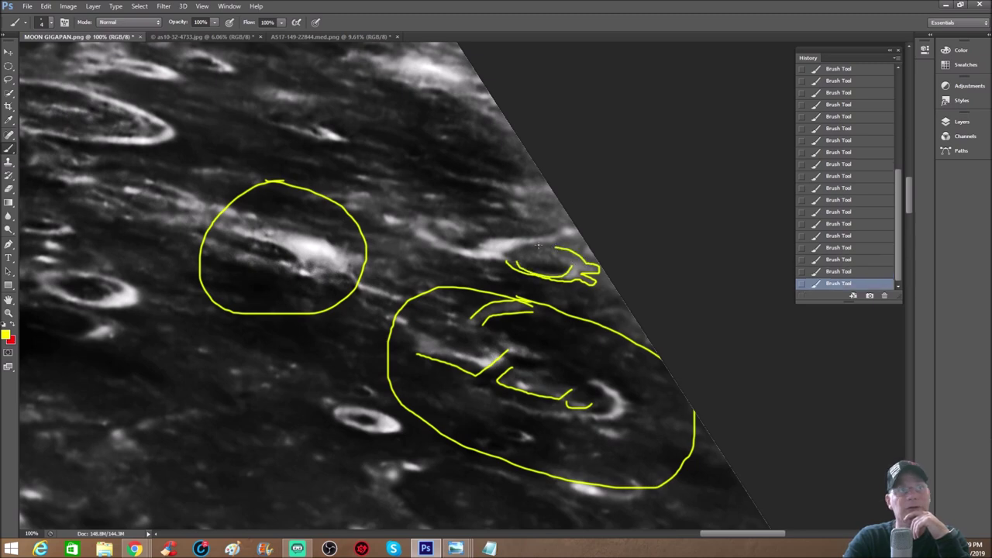
Step: Survey the surface from the slanted edge past the bright ray crater to the large oval crater with scattered central peaks
scroll(573, 263, "up", 2)
scroll(579, 272, "up", 4)
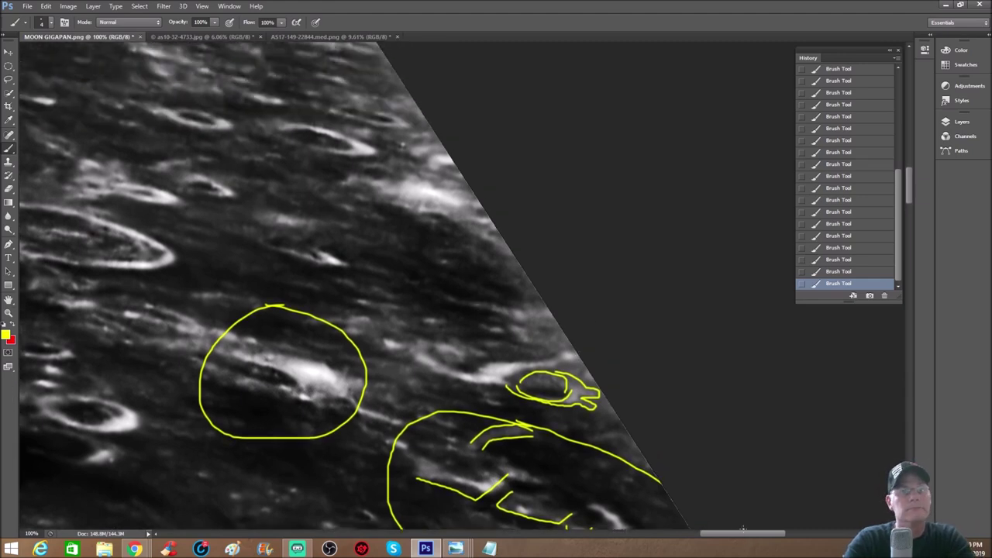
left_click_drag(742, 531, 650, 531)
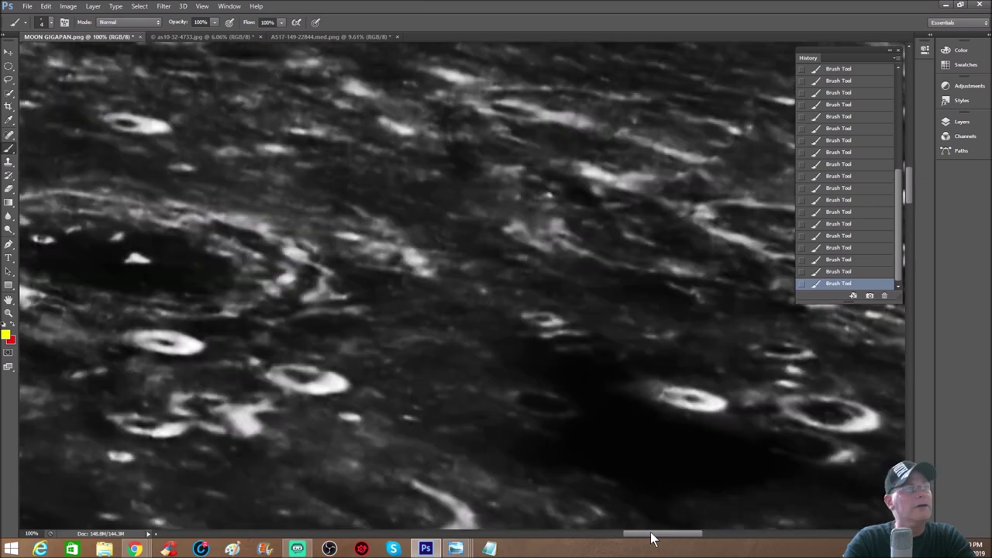
scroll(612, 423, "down", 1)
key("ctrl+minus")
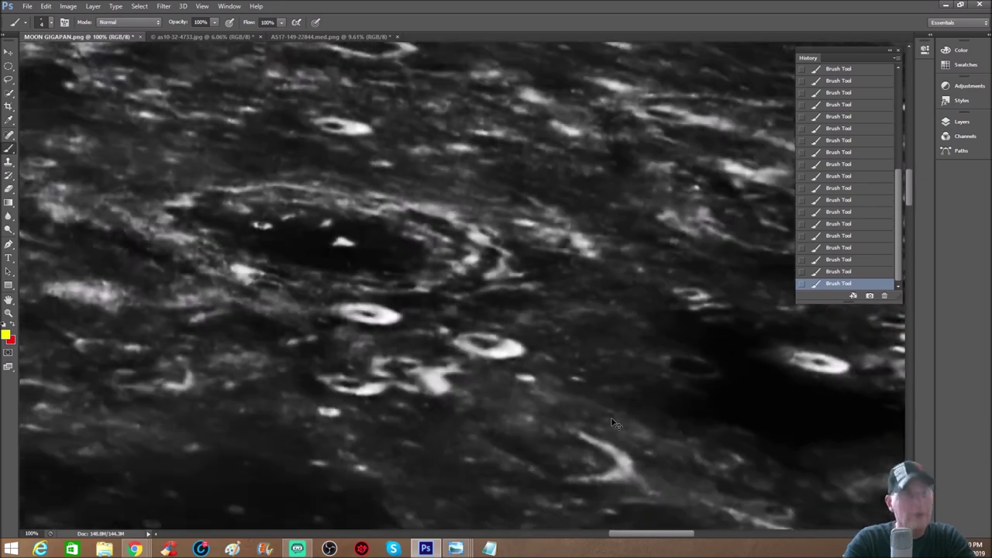
scroll(612, 419, "down", 1)
scroll(689, 458, "down", 2)
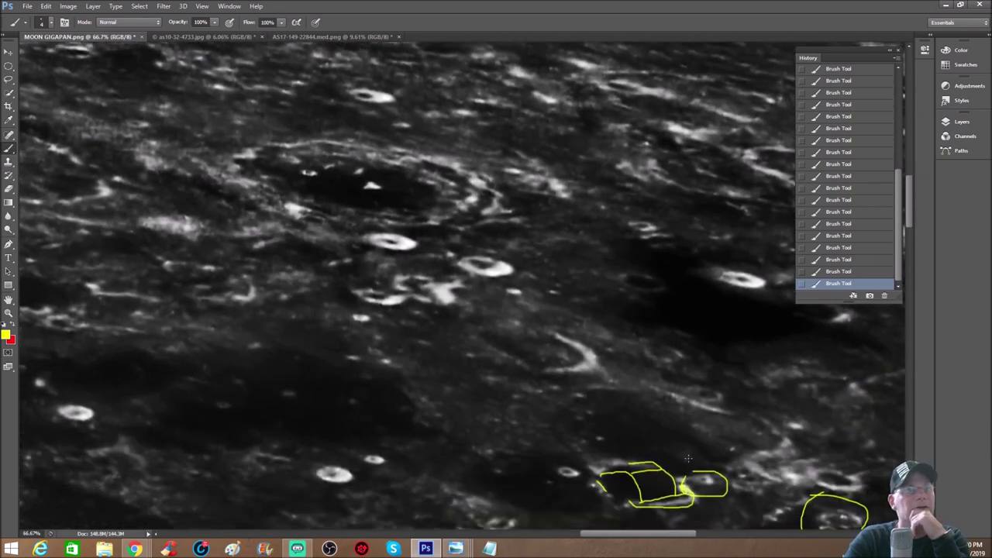
left_click_drag(628, 534, 515, 531)
scroll(580, 434, "down", 8)
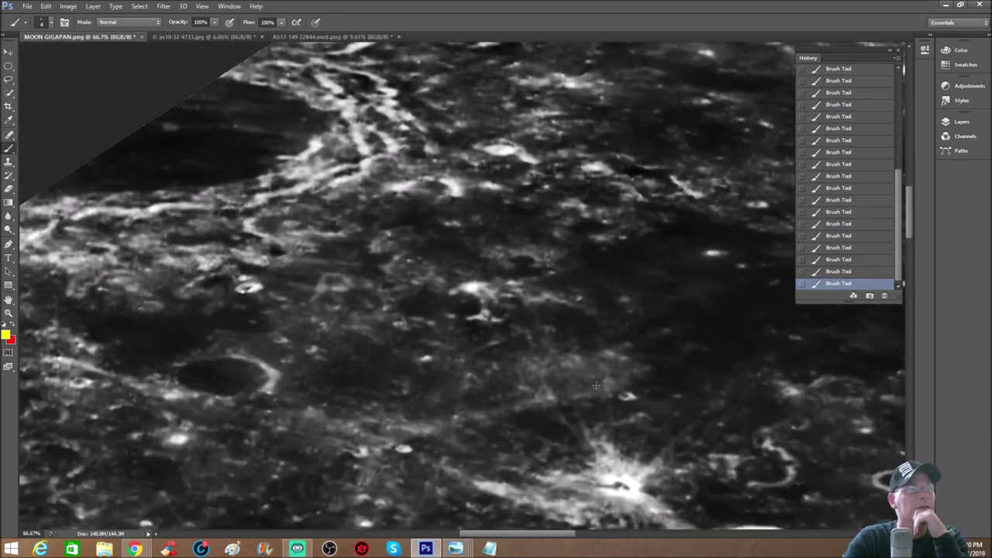
scroll(595, 386, "down", 7)
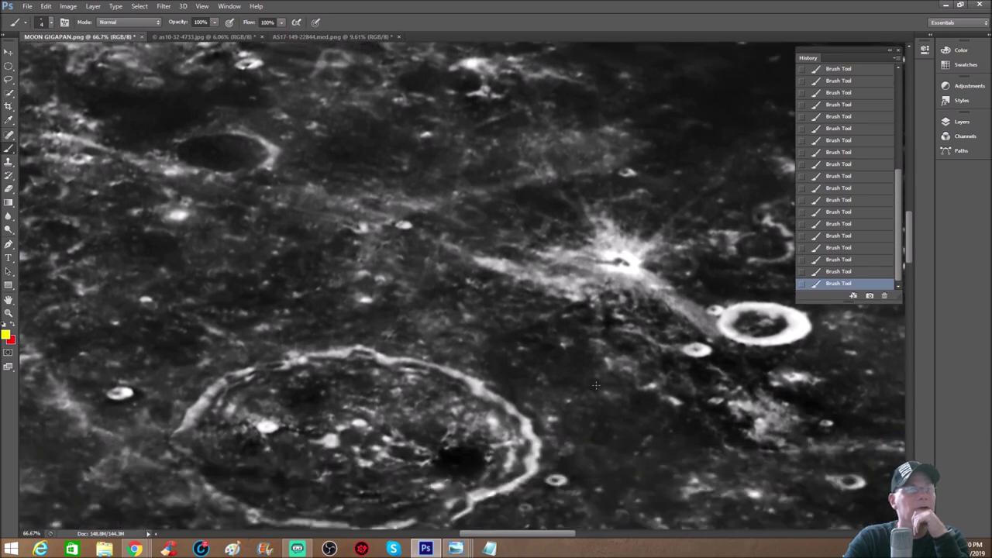
scroll(595, 385, "down", 3)
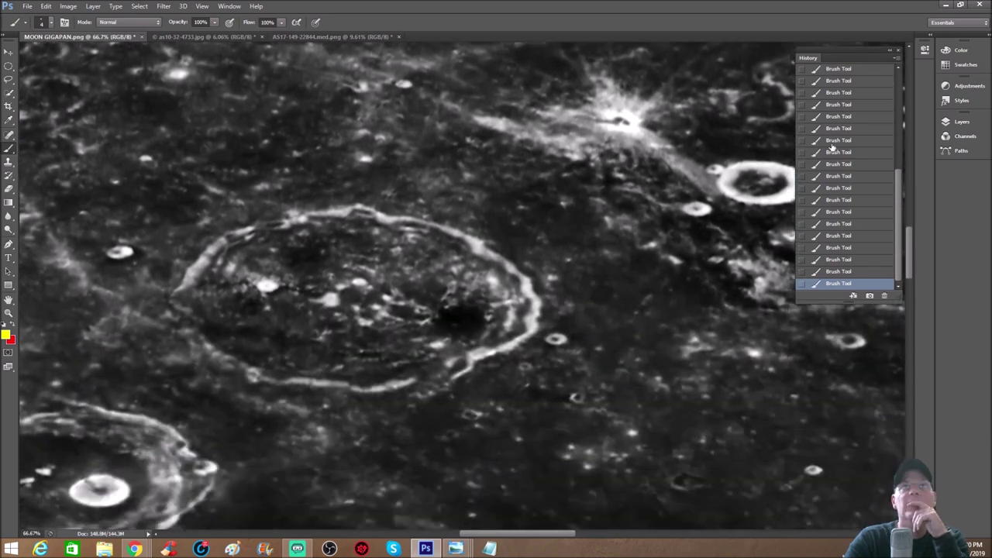
Step: Restore Snapshot 1, trace the large oval crater's rim in yellow, and circle the break in its lower rim
scroll(862, 198, "up", 5)
scroll(861, 198, "up", 3)
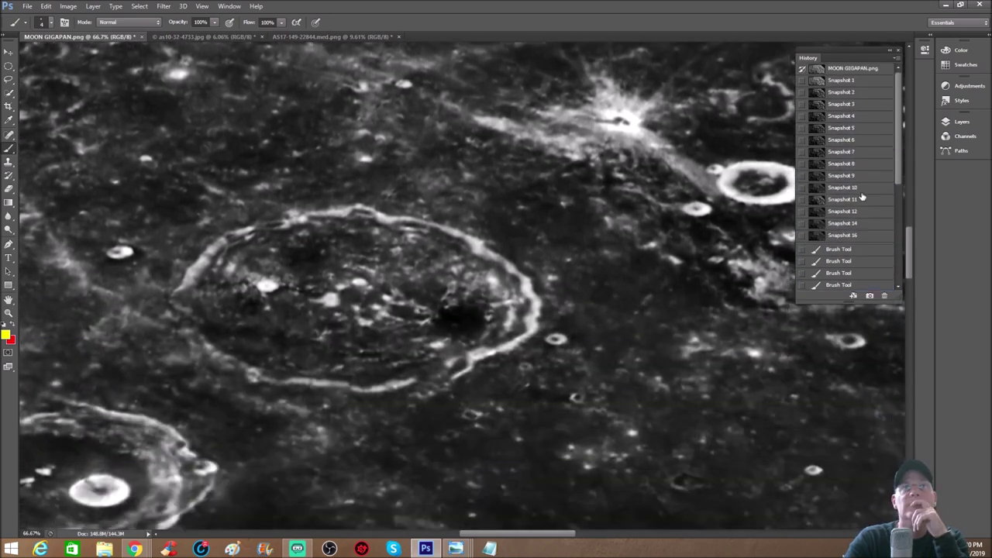
left_click(873, 81)
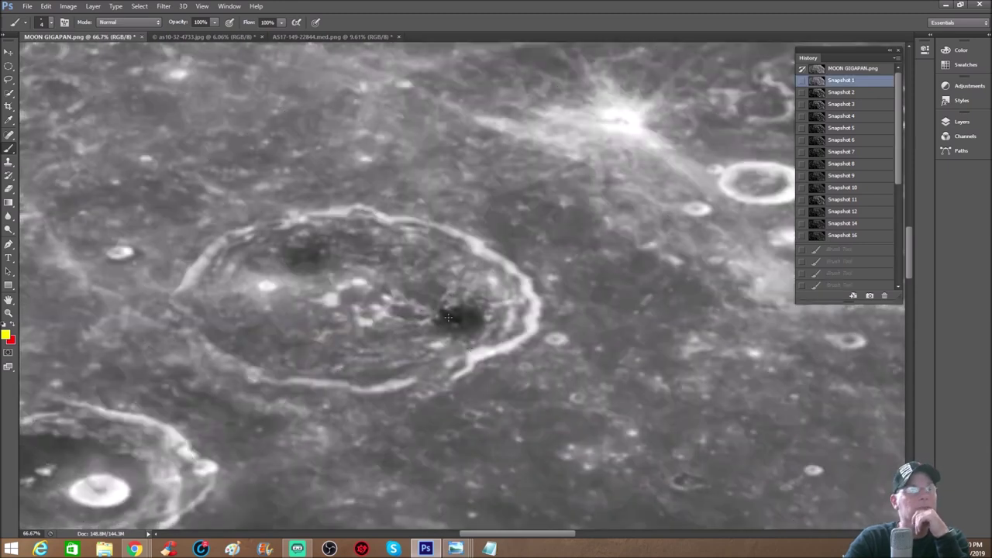
left_click_drag(225, 241, 186, 290)
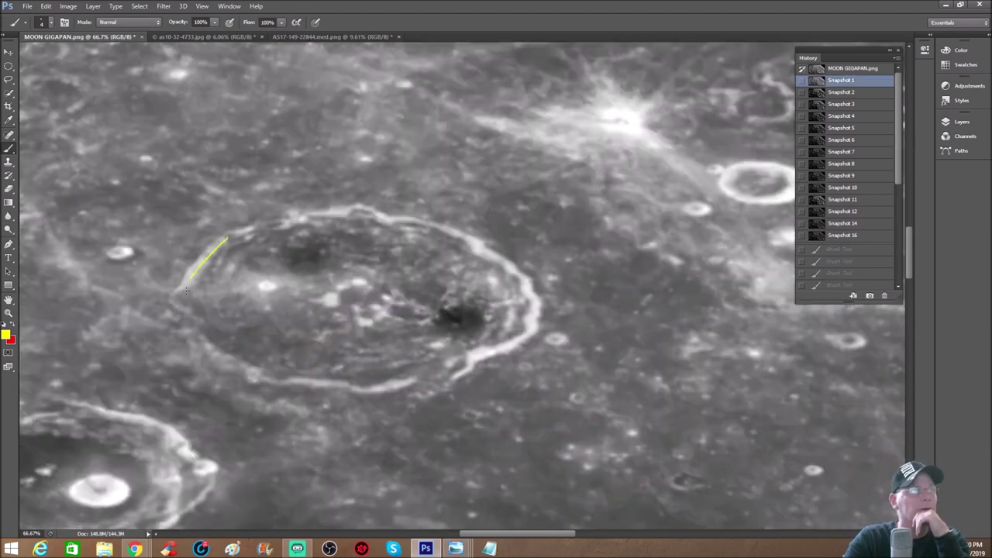
mouse_move(207, 349)
left_mouse_down()
mouse_move(374, 380)
mouse_move(447, 370)
mouse_move(532, 328)
left_mouse_up()
mouse_move(475, 250)
left_mouse_down()
mouse_move(392, 219)
mouse_move(323, 217)
left_mouse_up()
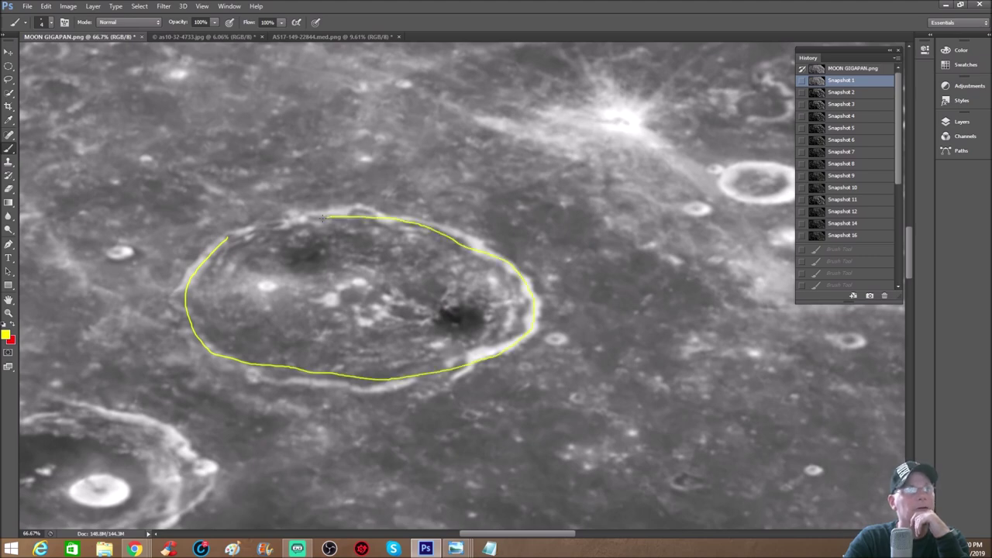
mouse_move(489, 319)
left_mouse_down()
mouse_move(449, 352)
mouse_move(466, 388)
mouse_move(506, 376)
mouse_move(502, 334)
mouse_move(469, 320)
left_mouse_up()
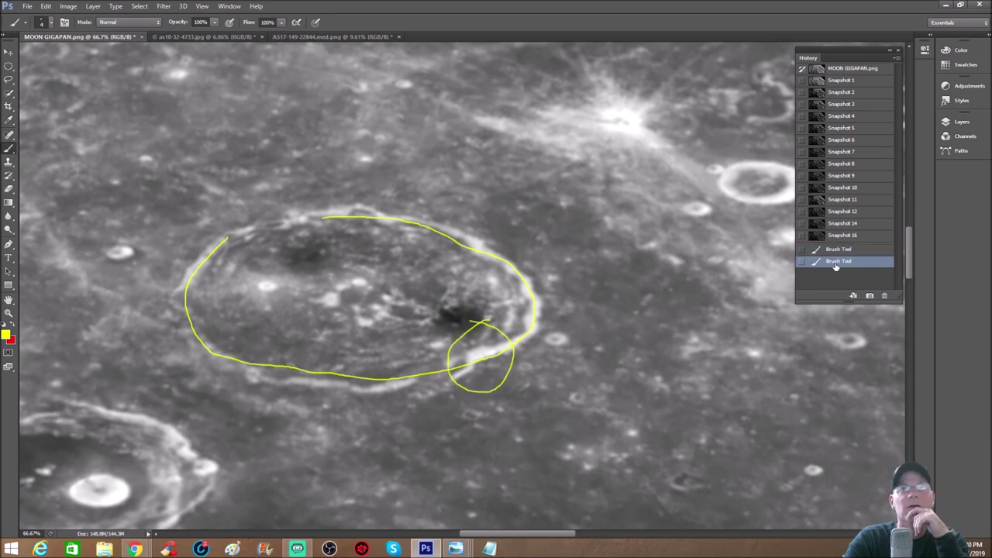
Step: Restore Snapshot 16 and circle the break in the large crater's lower rim, enlarging the view to 100%
left_click(848, 238)
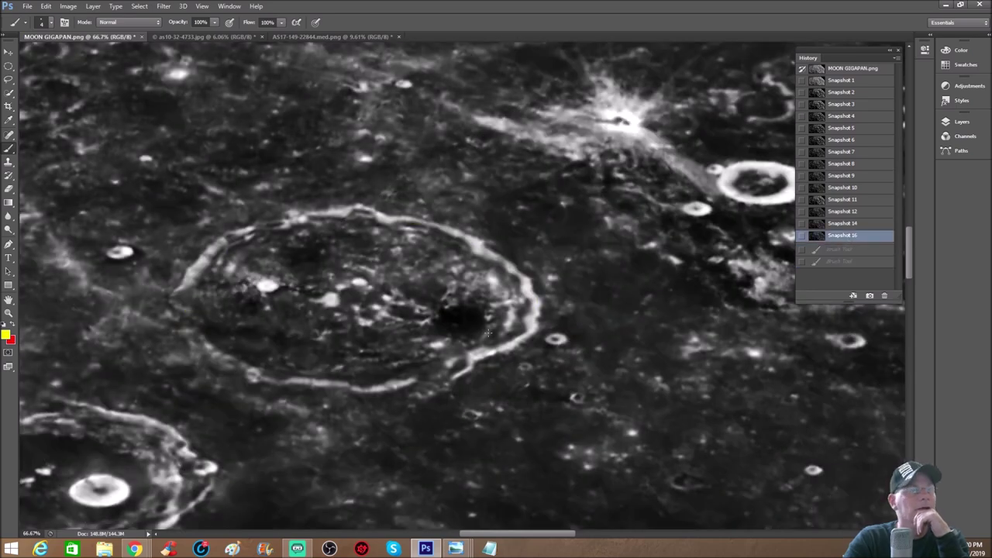
mouse_move(470, 333)
left_mouse_down()
mouse_move(471, 381)
mouse_move(501, 358)
mouse_move(474, 332)
left_mouse_up()
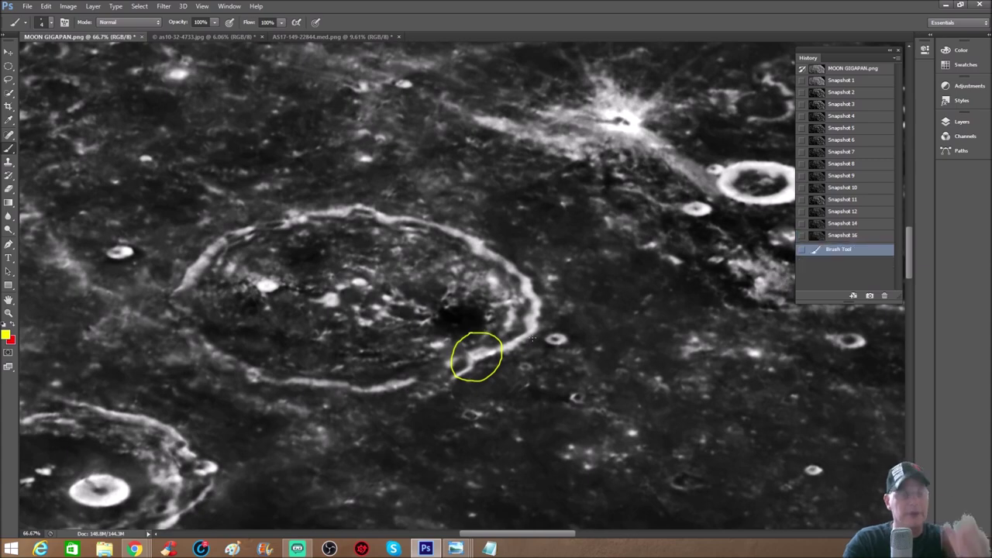
key("ctrl+plus")
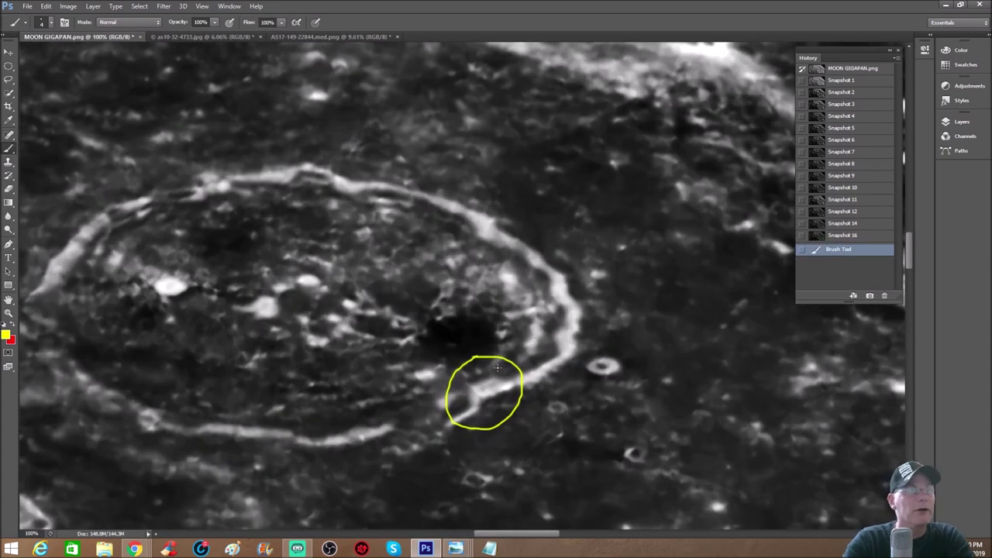
Step: Circle the two small craters on the rim of the neighbouring dark-floored crater in yellow at 100% zoom
scroll(624, 345, "down", 1)
key("ctrl+minus")
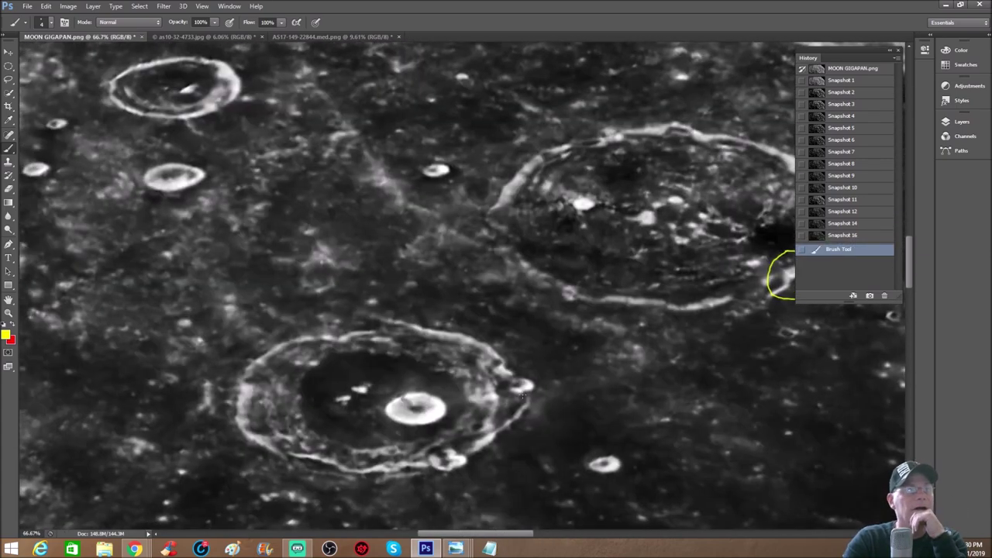
scroll(528, 374, "down", 3)
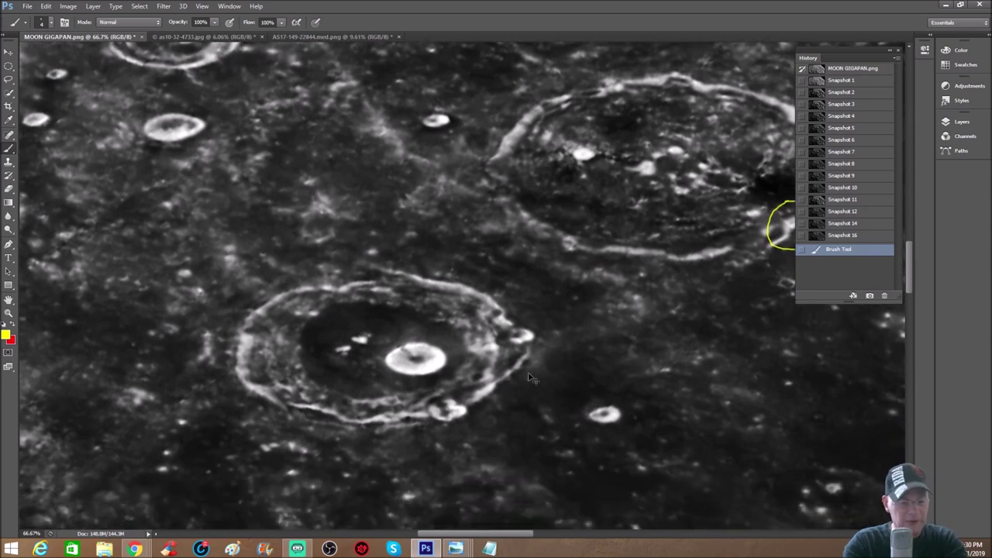
key("ctrl+plus")
scroll(528, 374, "down", 1)
left_click_drag(530, 308, 541, 300)
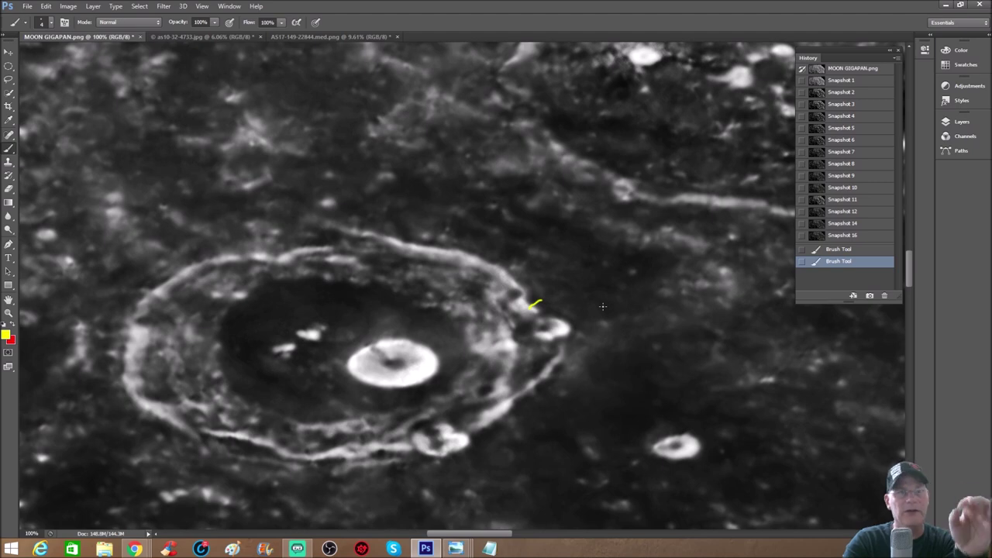
mouse_move(533, 301)
left_mouse_down()
mouse_move(509, 319)
mouse_move(556, 372)
mouse_move(618, 315)
mouse_move(529, 299)
left_mouse_up()
mouse_move(447, 400)
left_mouse_down()
mouse_move(414, 417)
mouse_move(448, 483)
mouse_move(473, 426)
mouse_move(434, 405)
left_mouse_up()
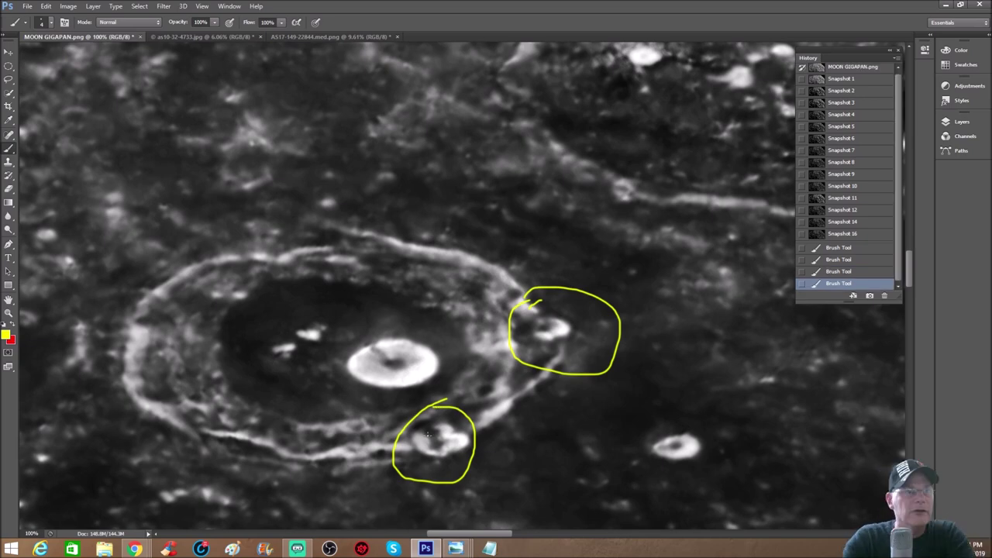
Step: Trace the shapes inside the lower circled rim crater and outline the bright white crater on the dark floor
left_click_drag(432, 446, 438, 443)
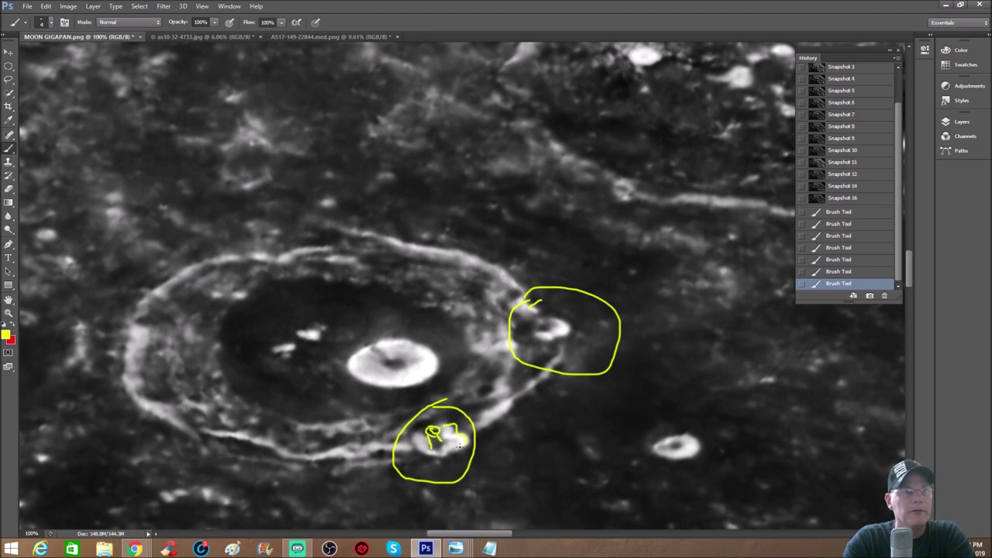
left_click_drag(414, 439, 419, 448)
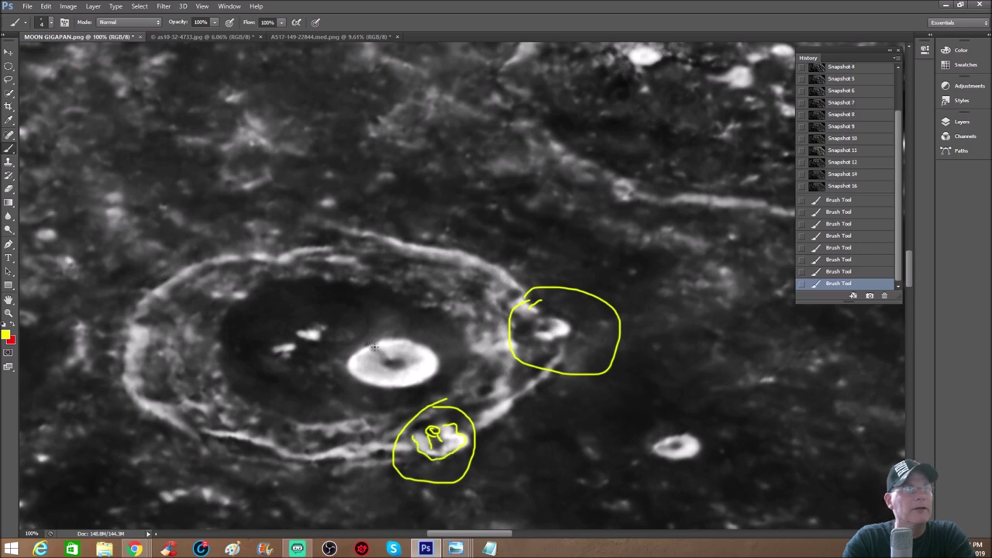
mouse_move(380, 368)
left_mouse_down()
mouse_move(357, 366)
mouse_move(385, 384)
mouse_move(426, 379)
mouse_move(438, 362)
mouse_move(434, 345)
mouse_move(401, 335)
mouse_move(356, 371)
left_mouse_up()
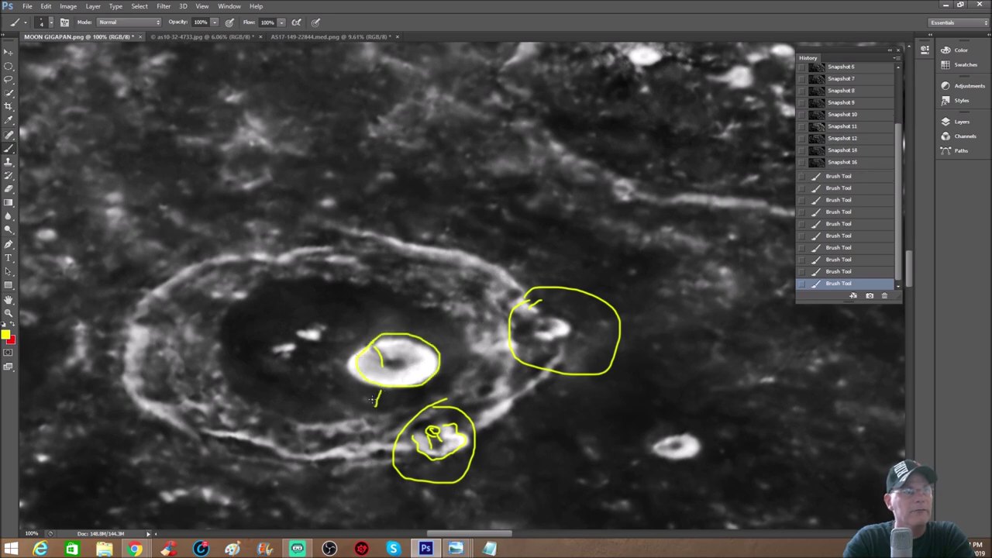
Step: Add yellow marks below the bright crater and along the dark floor's upper edge, and outline and hatch the round shape beside the white spots
left_click_drag(381, 402, 390, 392)
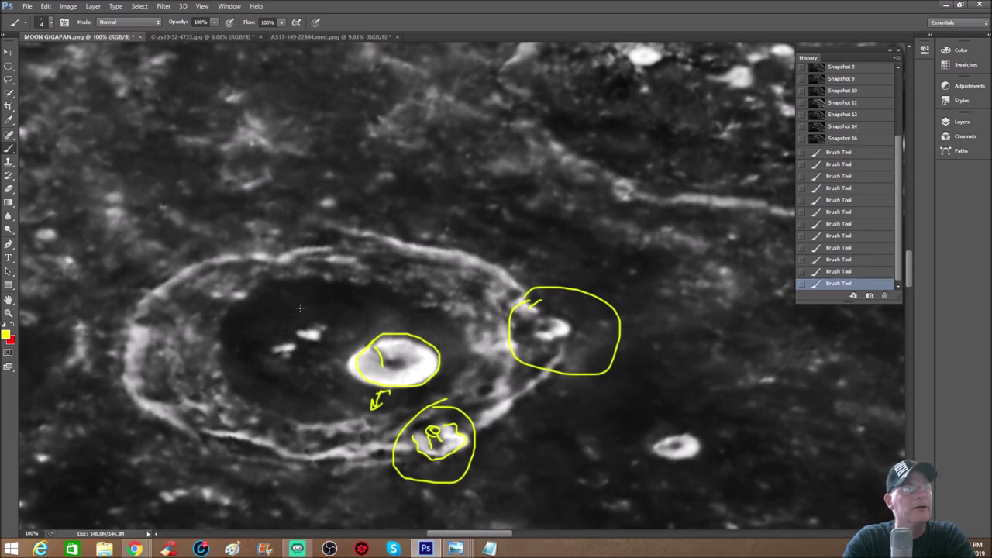
mouse_move(229, 348)
left_mouse_down()
mouse_move(256, 295)
mouse_move(337, 286)
mouse_move(397, 302)
left_mouse_up()
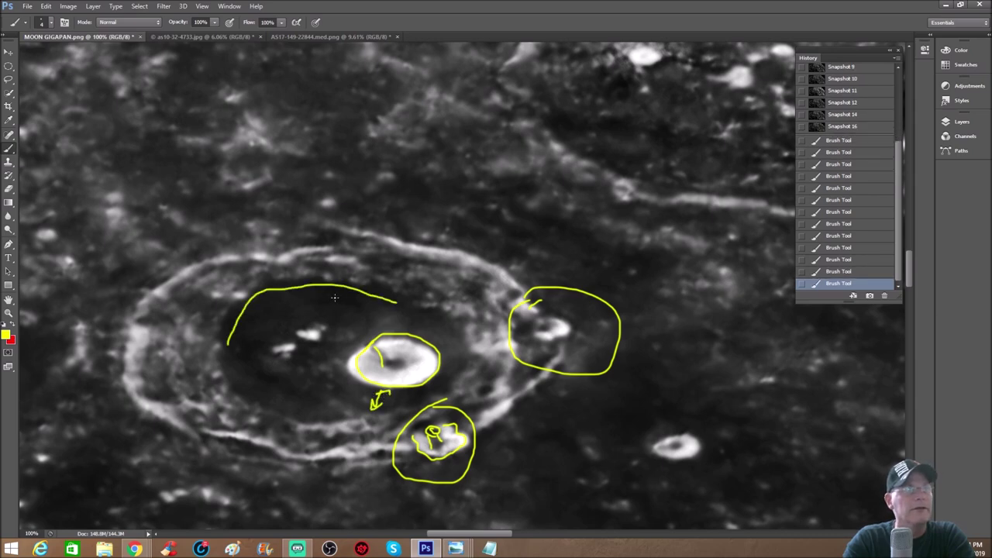
mouse_move(333, 281)
left_mouse_down()
mouse_move(307, 284)
mouse_move(291, 311)
mouse_move(296, 349)
mouse_move(317, 362)
mouse_move(398, 282)
mouse_move(366, 271)
mouse_move(314, 279)
left_mouse_up()
left_click_drag(299, 312, 359, 306)
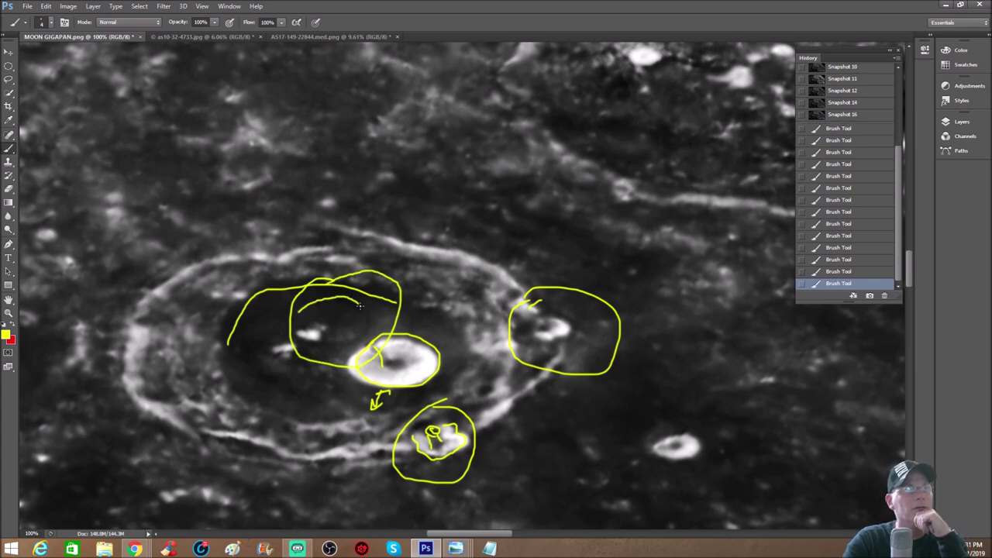
mouse_move(334, 349)
left_mouse_down()
mouse_move(319, 348)
mouse_move(352, 337)
mouse_move(357, 311)
left_mouse_up()
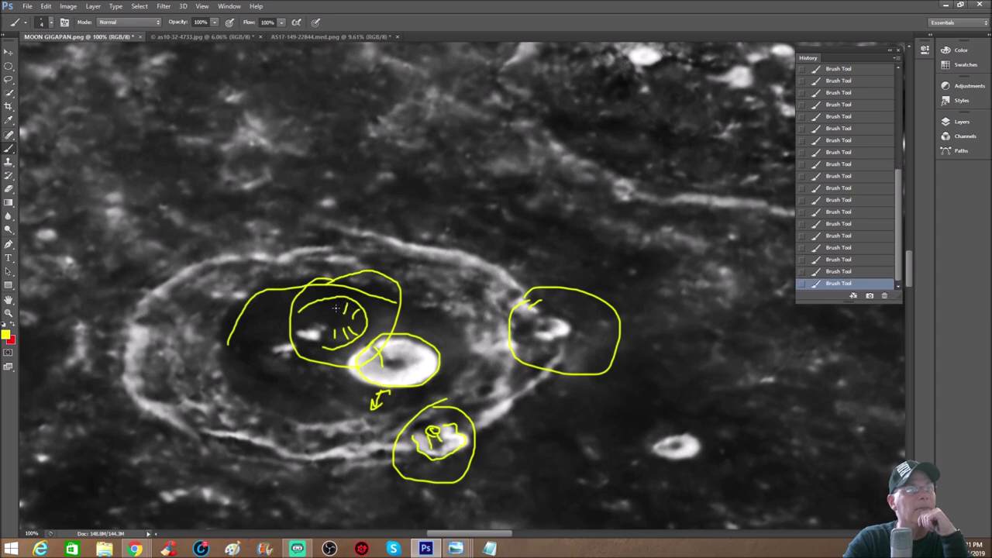
Step: Clear all yellow marks by restoring Snapshot 16
left_click(845, 259)
scroll(881, 162, "up", 5)
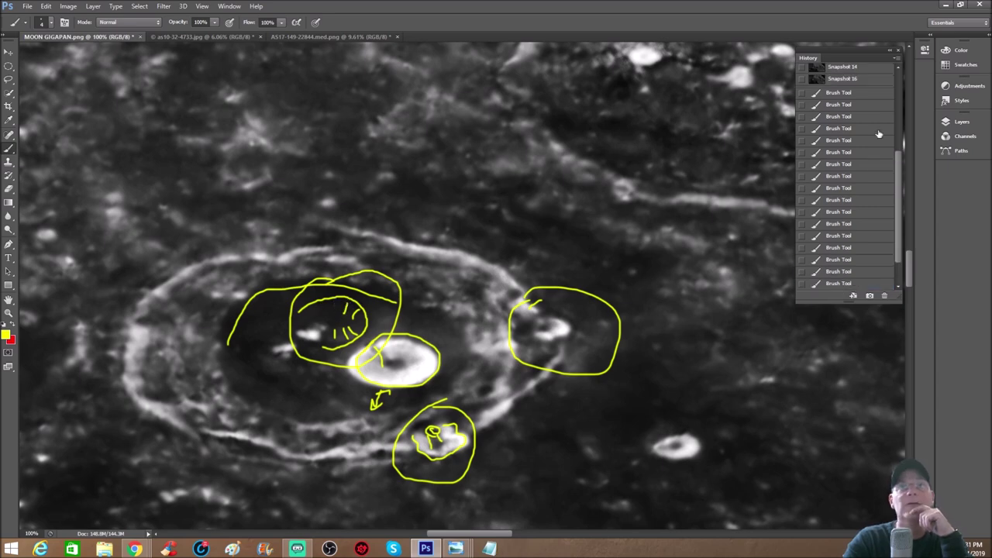
left_click(874, 80)
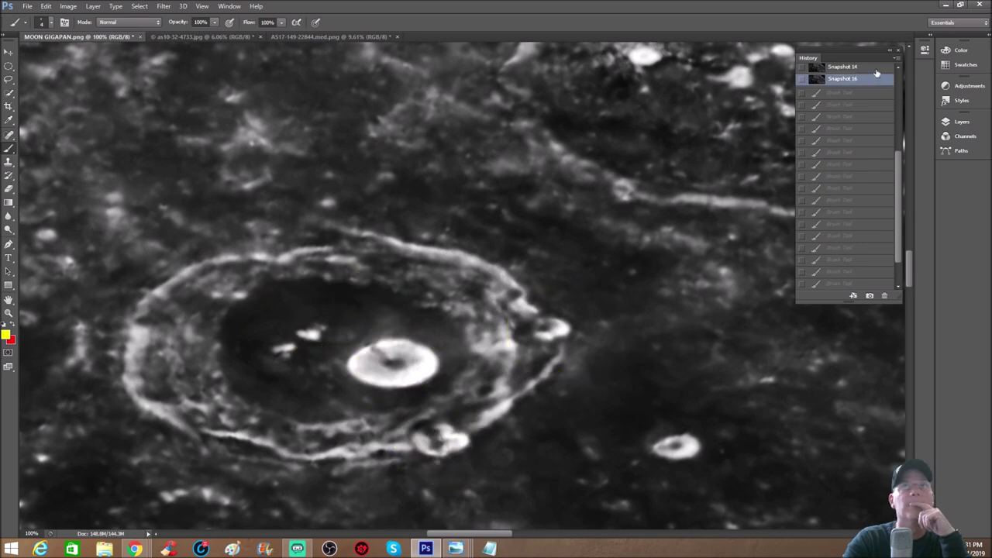
Step: Examine the moon image from the dark-floored crater down to the lower edge at 33.3% and 50% zoom
key("ctrl+minus")
scroll(504, 266, "up", 2)
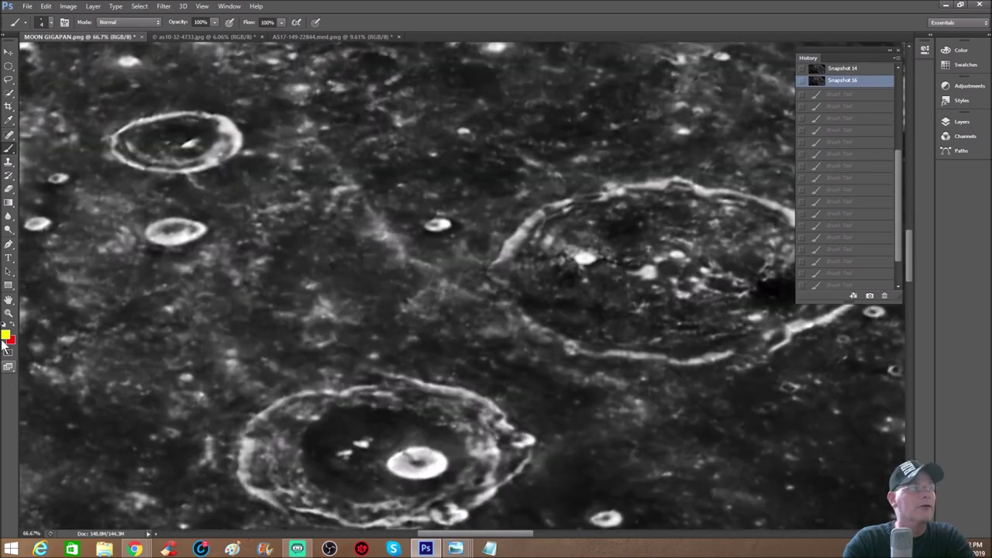
left_click(9, 313)
key("ctrl+minus")
key("ctrl+minus")
left_click_drag(499, 535, 429, 534)
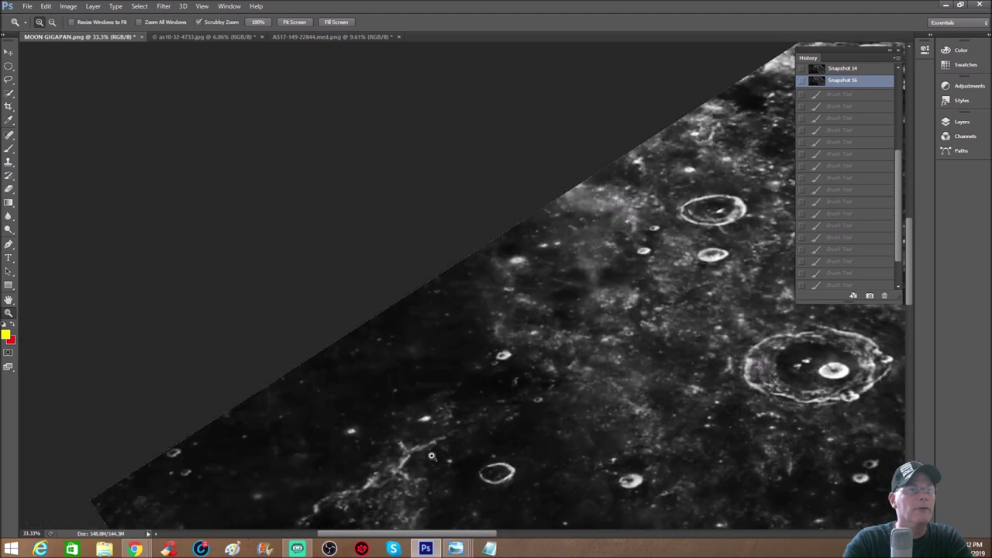
scroll(428, 456, "down", 6)
scroll(428, 456, "down", 4)
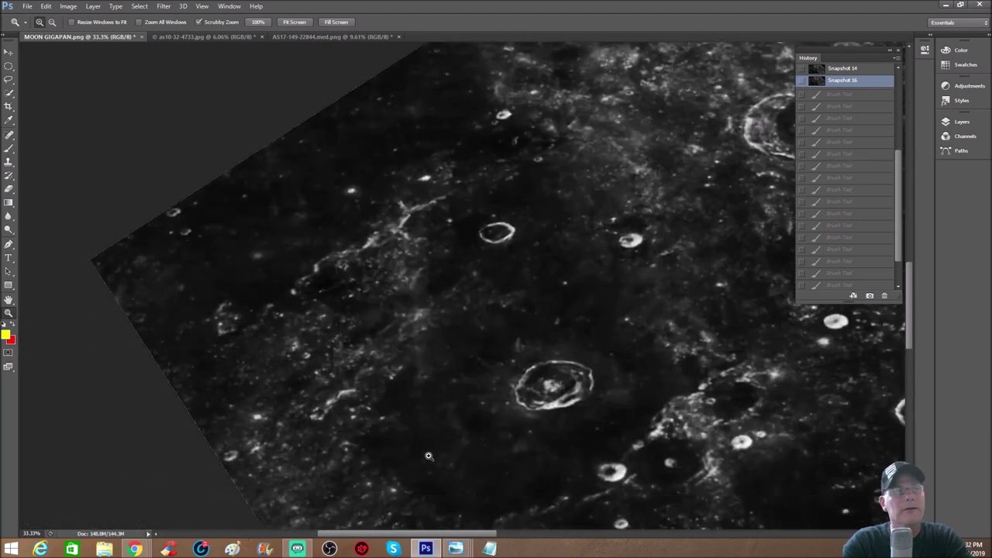
key("ctrl+plus")
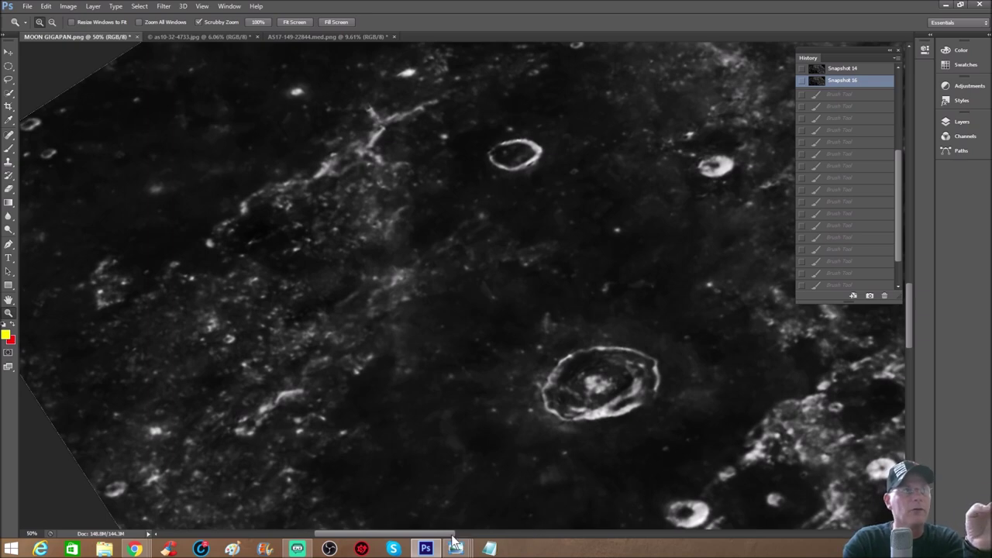
left_click_drag(458, 536, 517, 532)
scroll(750, 461, "down", 1)
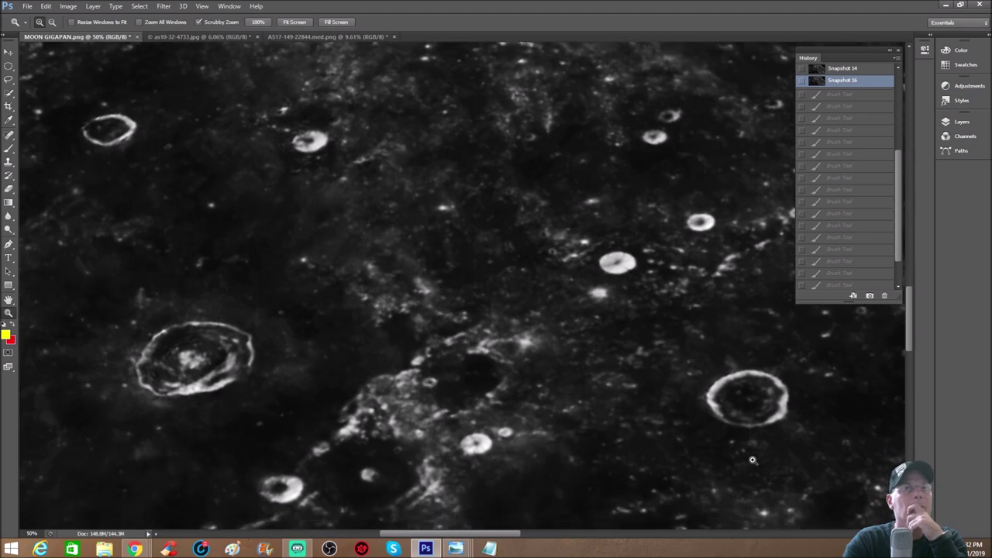
scroll(820, 385, "down", 4)
scroll(820, 386, "down", 9)
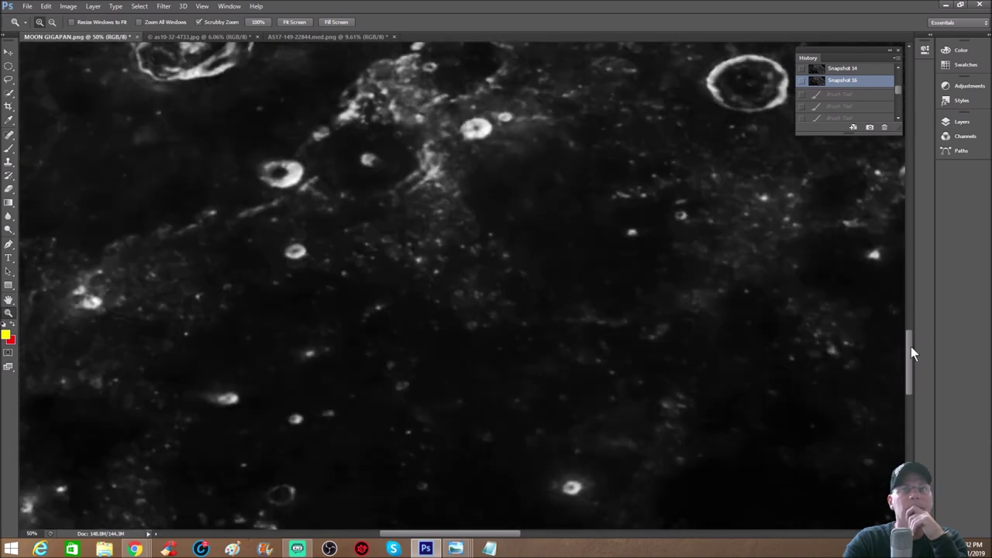
left_click_drag(911, 352, 904, 382)
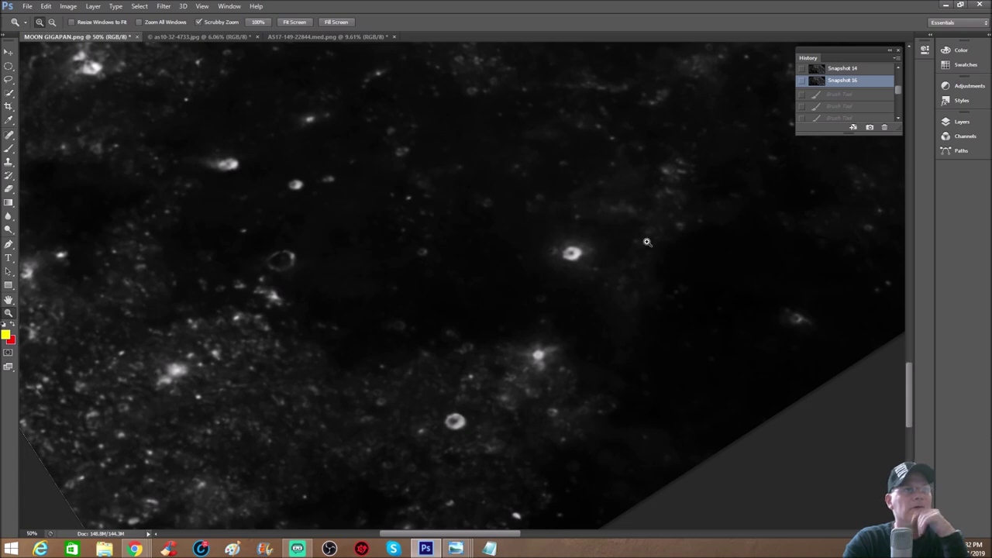
Step: Restore Snapshot 14 and examine the terrain from the large craters to the lower-right image edge at 50% zoom
left_click(845, 68)
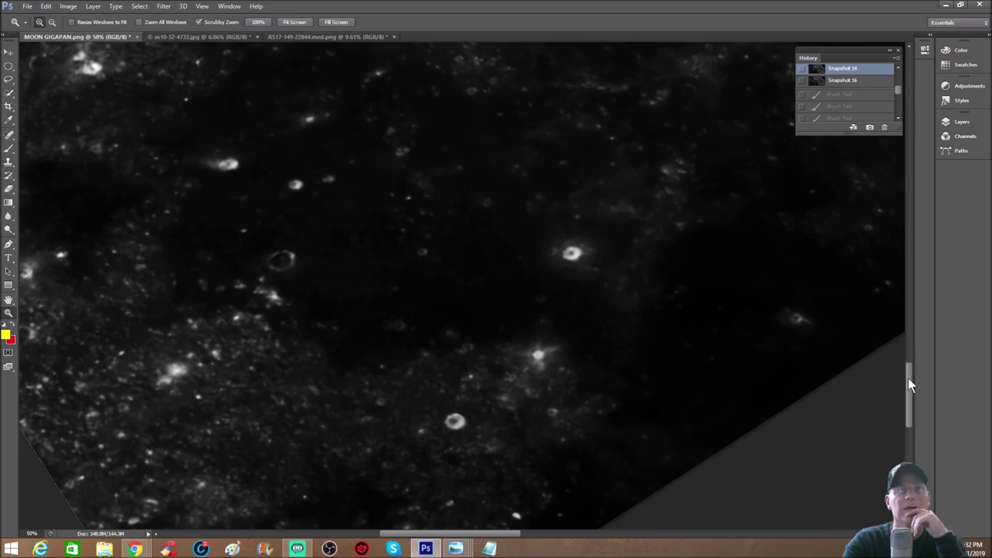
left_click_drag(909, 378, 914, 252)
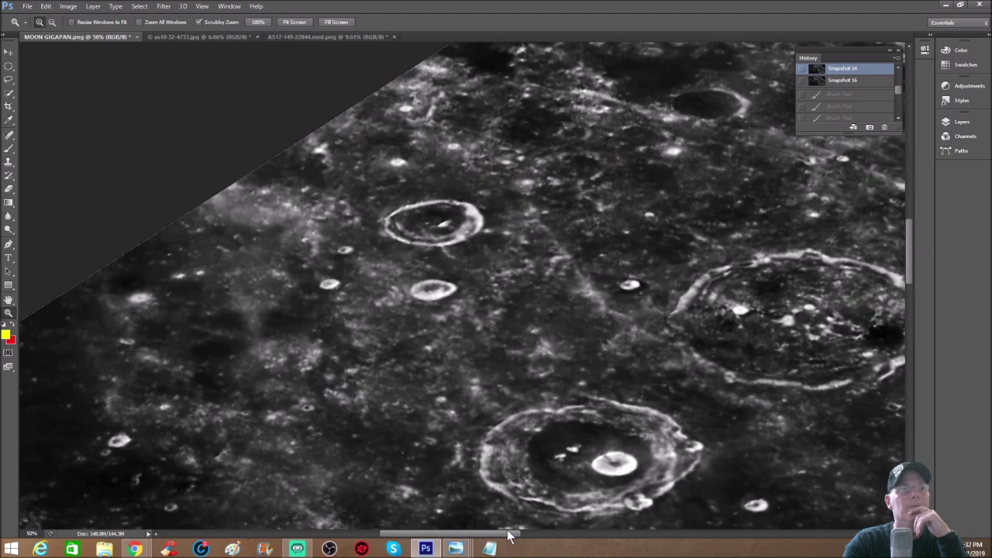
left_click_drag(503, 535, 604, 535)
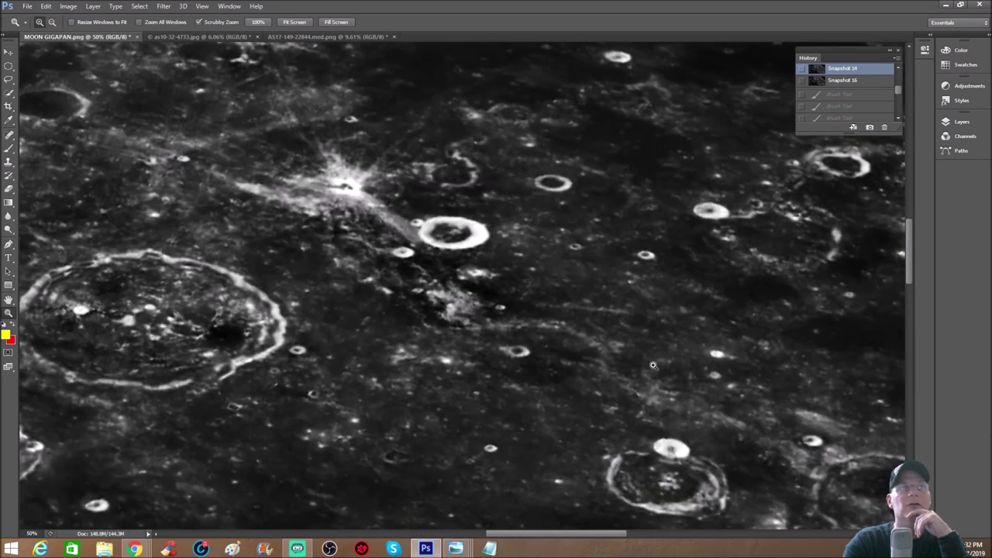
scroll(779, 417, "down", 4)
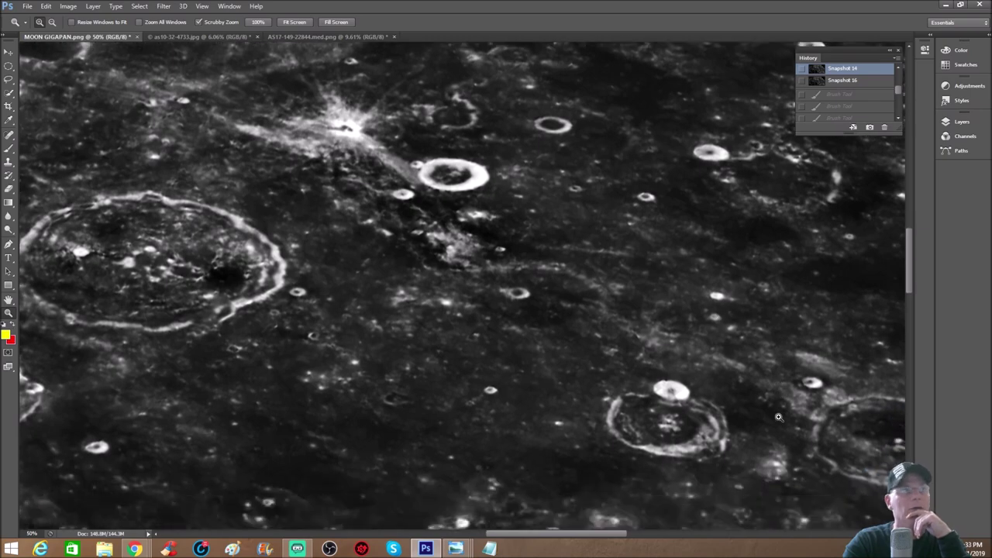
scroll(772, 424, "down", 3)
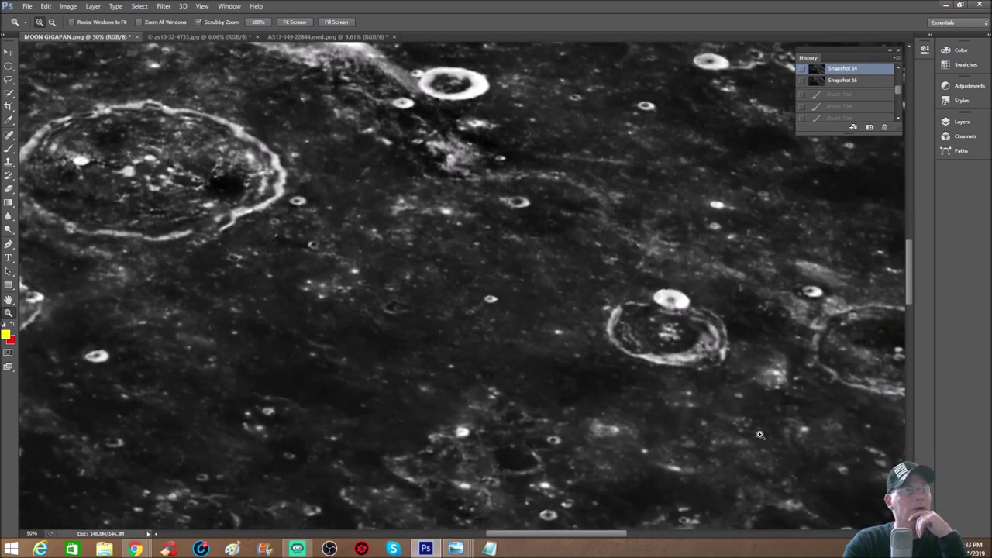
left_click_drag(600, 543, 657, 542)
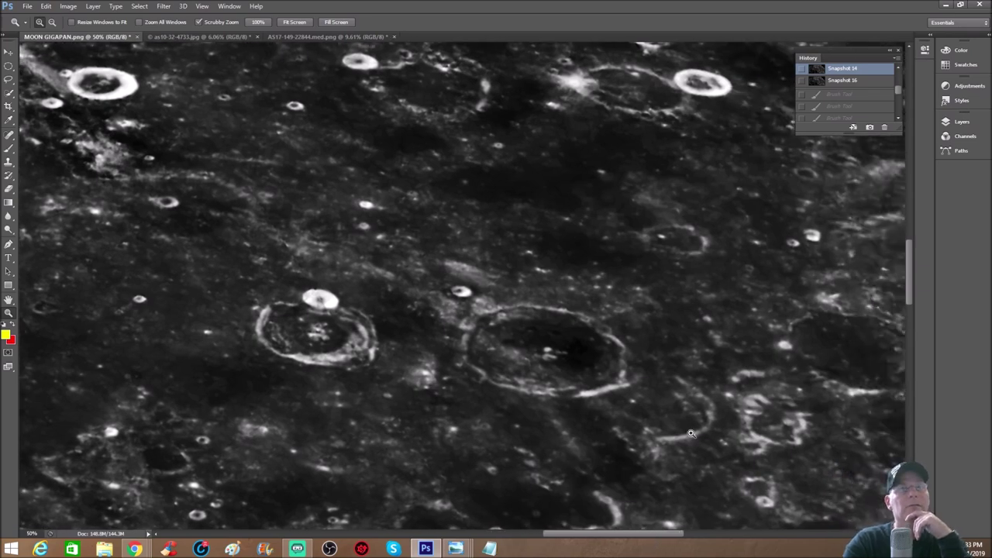
scroll(691, 434, "down", 5)
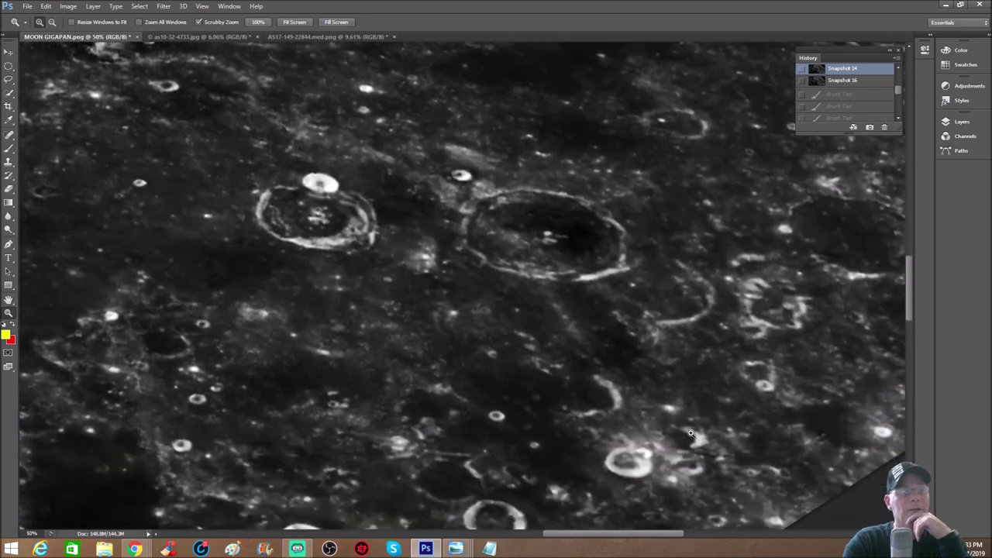
scroll(692, 434, "down", 1)
scroll(690, 434, "down", 1)
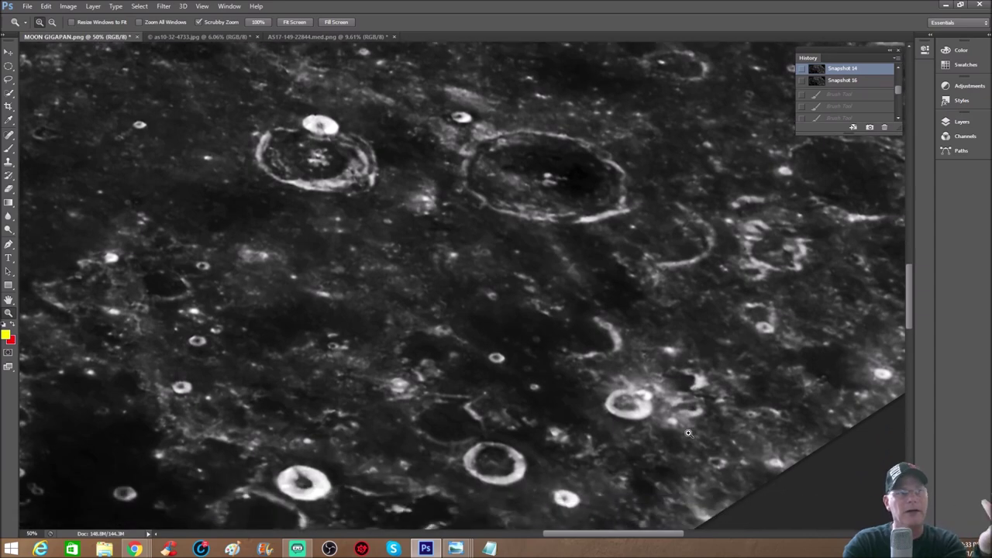
scroll(566, 467, "down", 1)
scroll(550, 465, "down", 1)
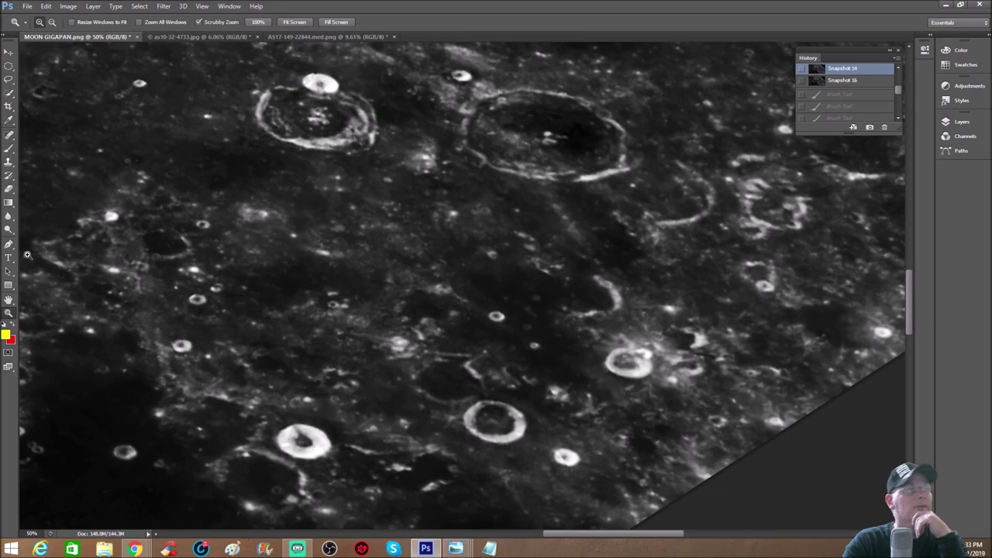
Step: Circle the wide cratered area near the lower-right image edge in yellow, and clear the mark by restoring Snapshot 16 and Snapshot 14
left_click(9, 148)
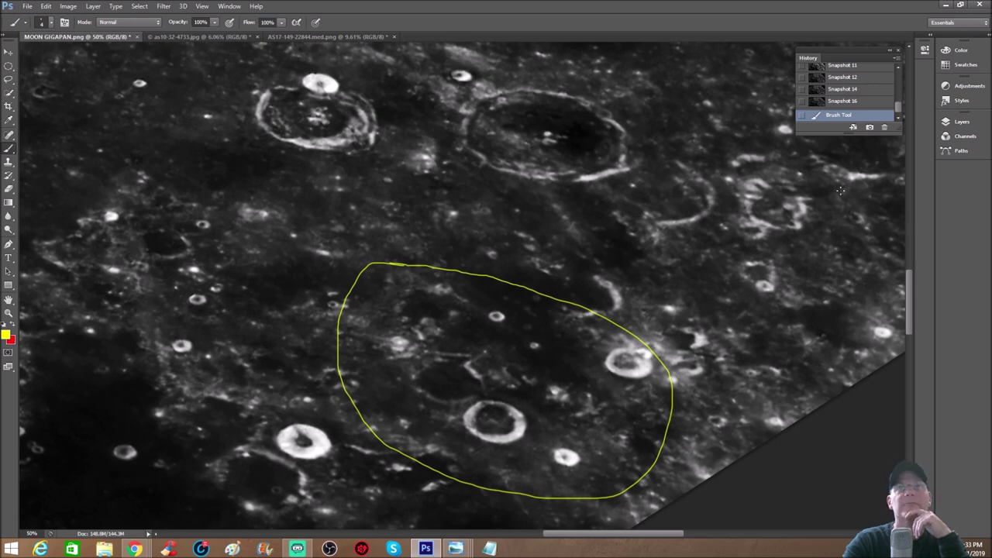
left_click(847, 101)
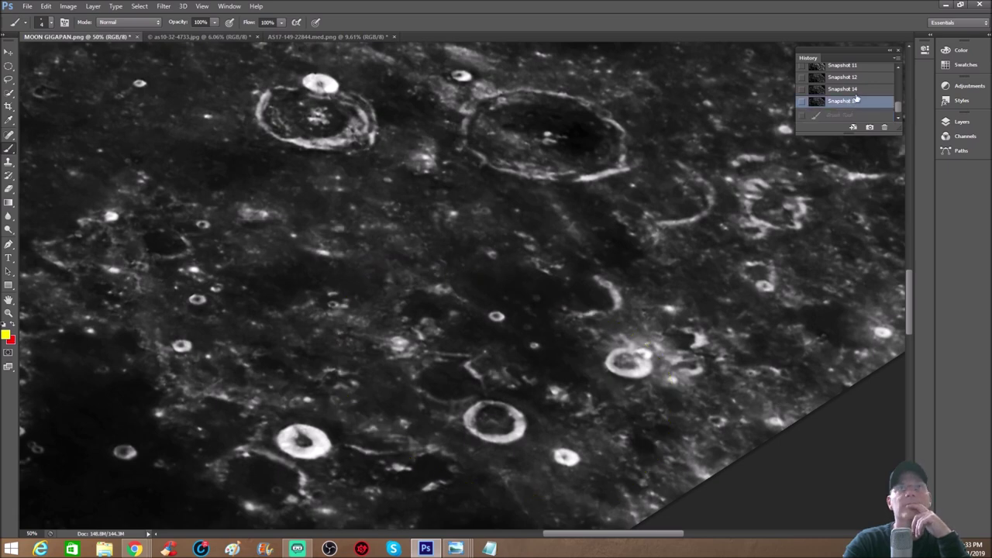
left_click(852, 89)
Step: Circle the bright ring-shaped crater beyond the dark oval patch in yellow and enlarge the view to 66.7%
left_click_drag(556, 532, 611, 530)
scroll(713, 460, "up", 1)
scroll(713, 461, "up", 5)
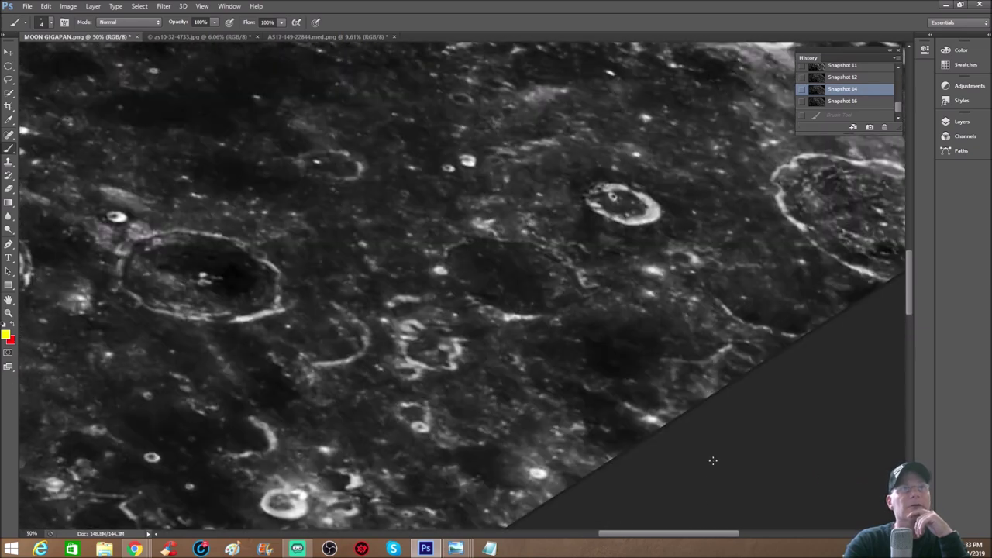
scroll(713, 454, "up", 1)
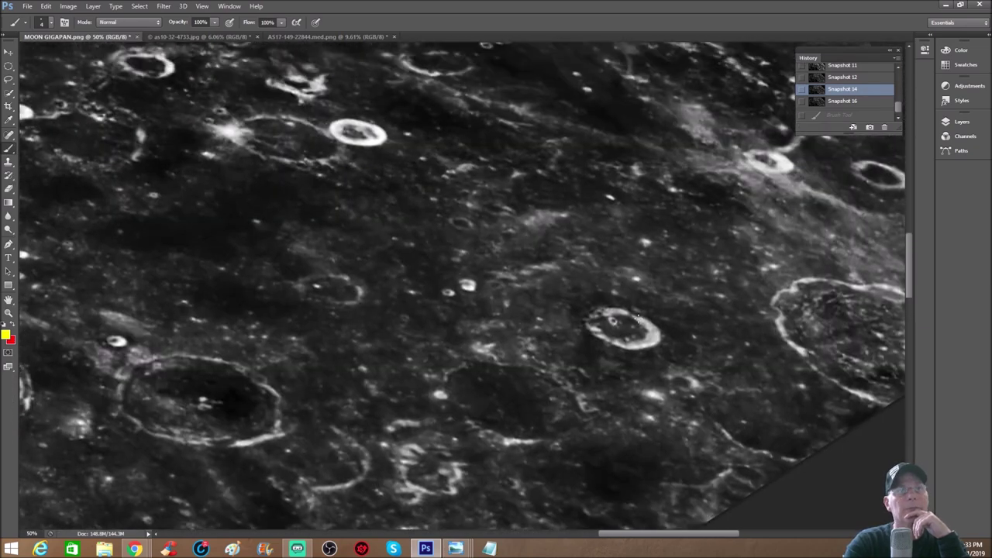
mouse_move(614, 276)
left_mouse_down()
mouse_move(572, 383)
mouse_move(693, 304)
mouse_move(624, 278)
left_mouse_up()
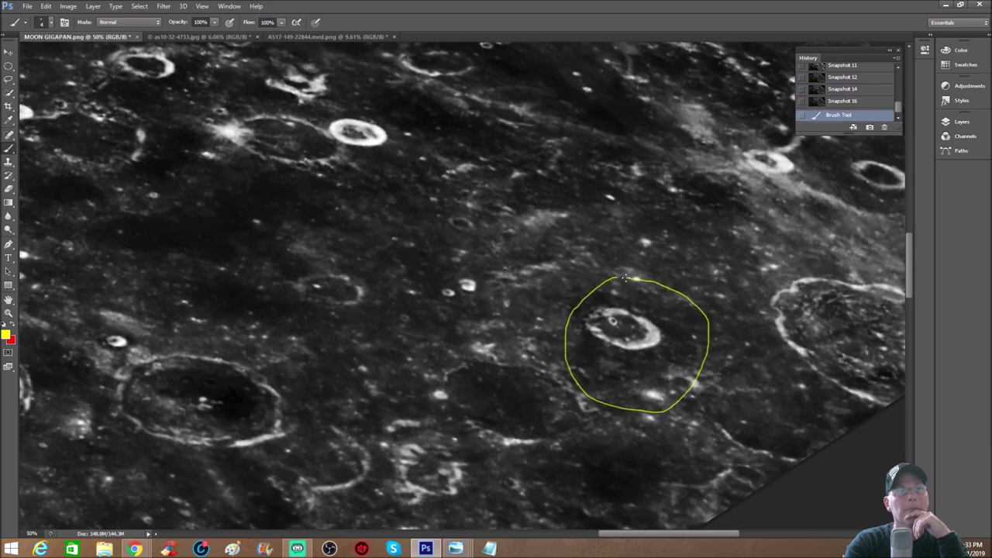
key("ctrl+plus")
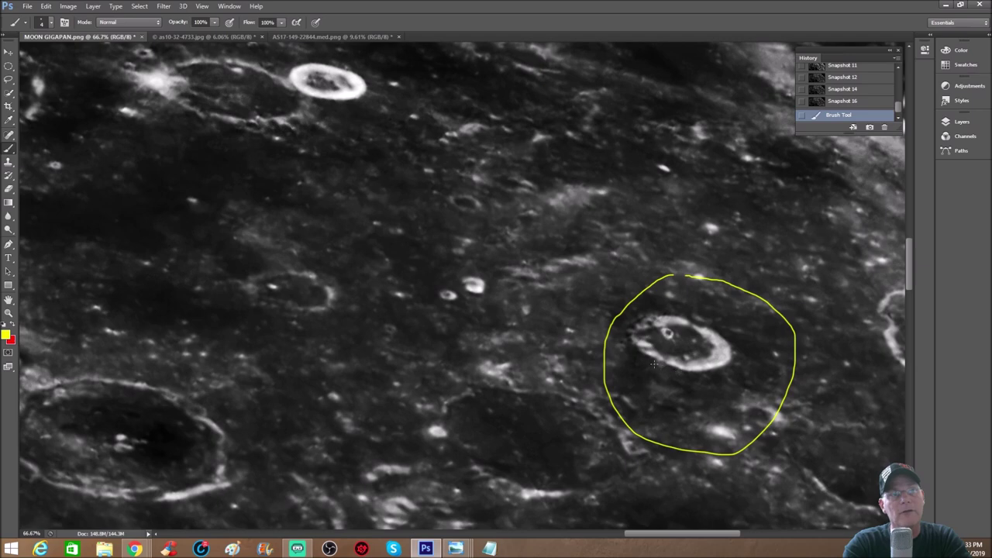
Step: Clear the yellow circle and compare the ring-shaped crater between Snapshot 14 and Snapshot 16, finishing on Snapshot 14
left_click(842, 77)
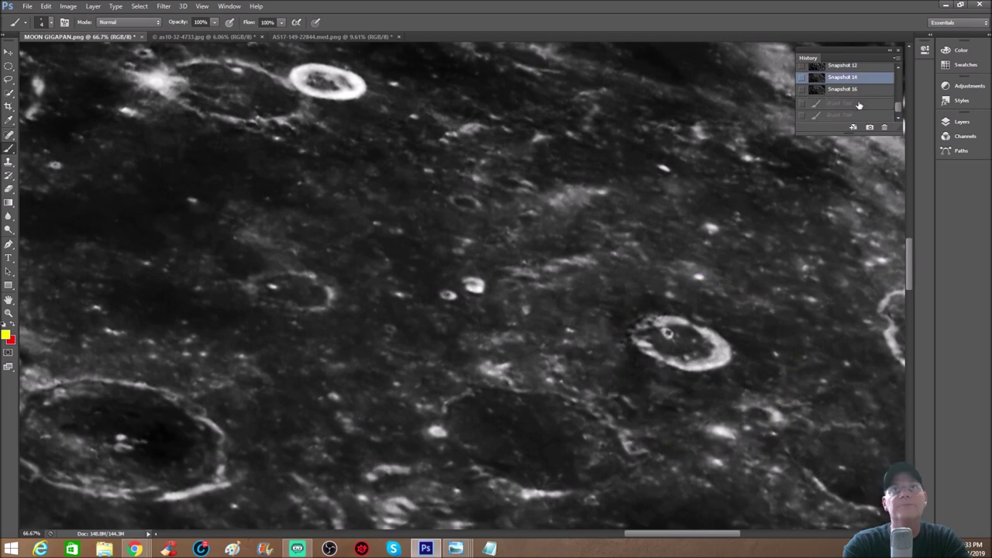
left_click(842, 89)
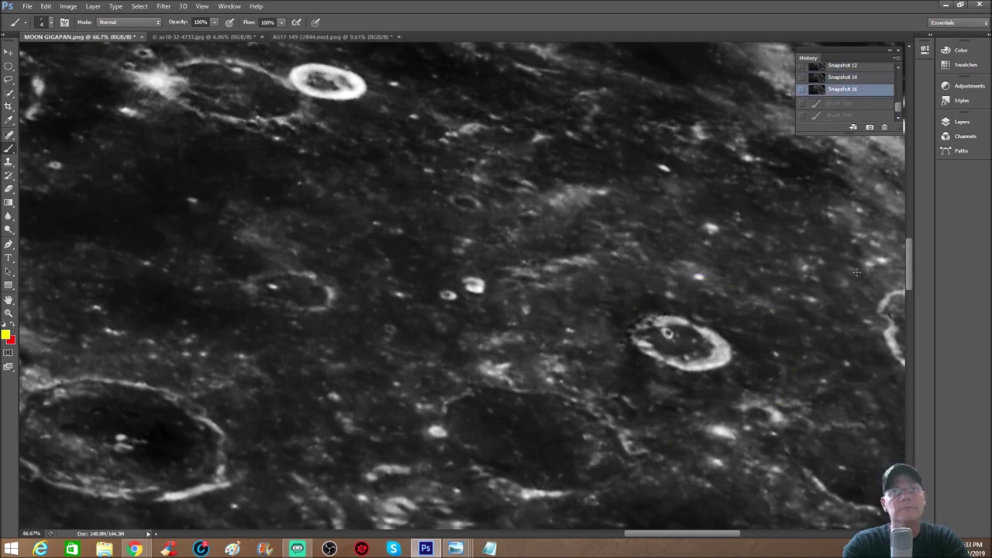
left_click(874, 80)
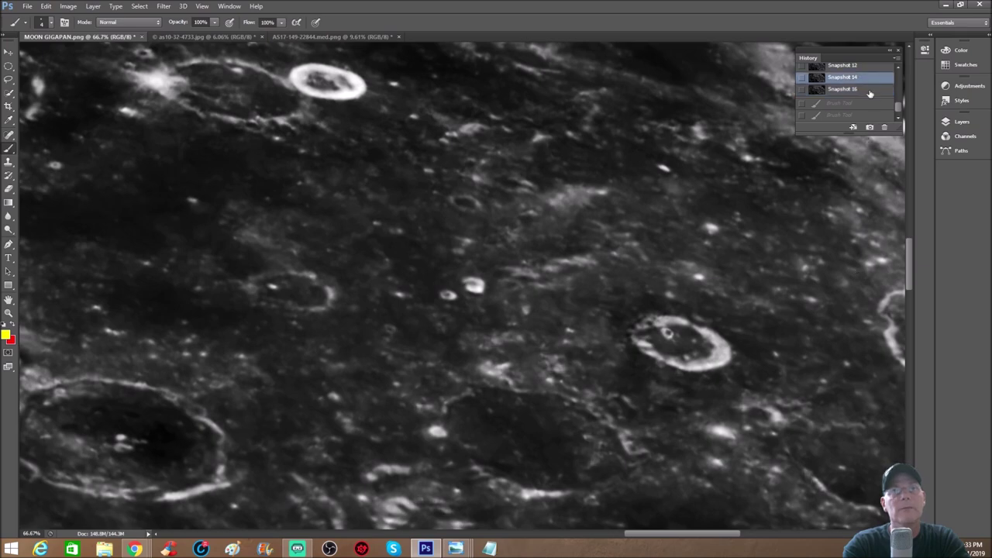
Step: Mark the cratered terrain near the slanted right image edge in yellow at 50% zoom, and clear it by restoring Snapshot 16 and Snapshot 14
scroll(845, 282, "down", 1)
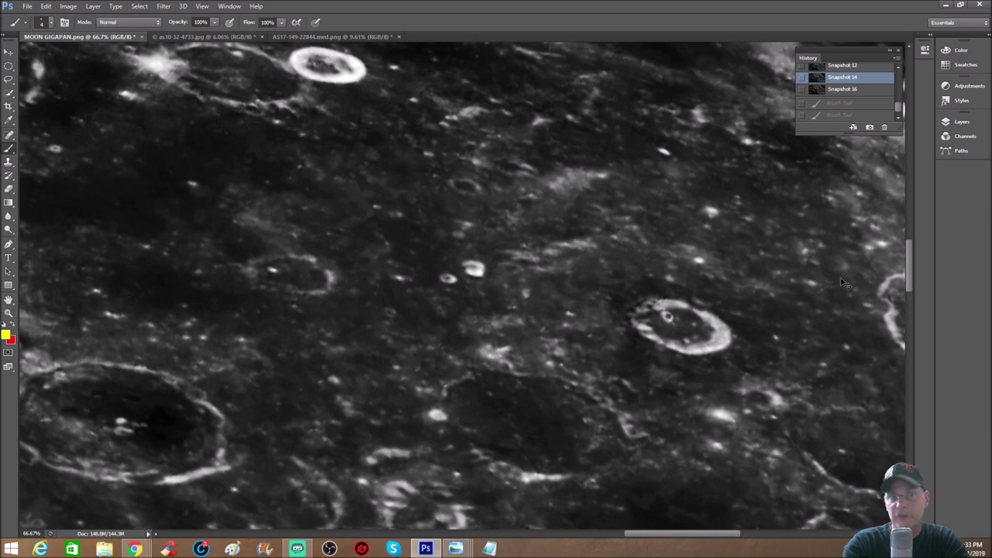
key("ctrl+minus")
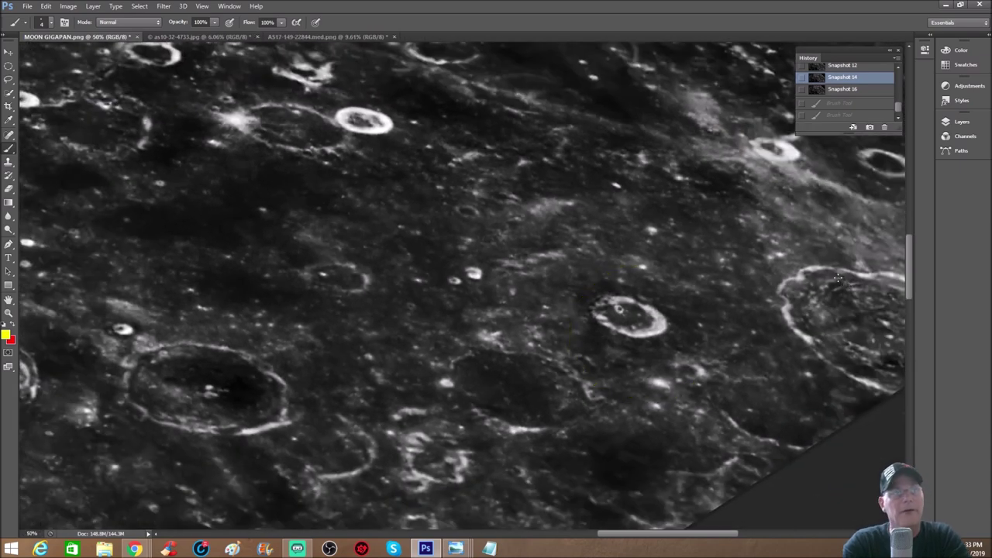
scroll(511, 287, "up", 8)
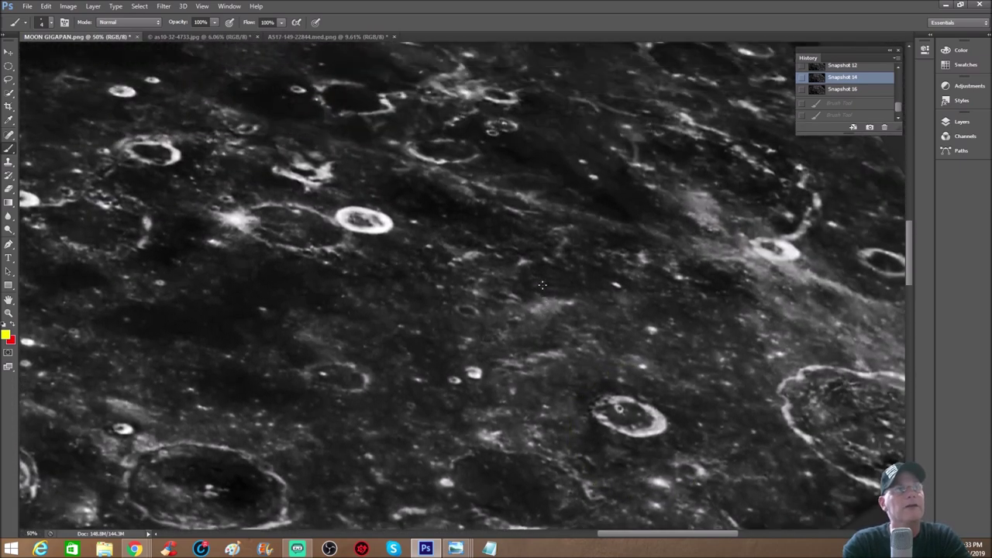
scroll(542, 285, "up", 4)
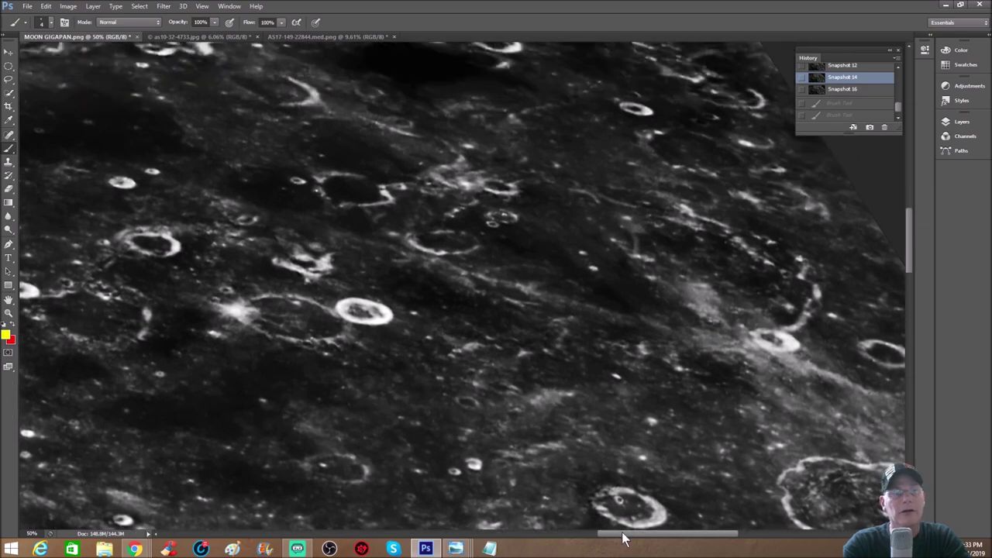
left_click_drag(678, 535, 643, 531)
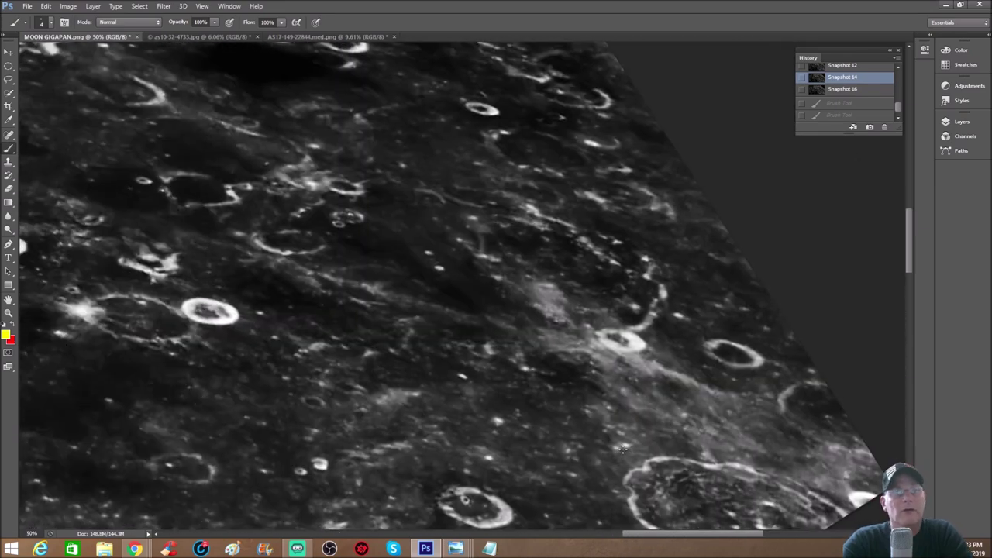
scroll(552, 322, "up", 2)
mouse_move(540, 177)
left_mouse_down()
mouse_move(456, 199)
mouse_move(413, 266)
mouse_move(434, 397)
mouse_move(619, 428)
mouse_move(692, 331)
mouse_move(664, 220)
mouse_move(583, 181)
mouse_move(518, 173)
left_mouse_up()
left_click(865, 105)
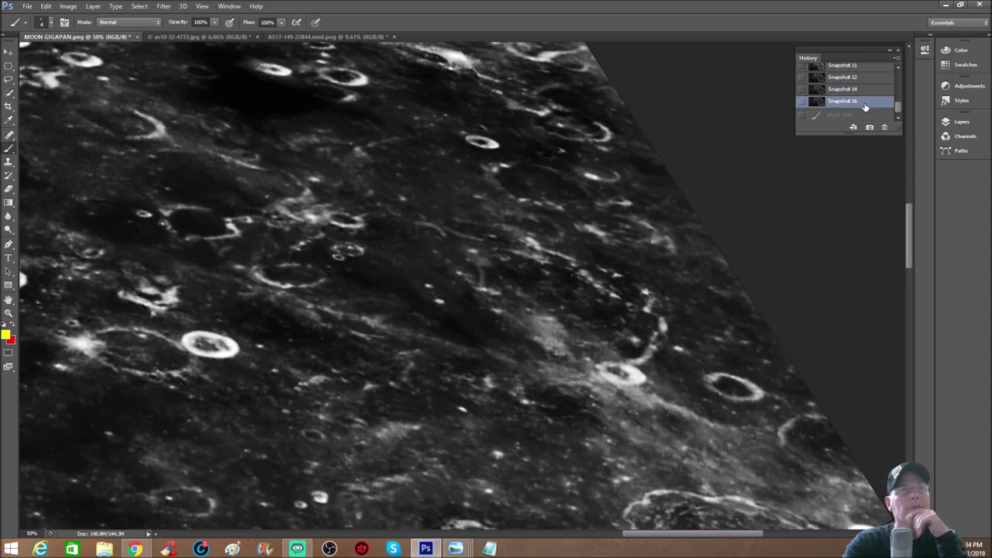
left_click(868, 91)
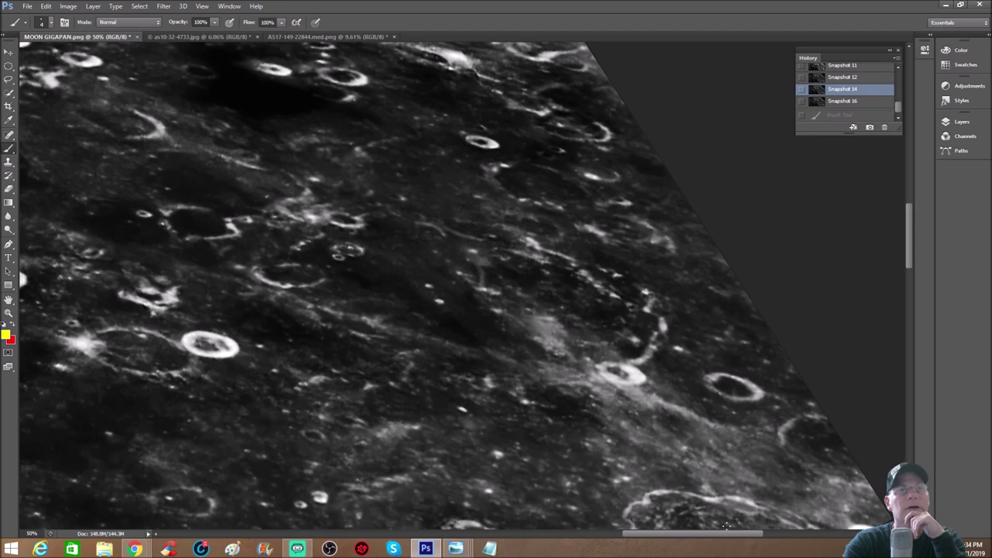
Step: Examine the terrain from the paired craters across to the upper-left image edge and up to the lunar horizon at 50% zoom
left_click_drag(724, 534, 662, 525)
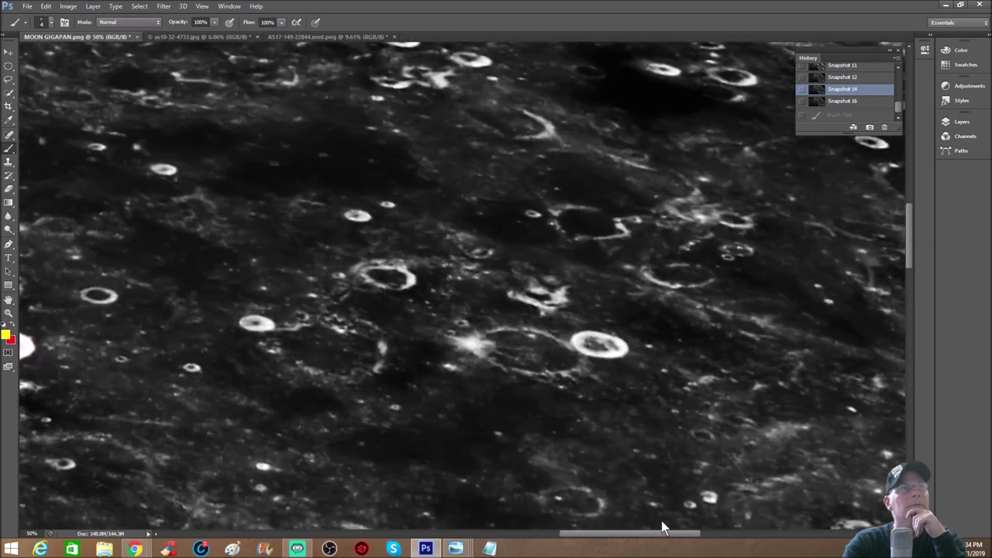
scroll(622, 306, "up", 4)
scroll(622, 306, "up", 3)
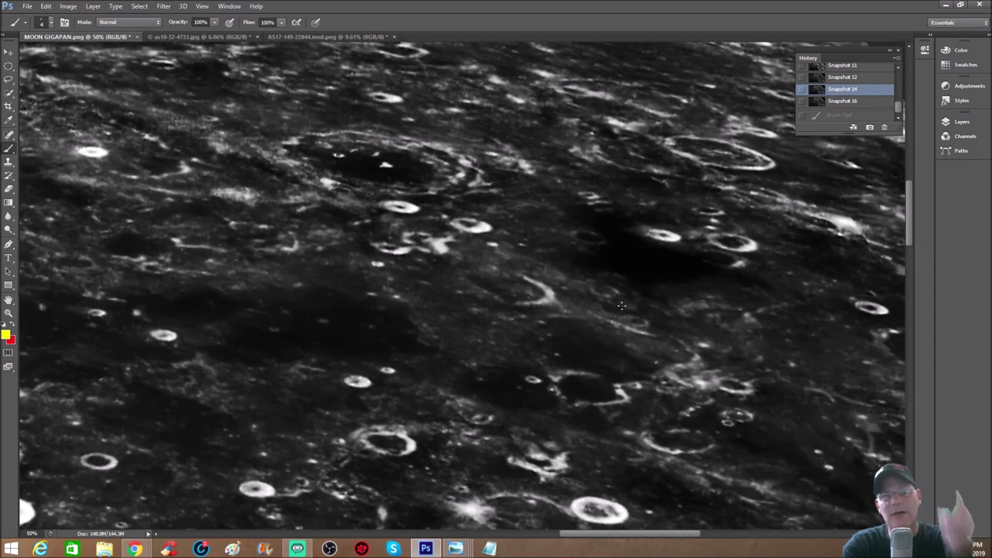
scroll(630, 306, "up", 1)
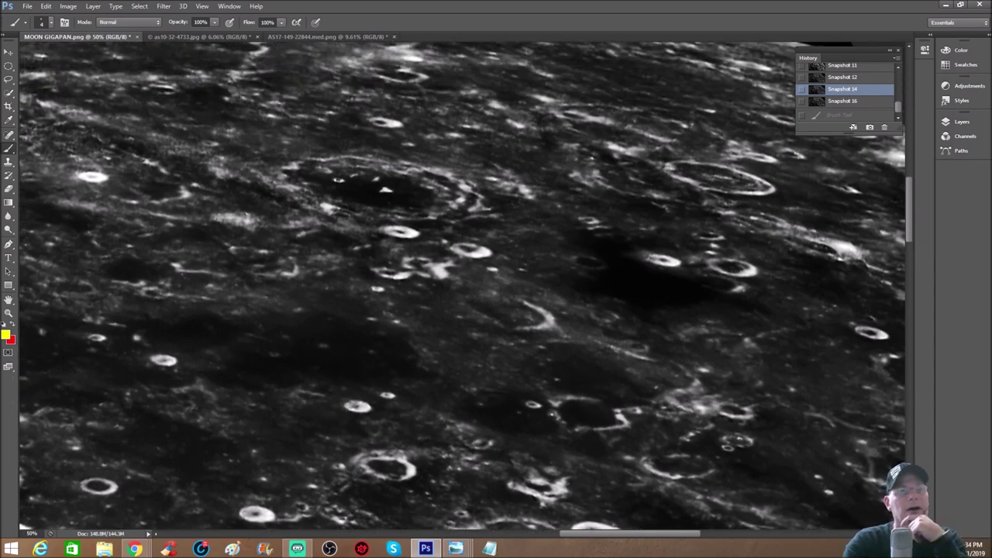
left_click_drag(688, 536, 609, 536)
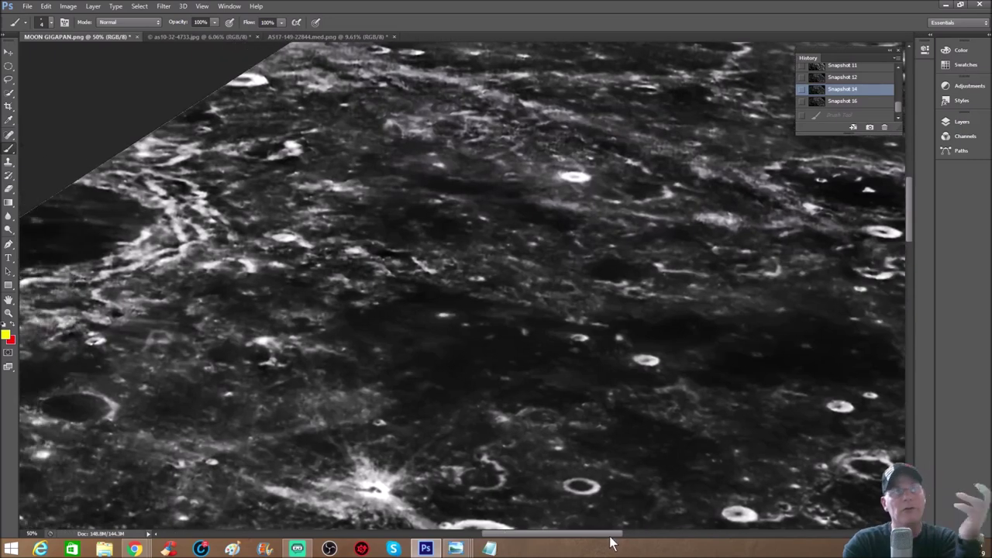
scroll(662, 369, "up", 1)
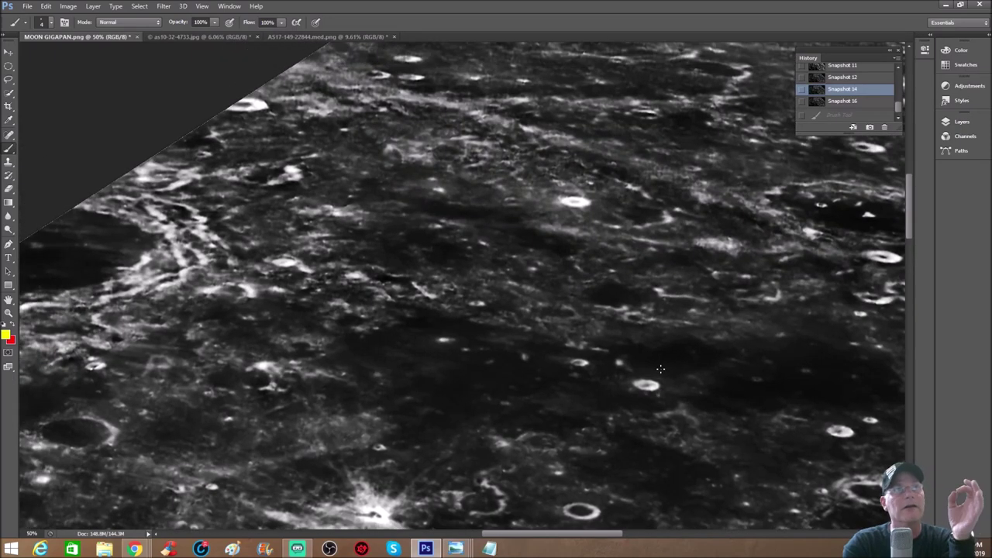
scroll(663, 369, "up", 1)
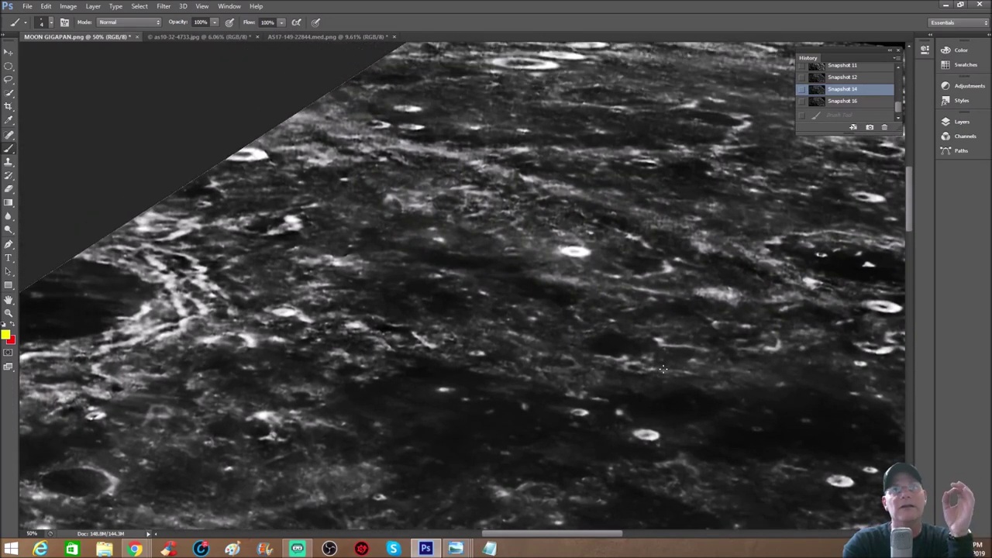
scroll(662, 369, "up", 3)
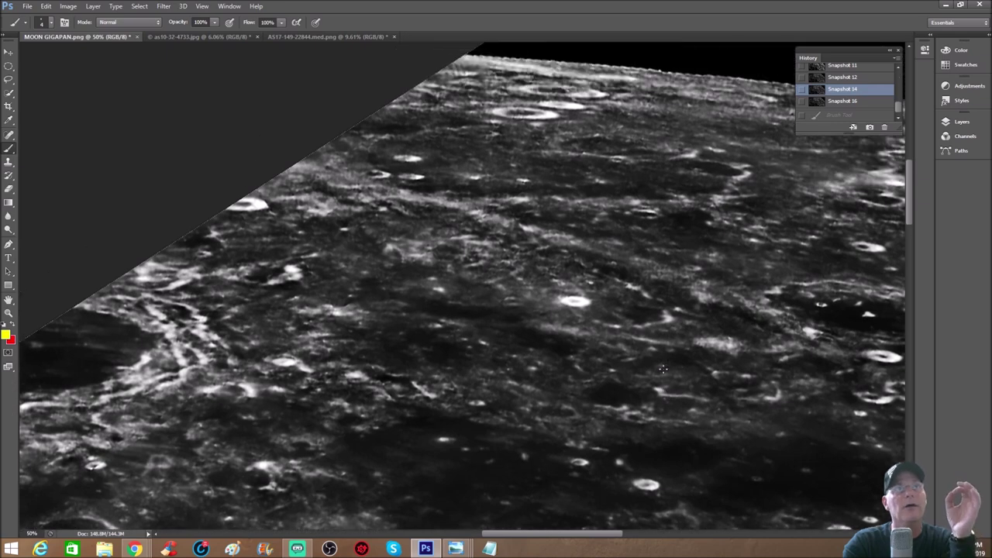
scroll(663, 368, "down", 1)
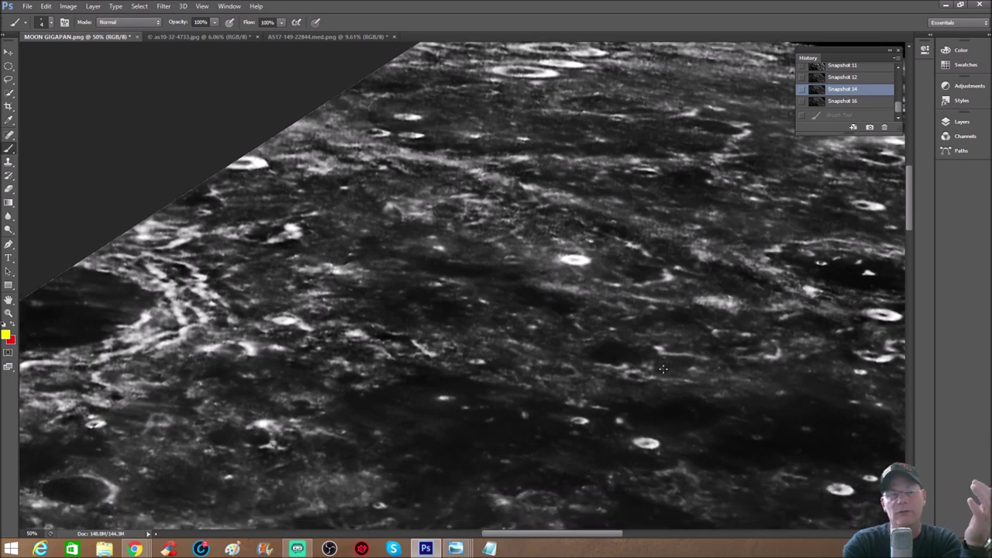
scroll(663, 369, "down", 3)
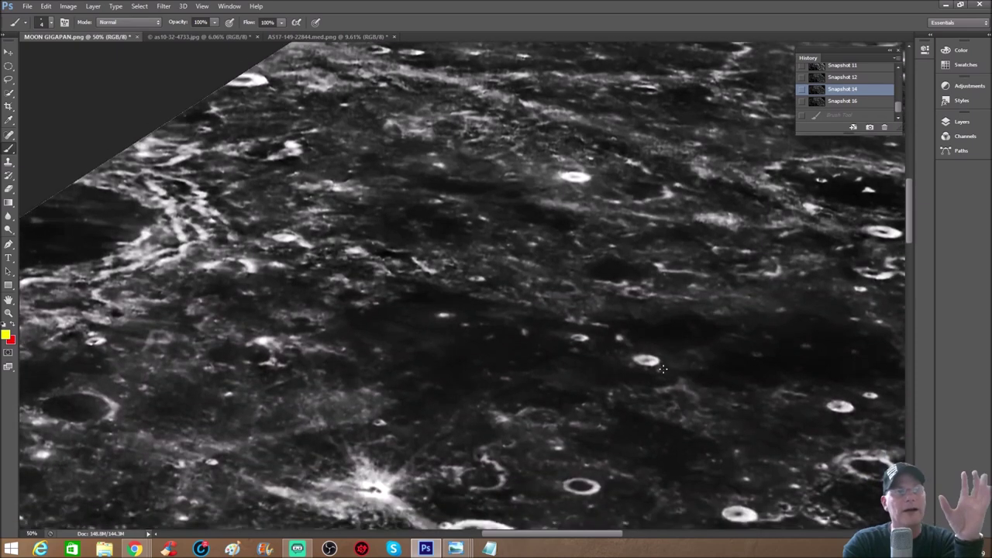
scroll(663, 368, "down", 3)
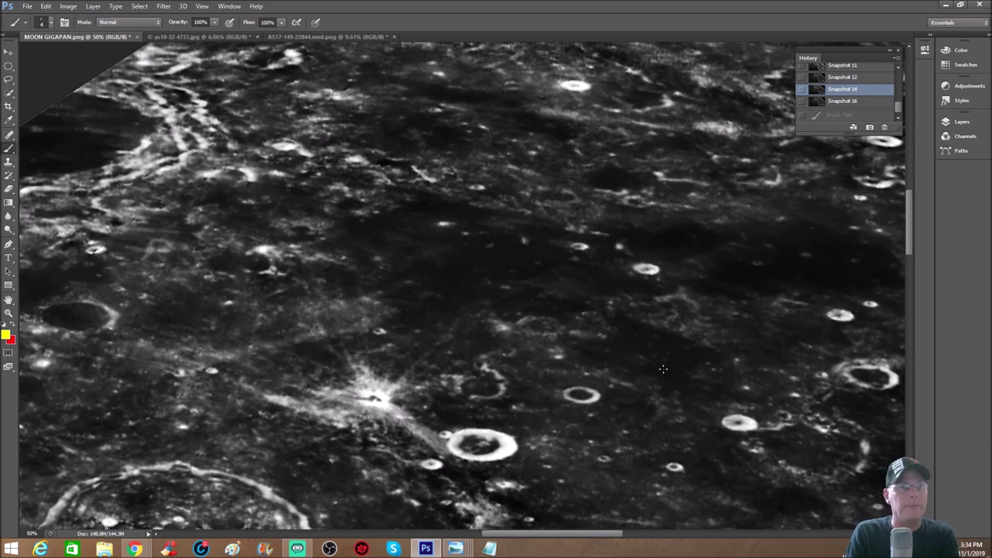
Step: Circle the two faint crater rings beside the bright rayed crater and outline the edge of the neighboring dark plain in yellow
scroll(654, 414, "down", 2)
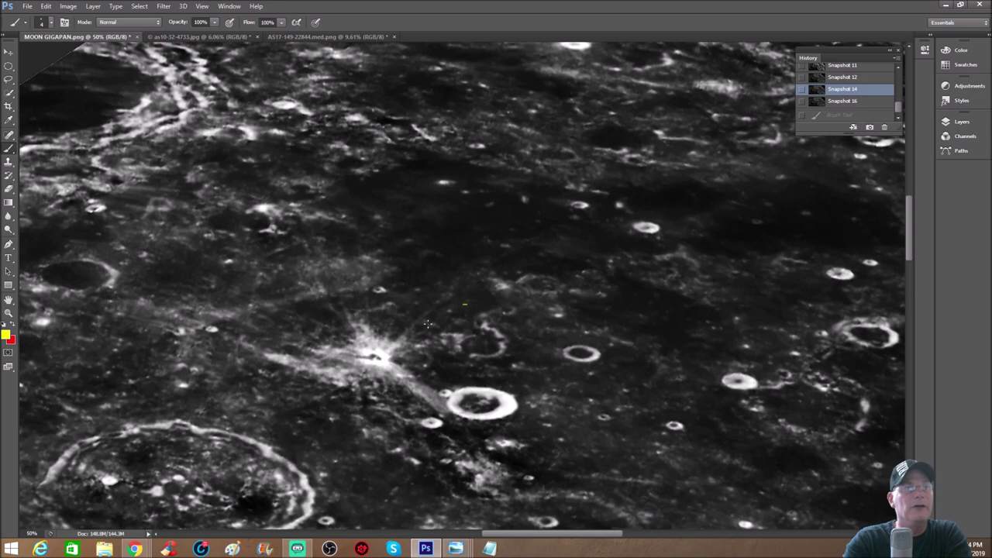
mouse_move(427, 324)
left_mouse_down()
mouse_move(489, 380)
mouse_move(526, 325)
mouse_move(486, 301)
left_mouse_up()
mouse_move(550, 251)
left_mouse_down()
mouse_move(513, 276)
mouse_move(515, 298)
mouse_move(533, 312)
mouse_move(600, 317)
mouse_move(625, 265)
mouse_move(578, 240)
mouse_move(545, 246)
left_mouse_up()
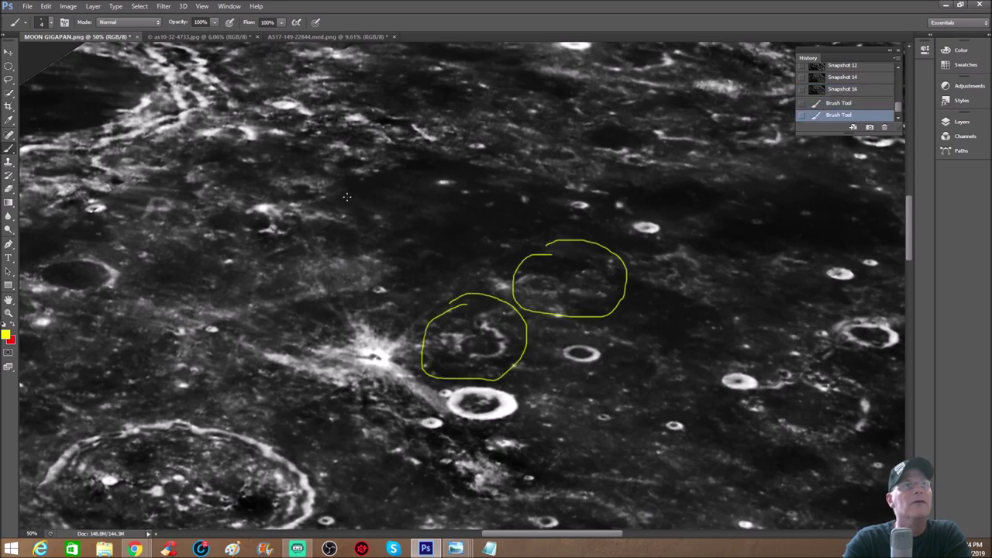
mouse_move(327, 200)
left_mouse_down()
mouse_move(410, 151)
mouse_move(540, 174)
mouse_move(341, 203)
mouse_move(379, 219)
mouse_move(376, 235)
mouse_move(402, 259)
mouse_move(385, 278)
mouse_move(415, 306)
mouse_move(485, 254)
left_mouse_up()
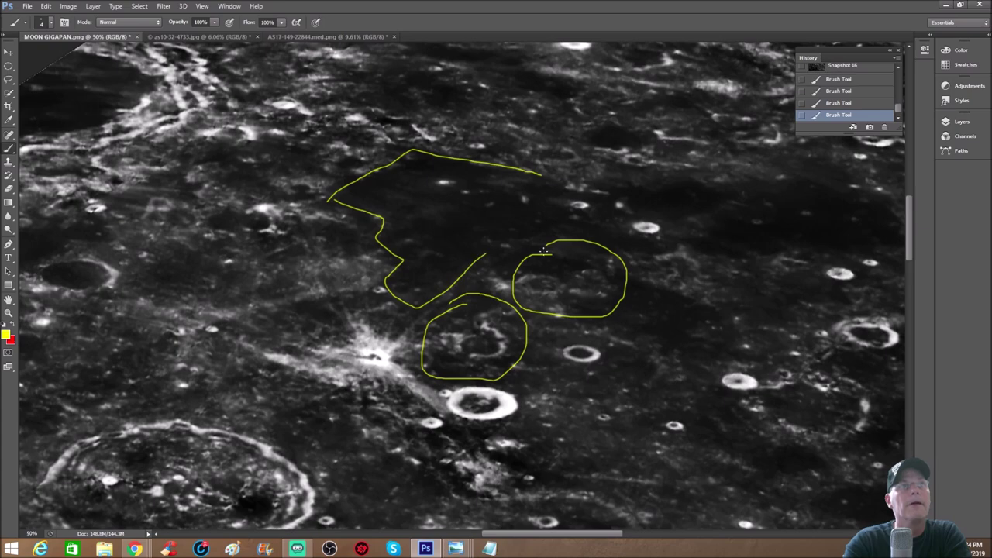
Step: Draw a wide yellow loop around the large crater group east of the marked rings, and circle the overlapping cluster at its upper right
scroll(594, 317, "down", 2)
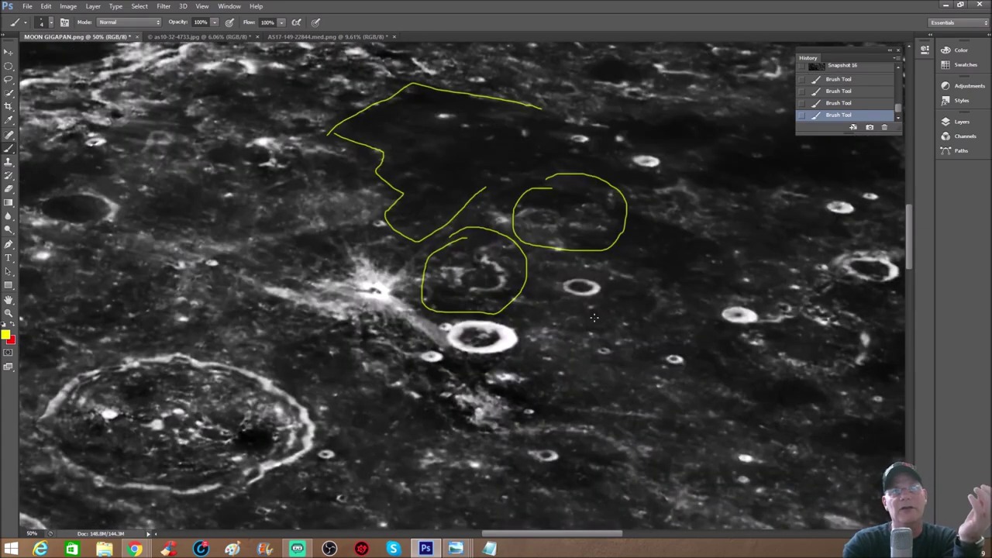
scroll(594, 317, "down", 1)
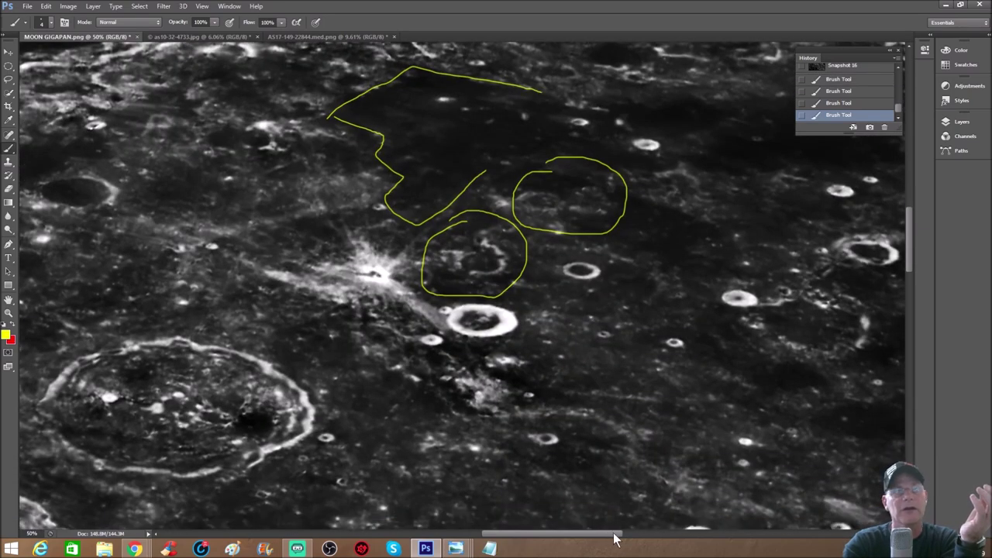
left_click_drag(616, 535, 667, 535)
mouse_move(598, 188)
left_mouse_down()
mouse_move(565, 185)
mouse_move(441, 233)
mouse_move(389, 274)
mouse_move(398, 396)
mouse_move(761, 389)
mouse_move(754, 251)
mouse_move(612, 179)
mouse_move(578, 178)
left_mouse_up()
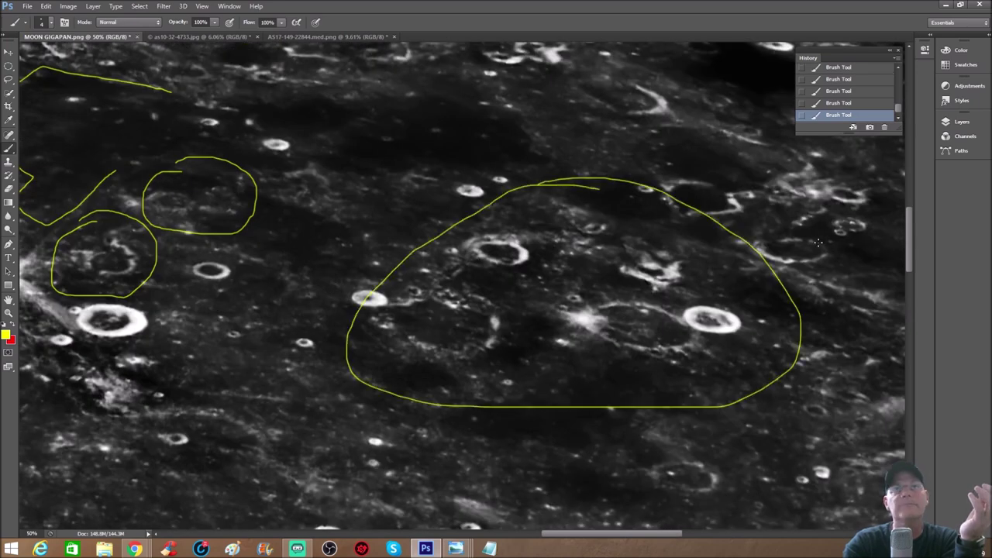
mouse_move(779, 136)
left_mouse_down()
mouse_move(687, 164)
mouse_move(897, 254)
left_mouse_up()
mouse_move(891, 203)
left_mouse_down()
mouse_move(802, 145)
mouse_move(779, 137)
left_mouse_up()
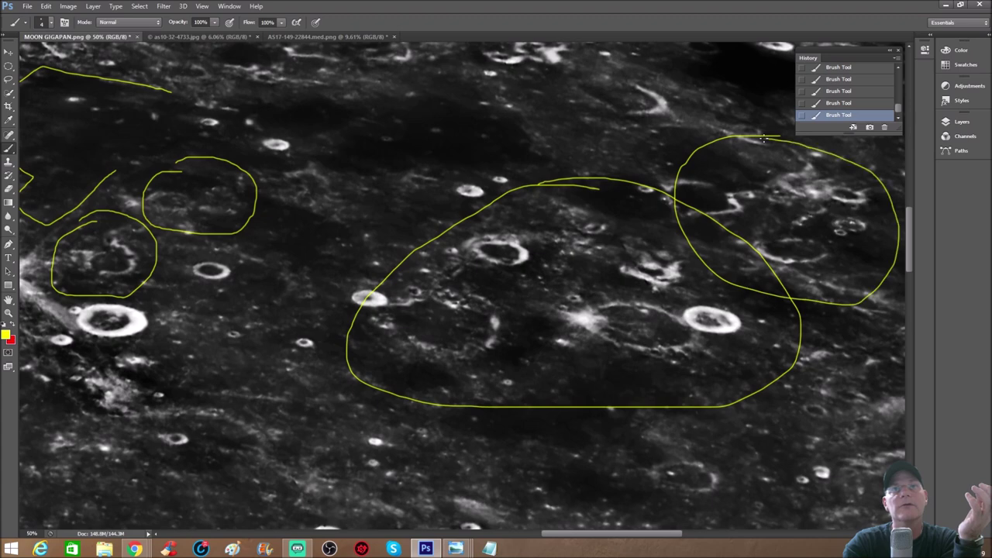
Step: Circle the bright broken structure beside the dark oval patch in yellow, adding two arrows and a small outline around its lower part
left_click_drag(674, 536, 707, 533)
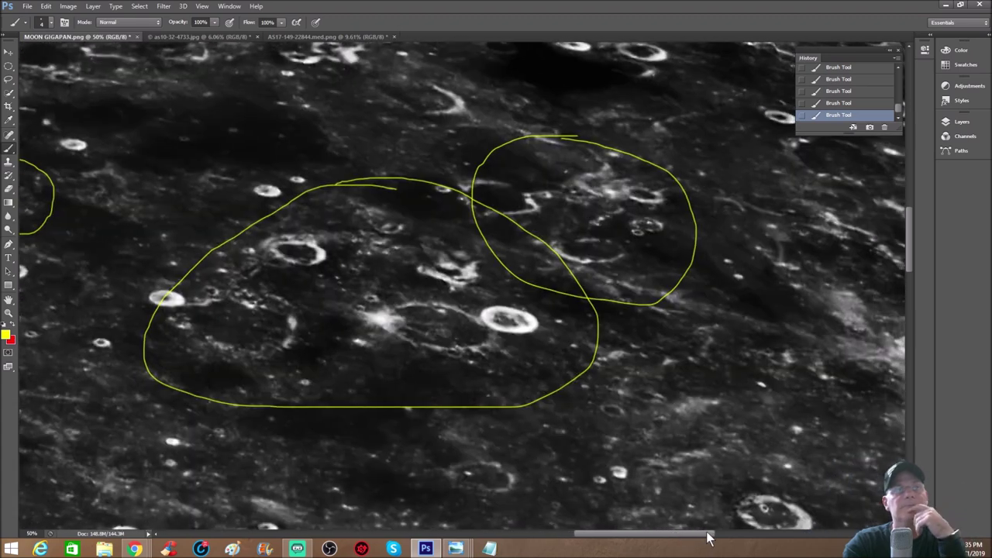
scroll(777, 413, "down", 3)
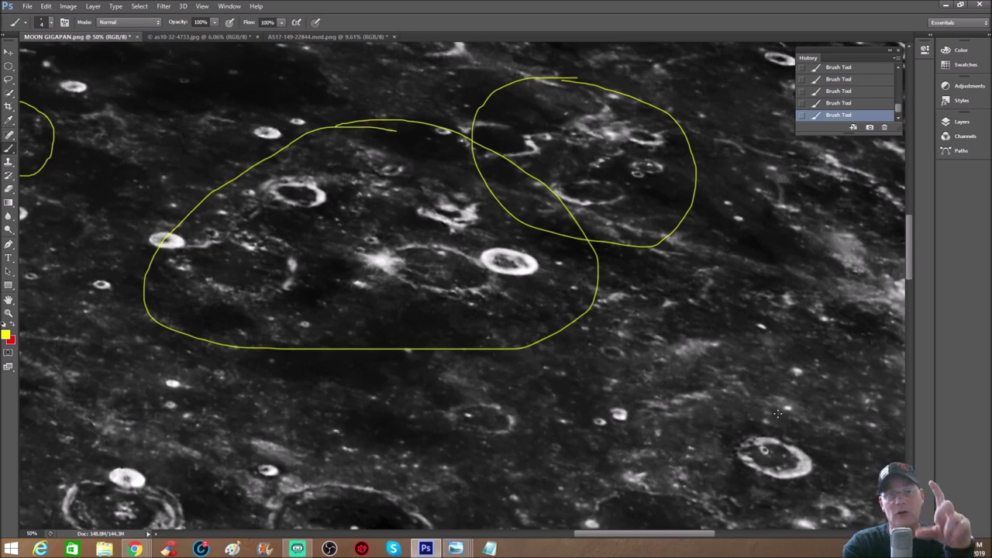
scroll(777, 414, "down", 10)
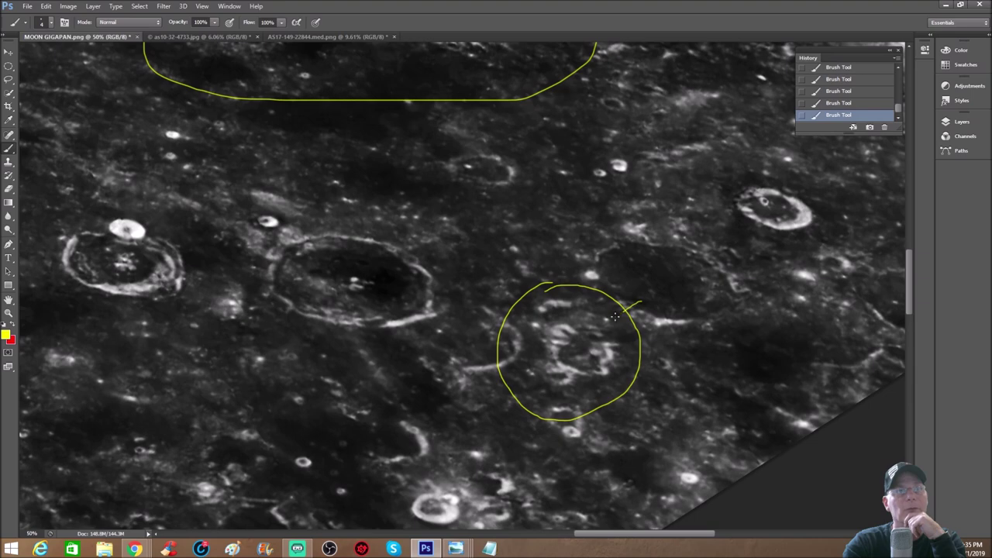
mouse_move(614, 316)
left_mouse_down()
mouse_move(603, 322)
mouse_move(606, 311)
mouse_move(617, 324)
left_mouse_up()
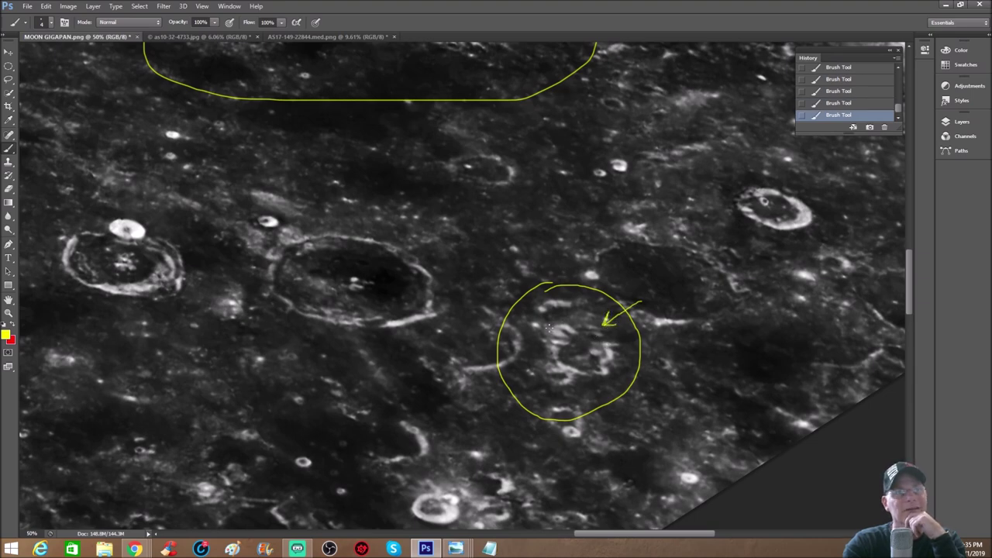
mouse_move(620, 426)
left_mouse_down()
mouse_move(585, 402)
mouse_move(583, 387)
mouse_move(598, 390)
left_mouse_up()
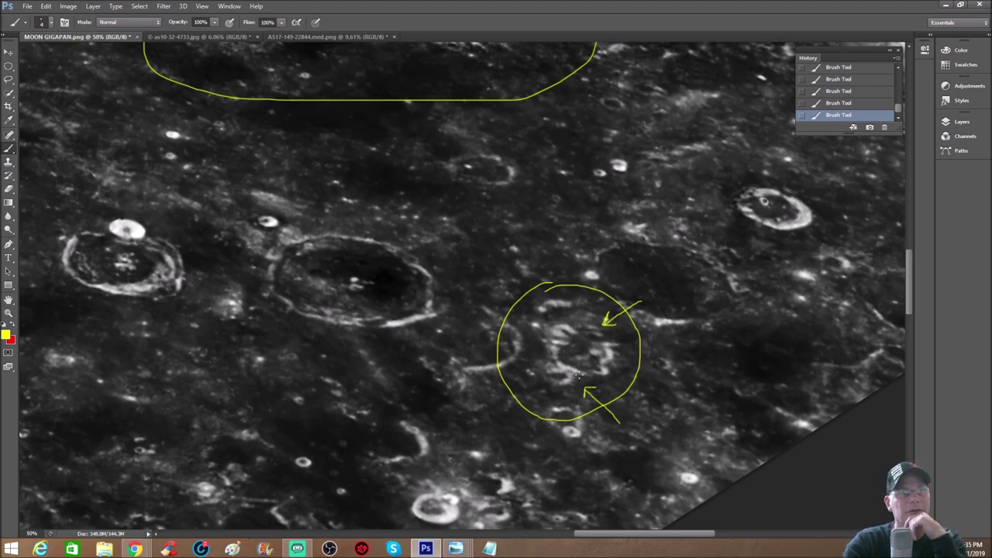
mouse_move(540, 358)
left_mouse_down()
mouse_move(537, 385)
mouse_move(581, 392)
mouse_move(588, 375)
mouse_move(542, 357)
left_mouse_up()
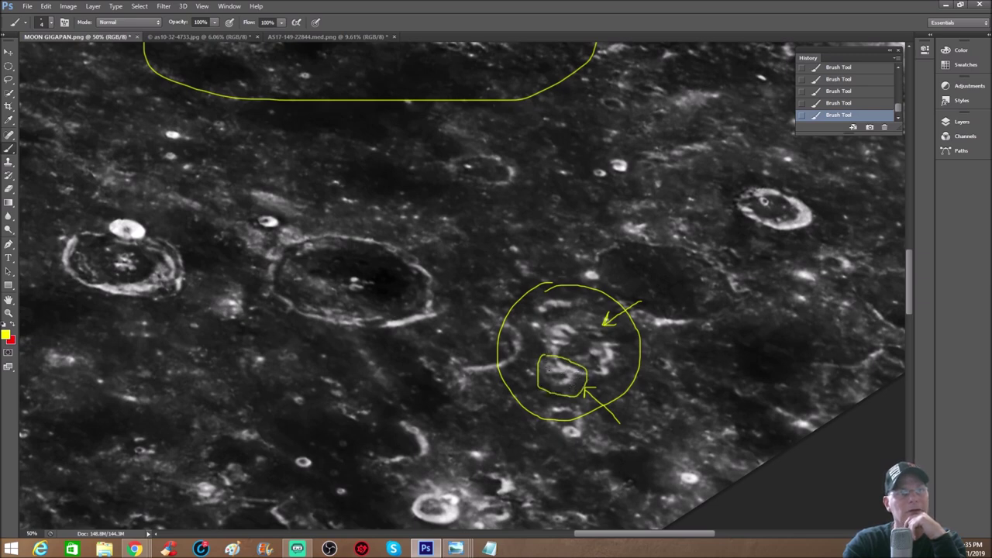
Step: Review the yellow marks at 25% zoom, lengthen the history list, and clear them by restoring Snapshot 16 for an overview at 16.7%
scroll(763, 422, "down", 1)
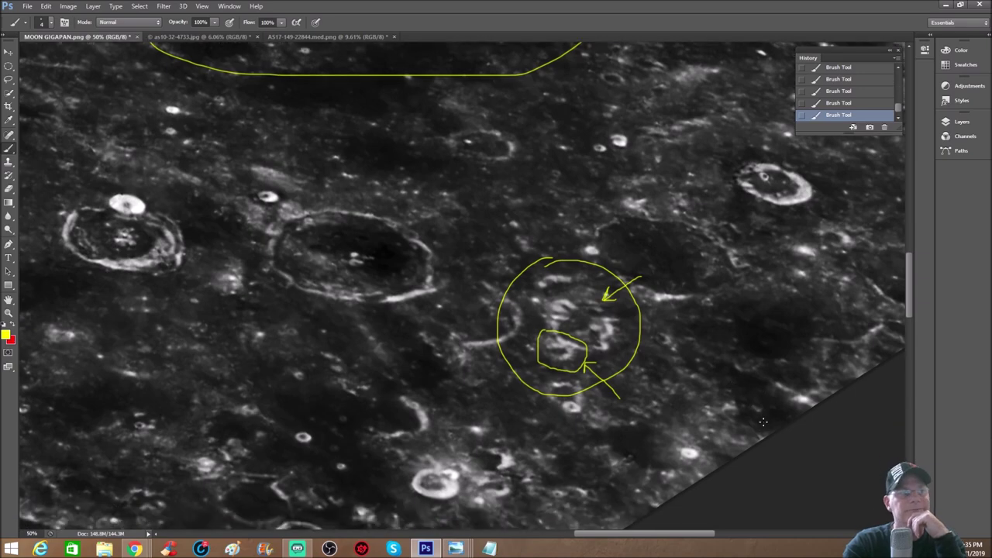
scroll(763, 422, "down", 1)
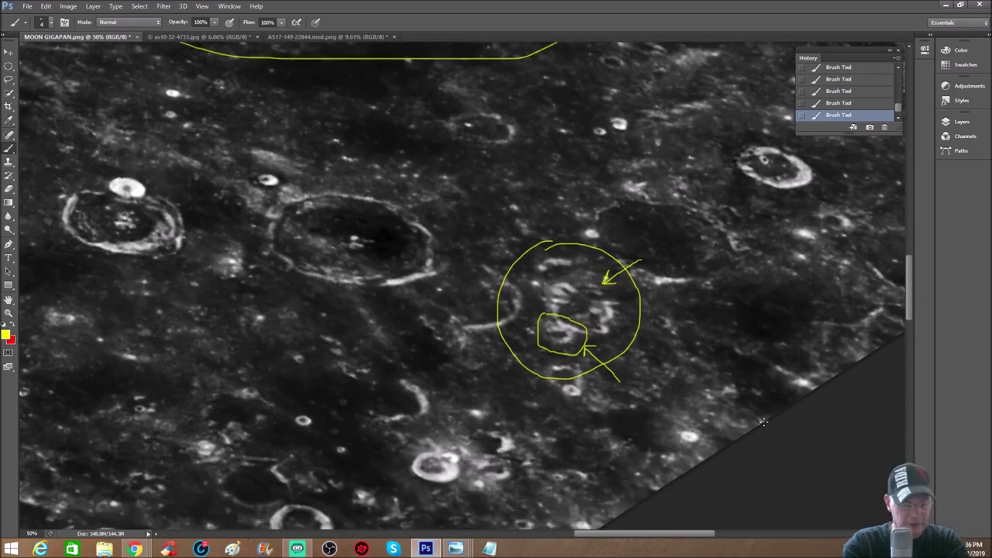
scroll(763, 421, "down", 1)
scroll(767, 424, "down", 1)
scroll(772, 426, "down", 2)
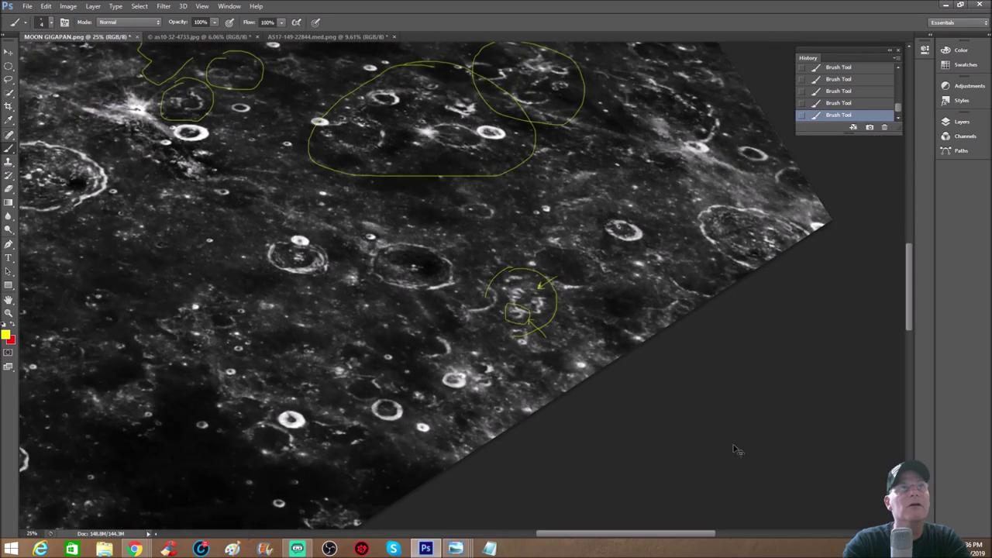
scroll(717, 389, "up", 1)
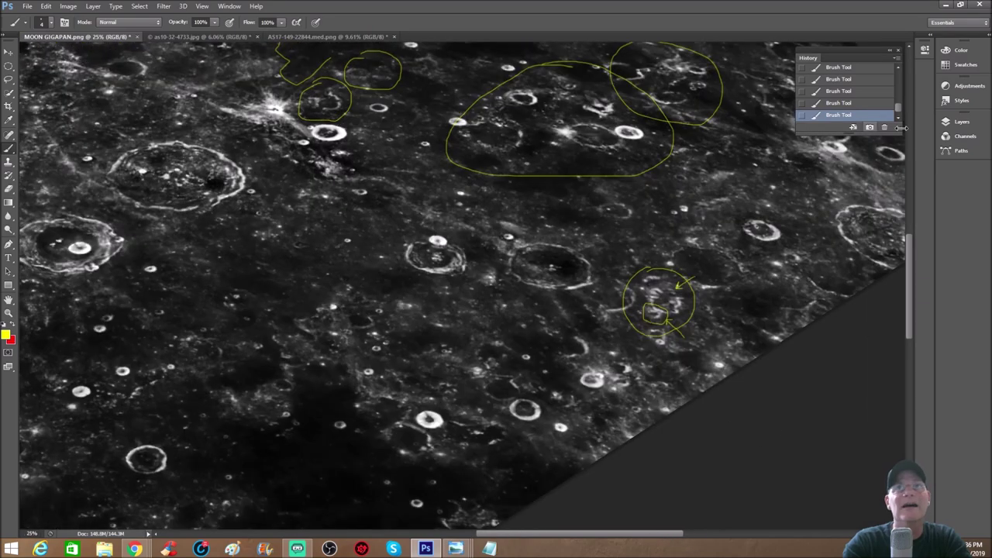
left_click_drag(854, 132, 848, 258)
left_click(842, 117)
scroll(552, 471, "down", 2)
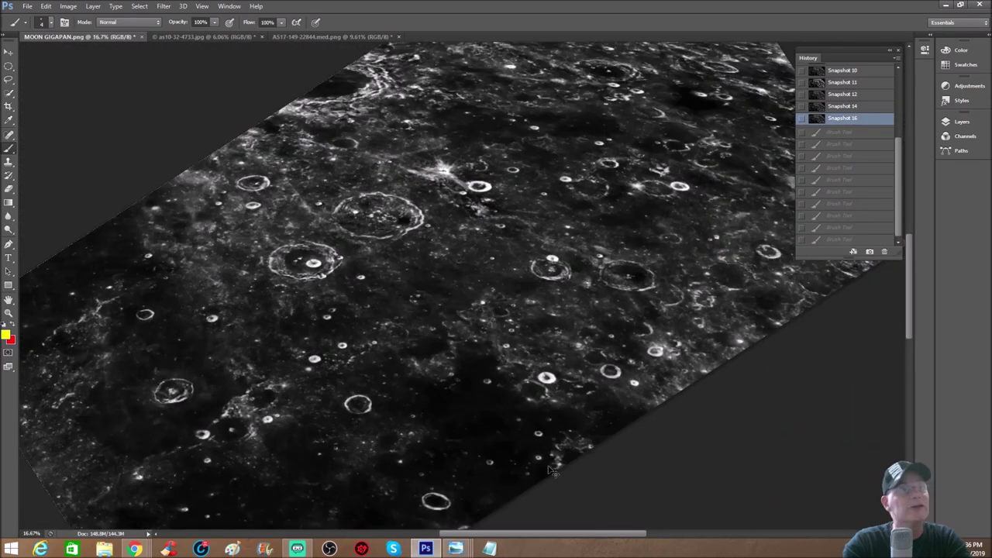
Step: Tint the moon image dark blue with the Channel Mixer and store the tinted version as a new history snapshot
scroll(581, 453, "down", 2)
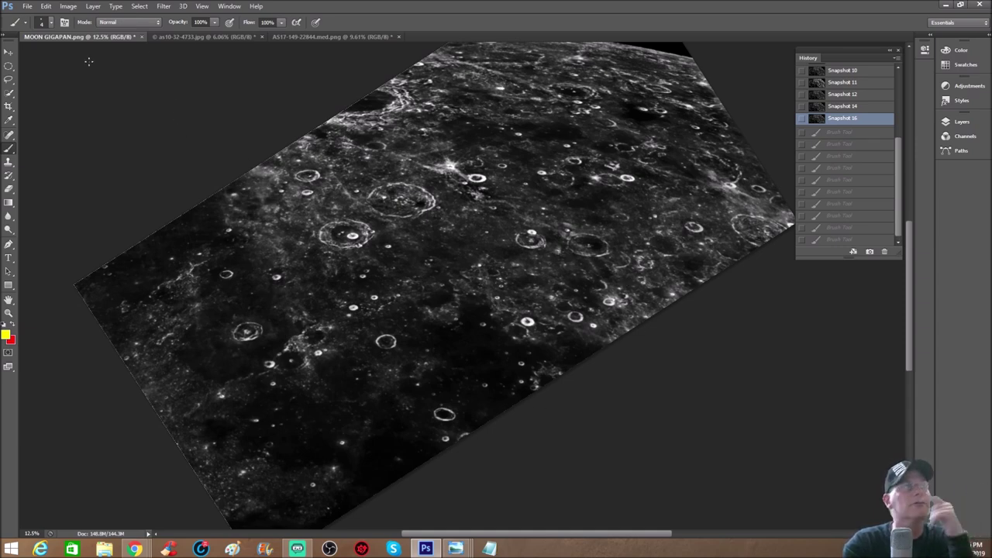
key("F2")
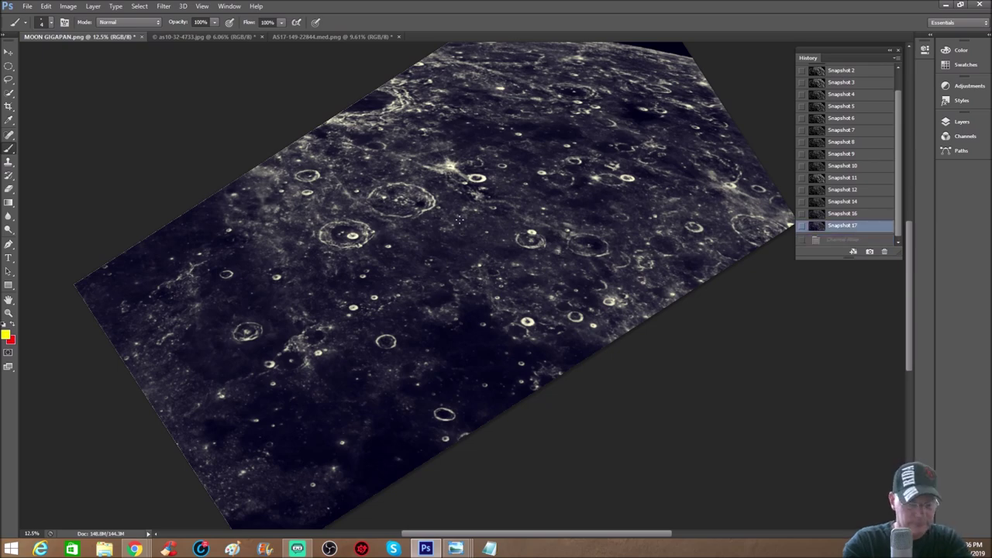
Step: Examine the tinted image at 33.3%, from the large ringed craters across the dark plain to the craters near the image's far corner
scroll(459, 221, "up", 2)
scroll(467, 253, "up", 3)
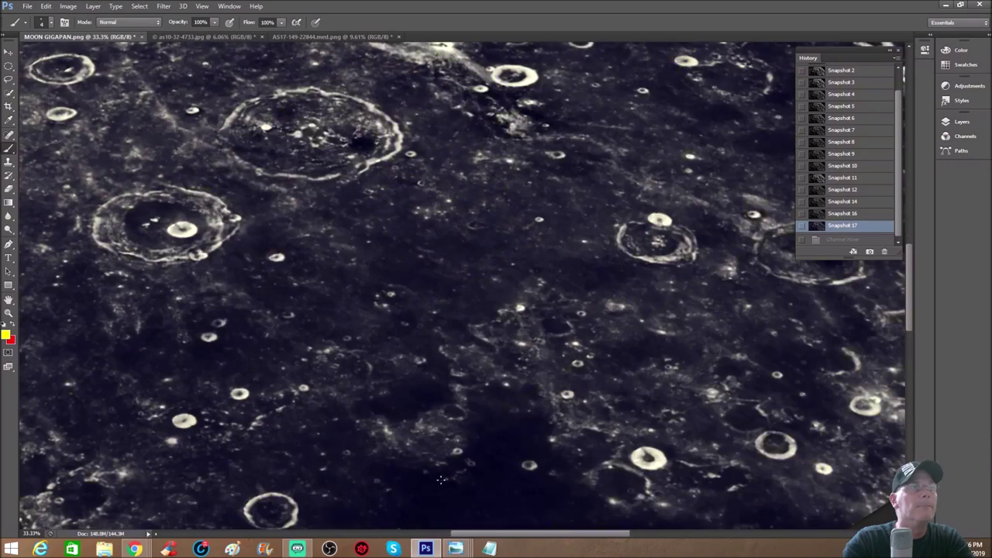
left_click_drag(500, 540, 434, 541)
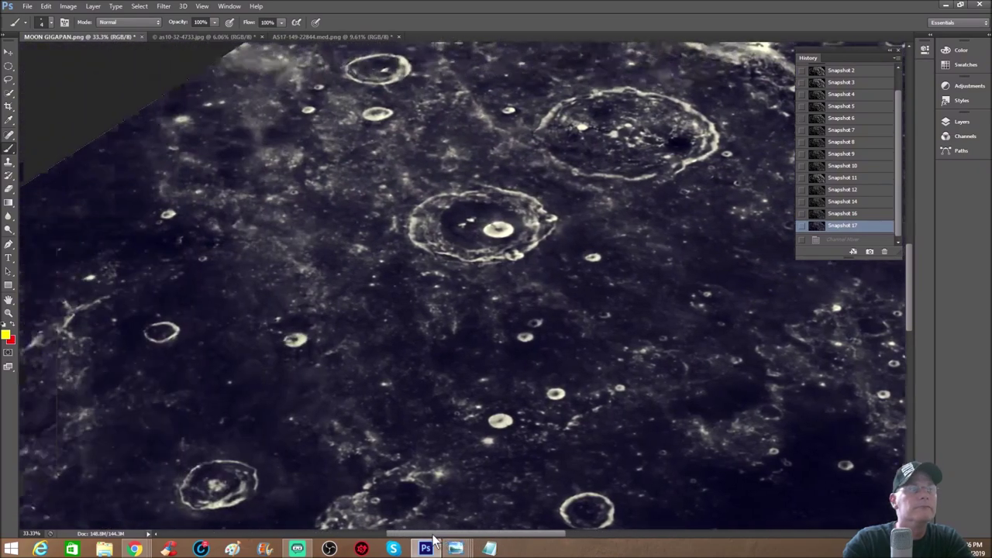
scroll(512, 342, "down", 5)
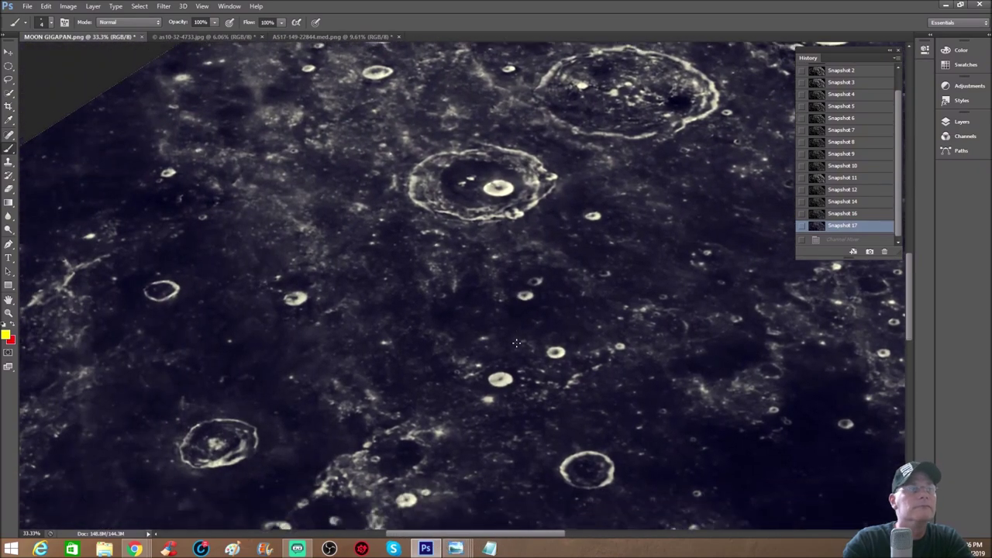
scroll(514, 343, "down", 2)
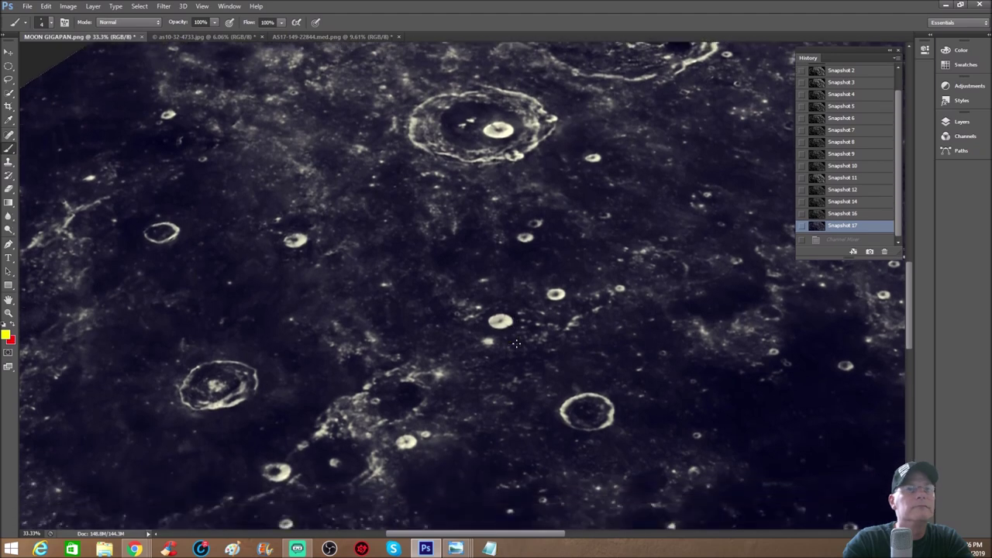
scroll(515, 344, "down", 2)
scroll(515, 344, "down", 3)
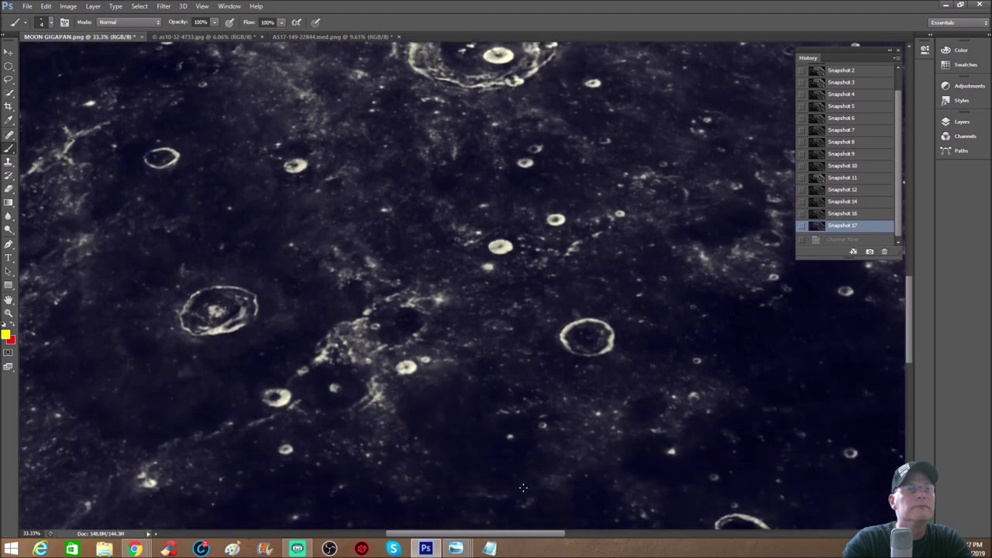
left_click_drag(511, 534, 642, 534)
scroll(651, 381, "up", 5)
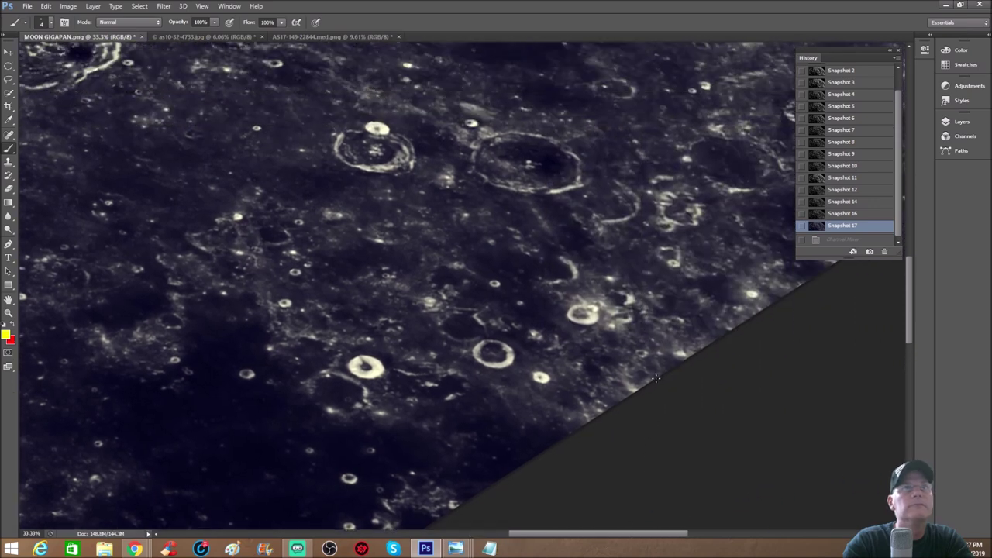
left_click_drag(627, 534, 701, 534)
scroll(631, 268, "up", 6)
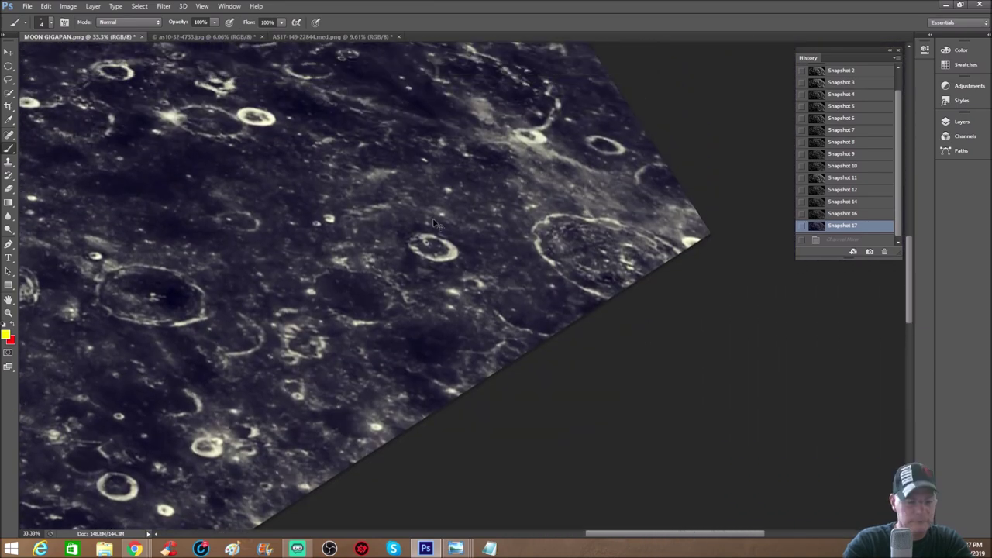
Step: Circle the bright oval crater with the tiny inner ring and its dark surroundings in yellow at 66.7% zoom
key("ctrl+plus")
key("ctrl+plus")
key("ctrl+plus")
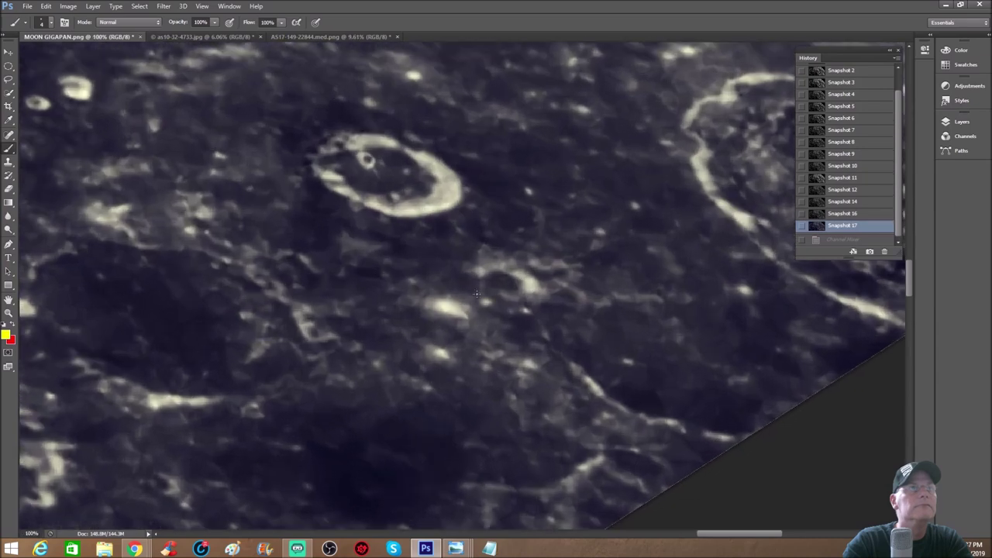
left_click_drag(697, 534, 688, 527)
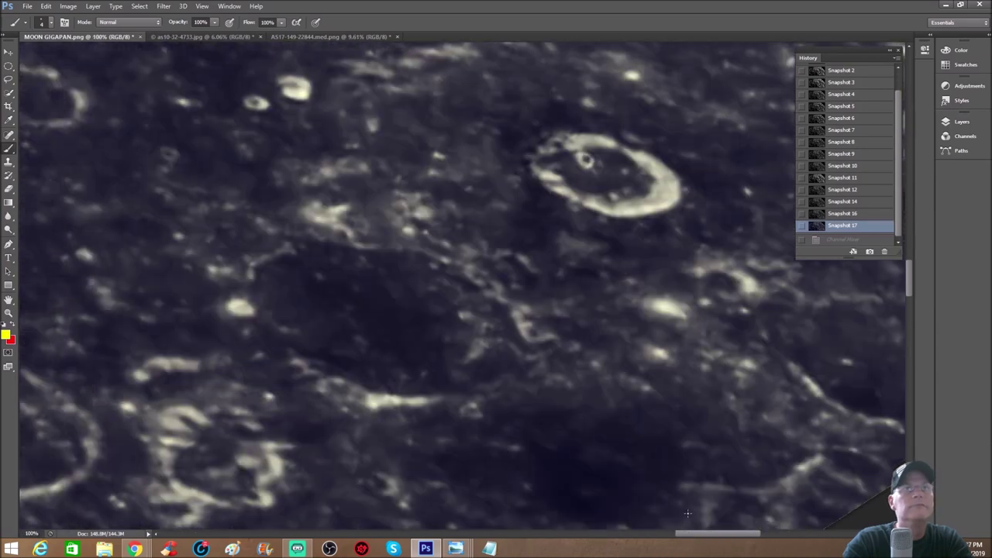
scroll(680, 266, "up", 5)
key("ctrl+minus")
mouse_move(533, 205)
left_mouse_down()
mouse_move(490, 228)
mouse_move(492, 308)
mouse_move(583, 339)
mouse_move(650, 263)
mouse_move(582, 195)
mouse_move(508, 209)
mouse_move(532, 203)
left_mouse_up()
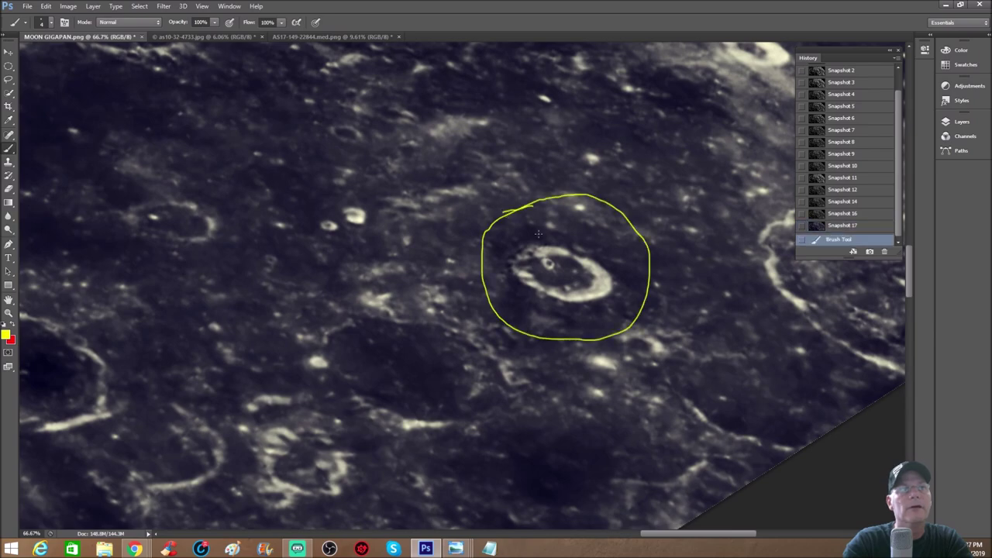